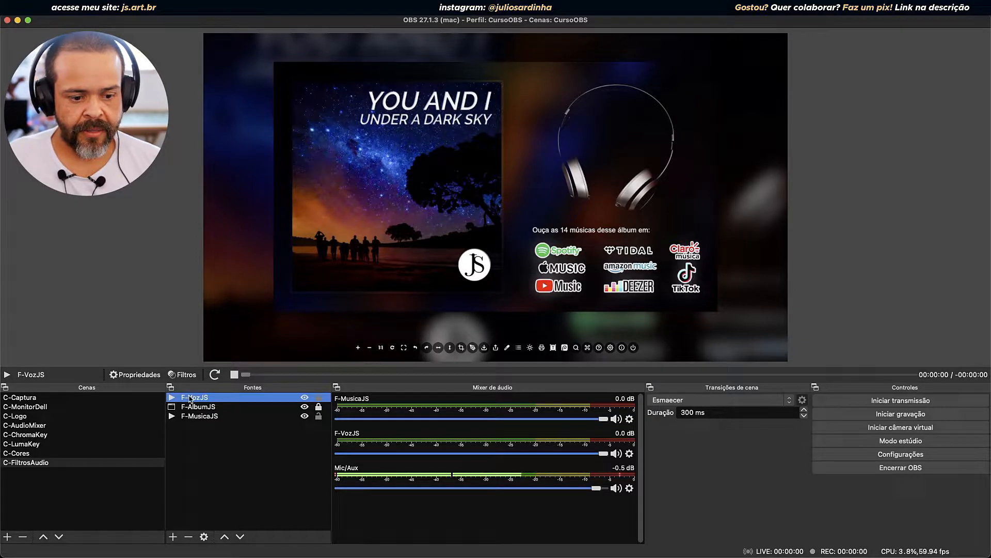
Open the filters of the F-VozJS source and add an Atraso de vídeo (Async) filter under its default name.
left_click(183, 375)
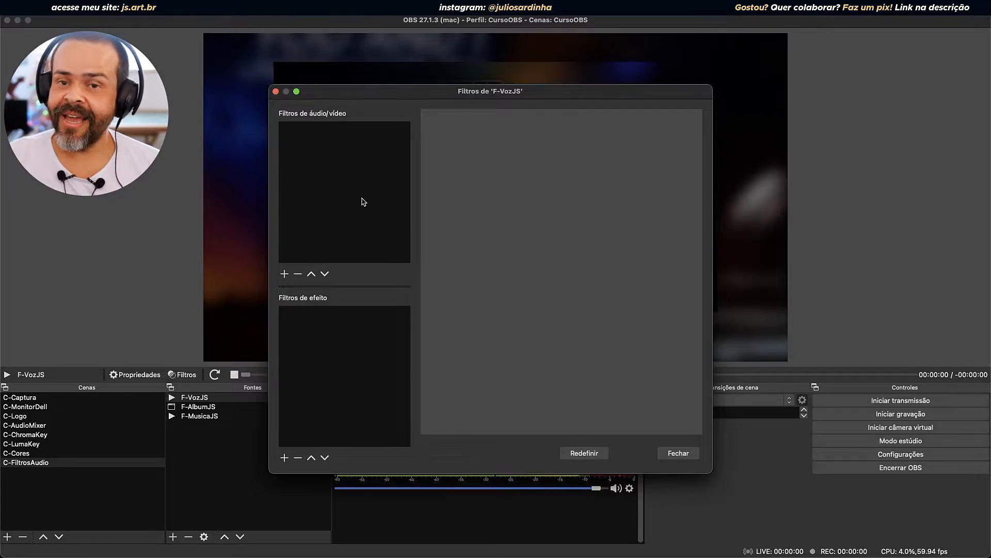
left_click(285, 273)
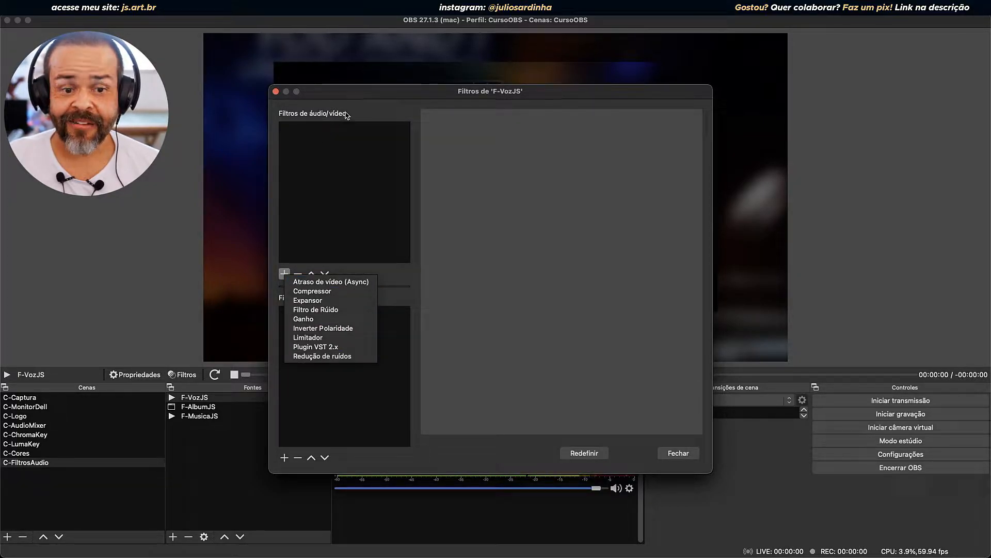
left_click(307, 281)
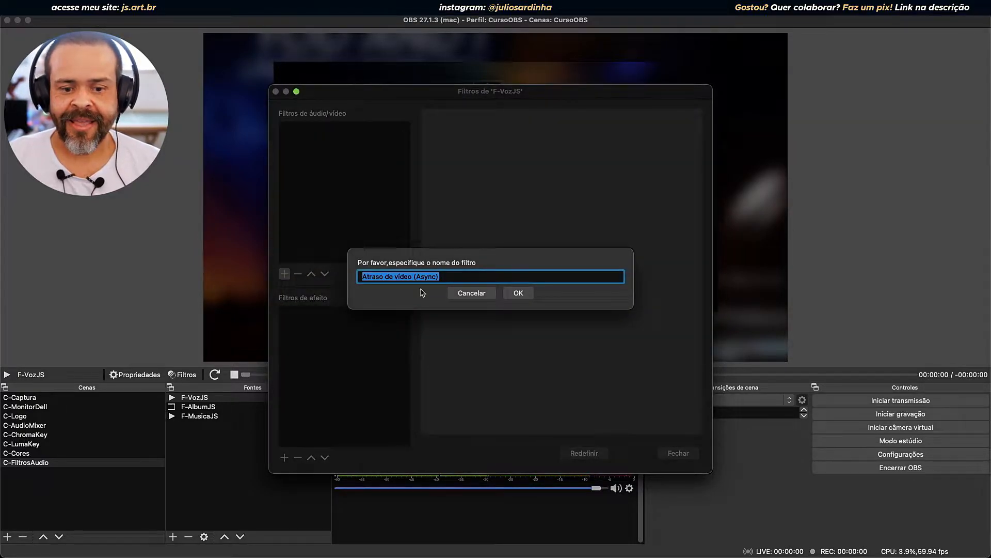
left_click(517, 293)
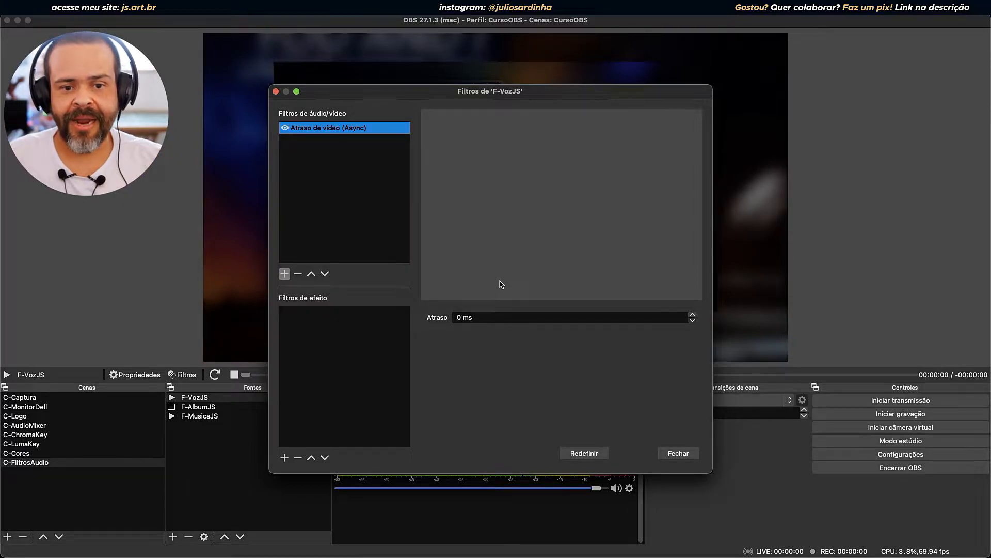
Check the delay setting and the available effect filters, and remove the Atraso de vídeo (Async) filter from F-VozJS.
left_click(474, 318)
left_click_drag(474, 317, 447, 316)
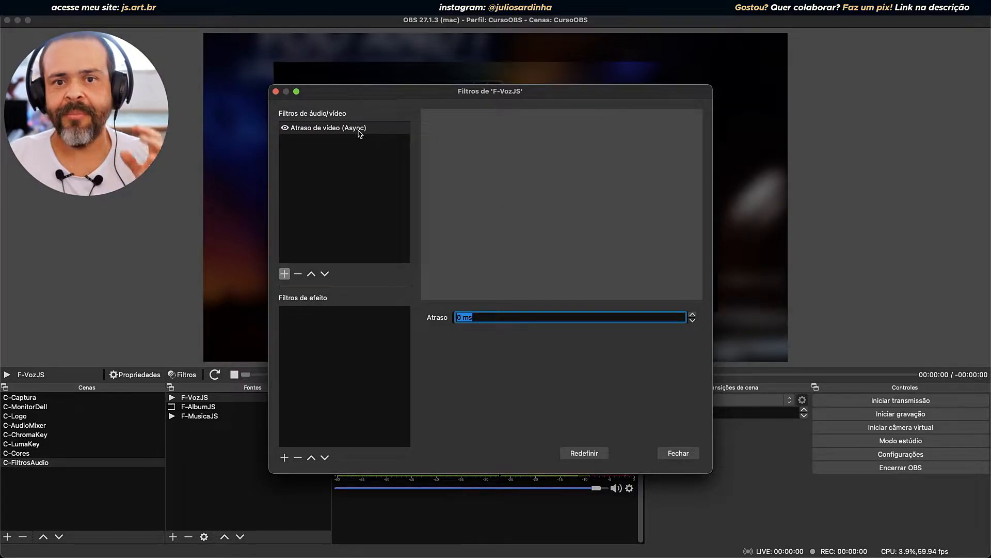
left_click(497, 317)
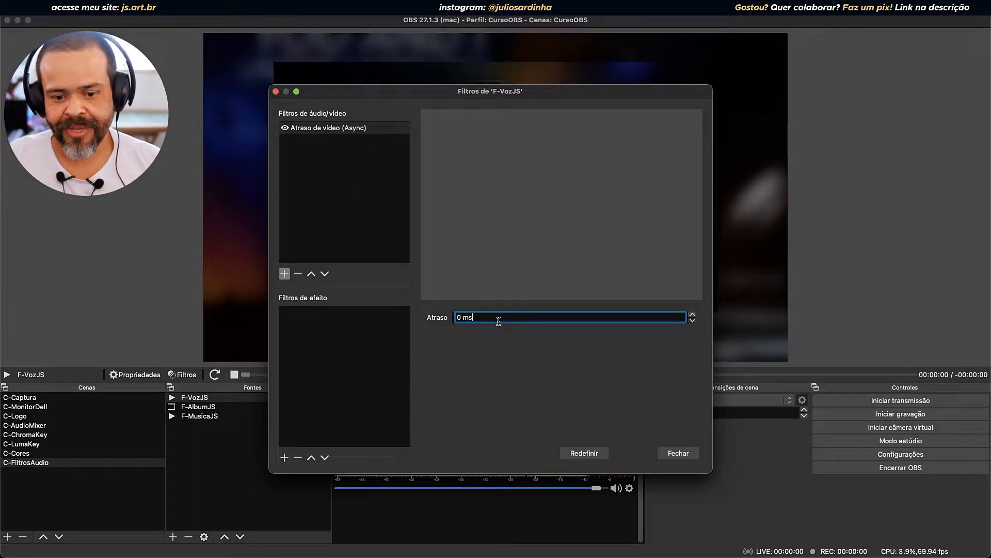
left_click(284, 458)
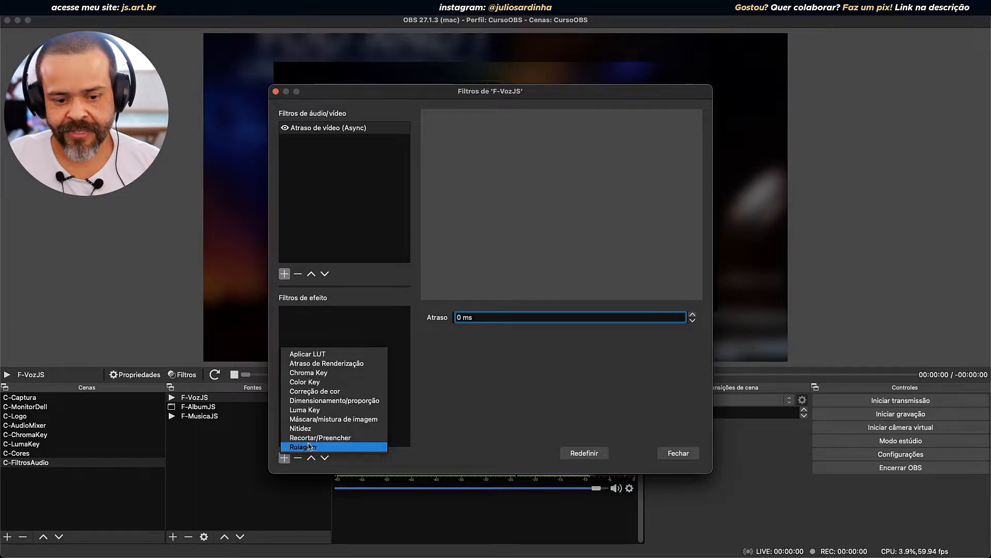
left_click(466, 228)
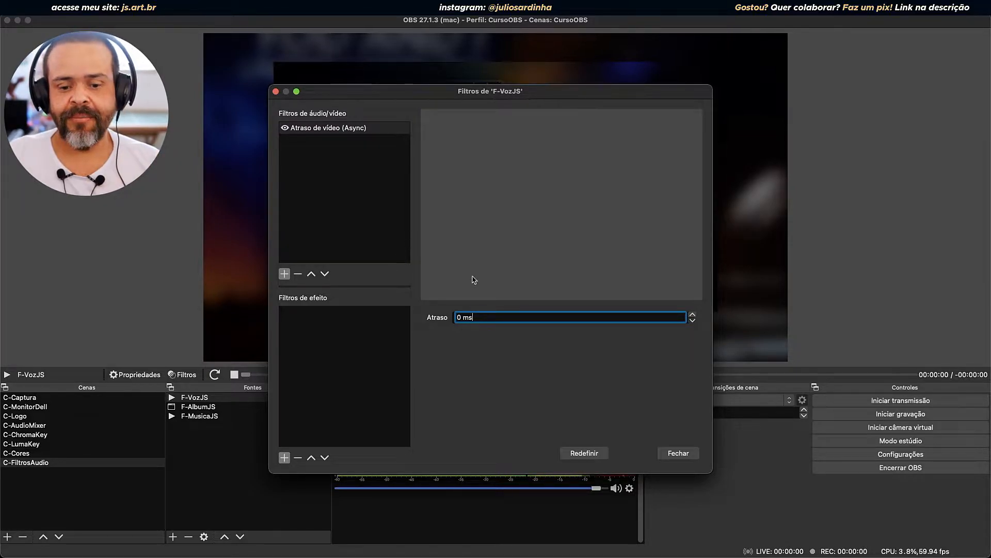
left_click_drag(488, 318, 440, 315)
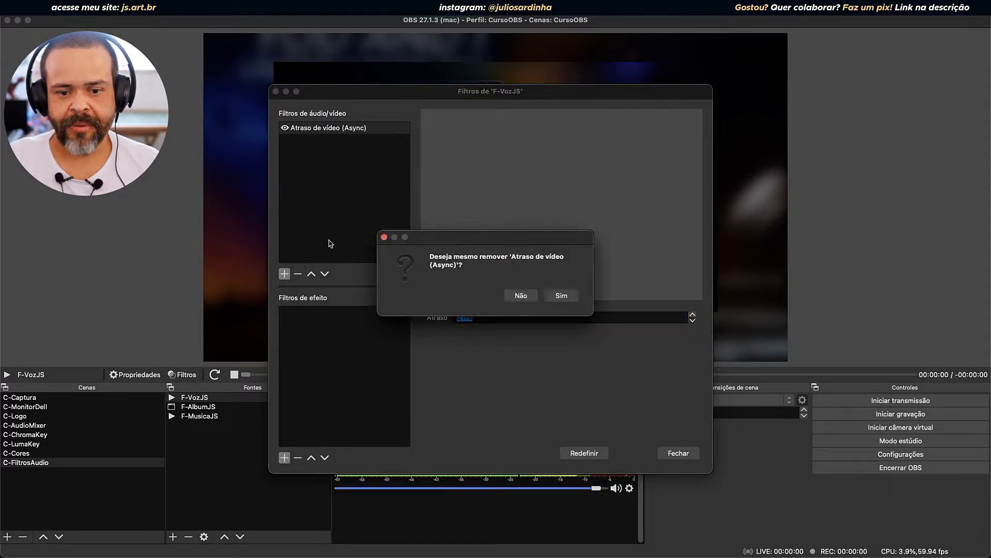
left_click(561, 295)
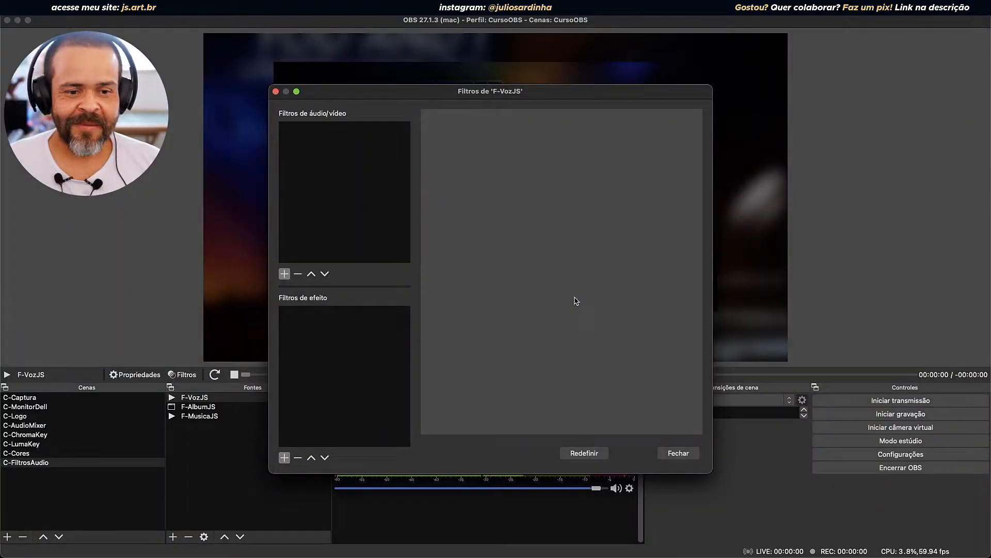
Add a Redução de ruídos filter to F-VozJS under its default name, with RNNoise as the method.
left_click(287, 277)
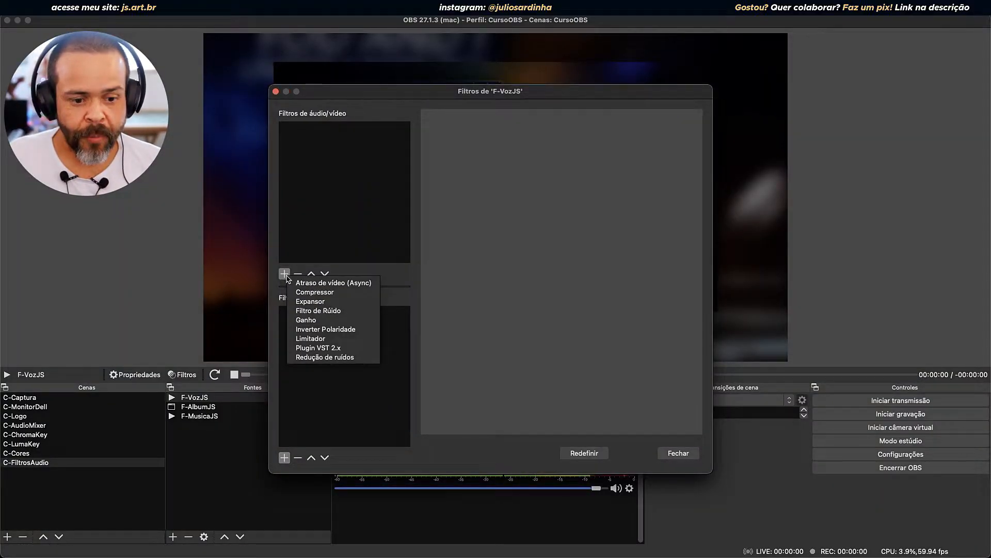
left_click(329, 357)
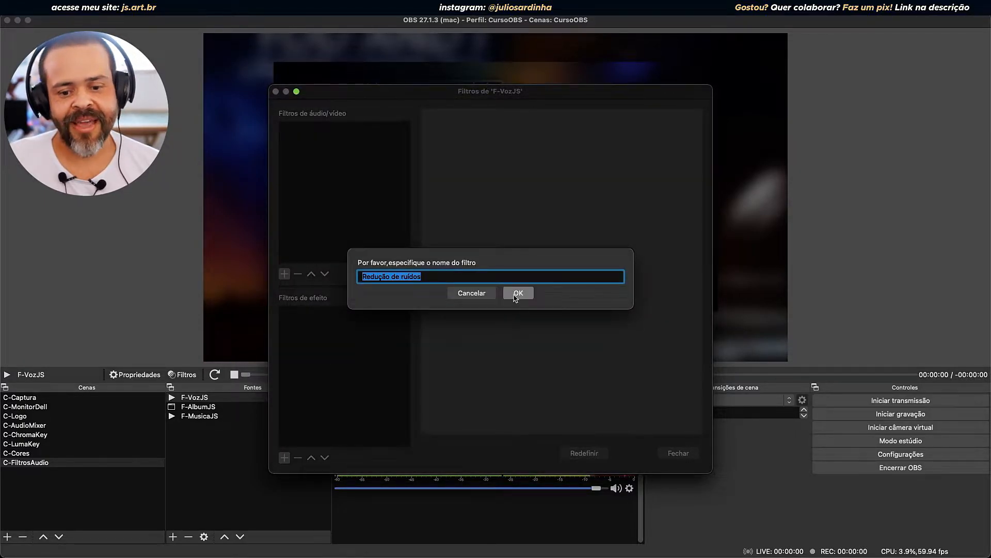
left_click(517, 286)
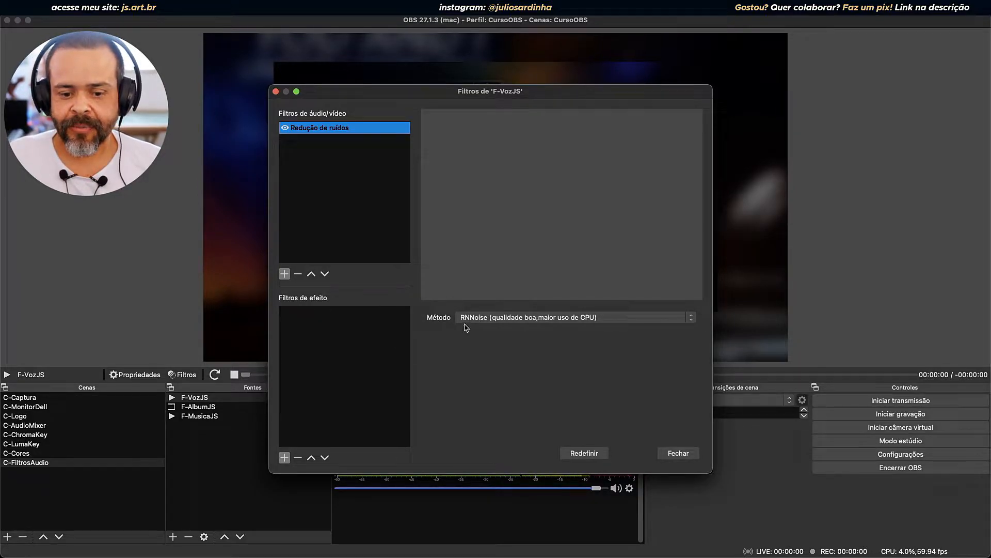
left_click(541, 320)
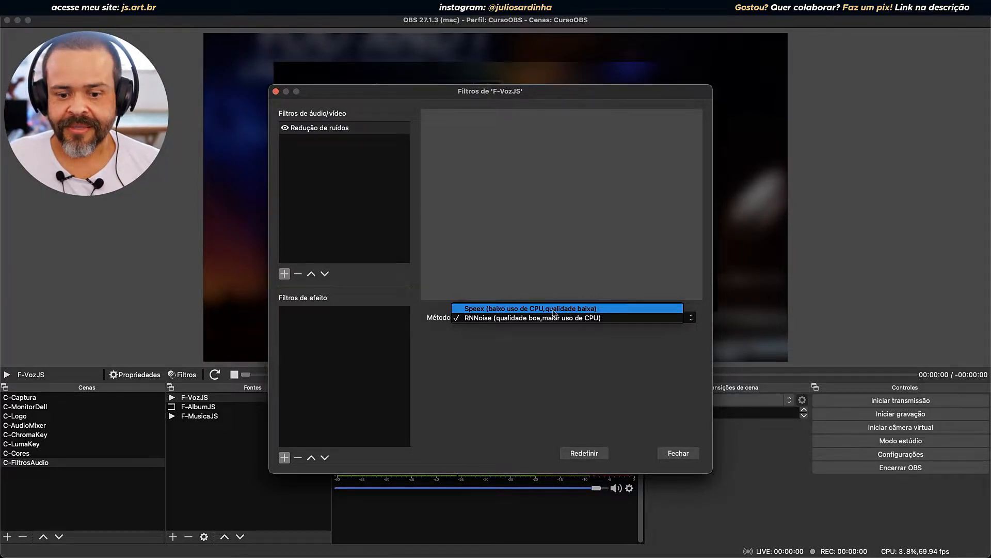
left_click(500, 319)
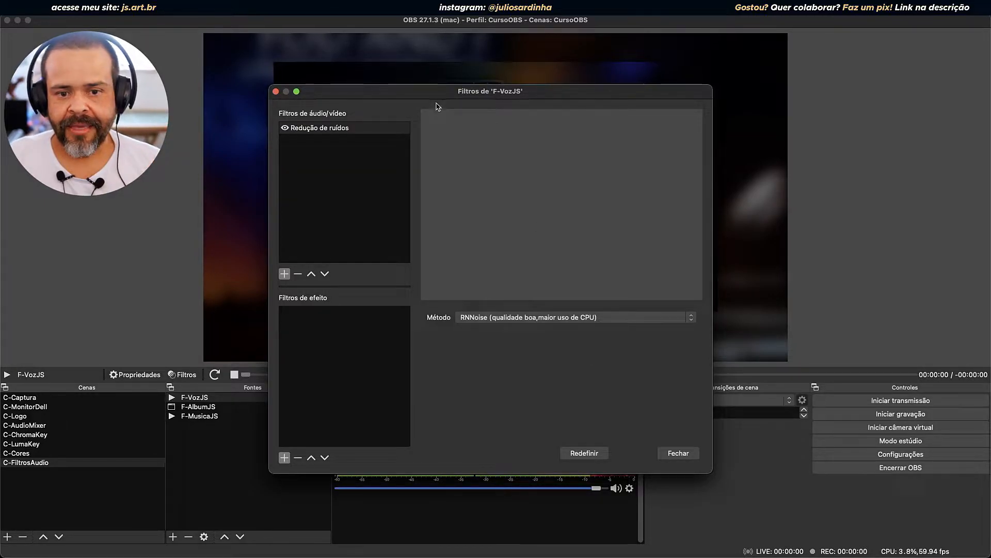
Disable the Redução de ruídos filter on F-VozJS and place the filters window clear of the audio mixer.
left_click_drag(540, 91, 799, 95)
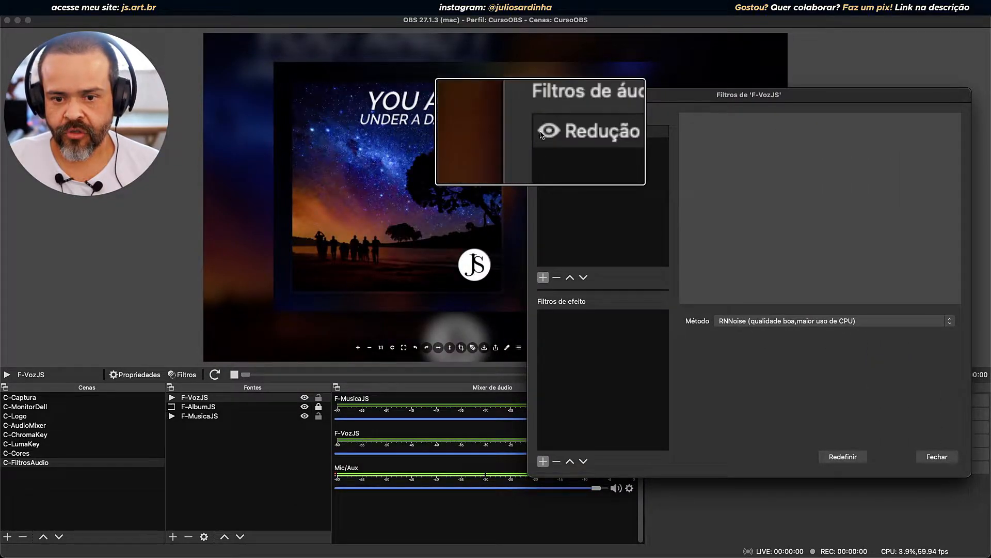
left_click(551, 132)
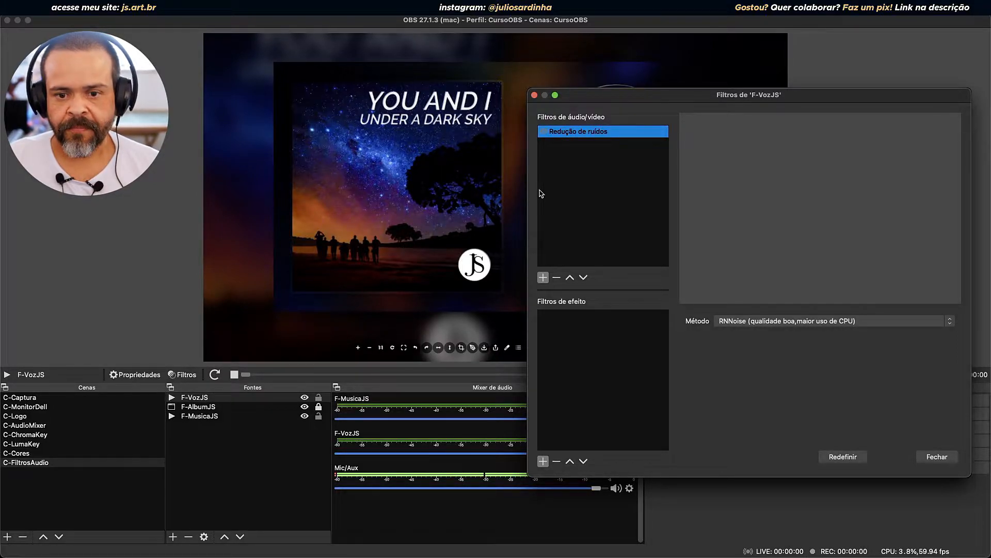
left_click_drag(623, 107, 626, 132)
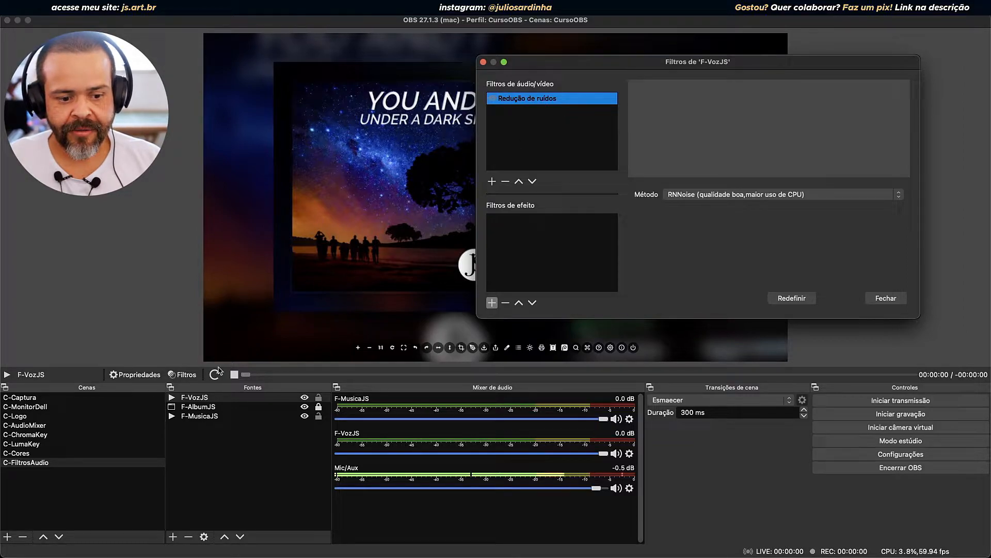
Play the F-VozJS audio to hear it without noise reduction, and stop the playback.
left_click(215, 378)
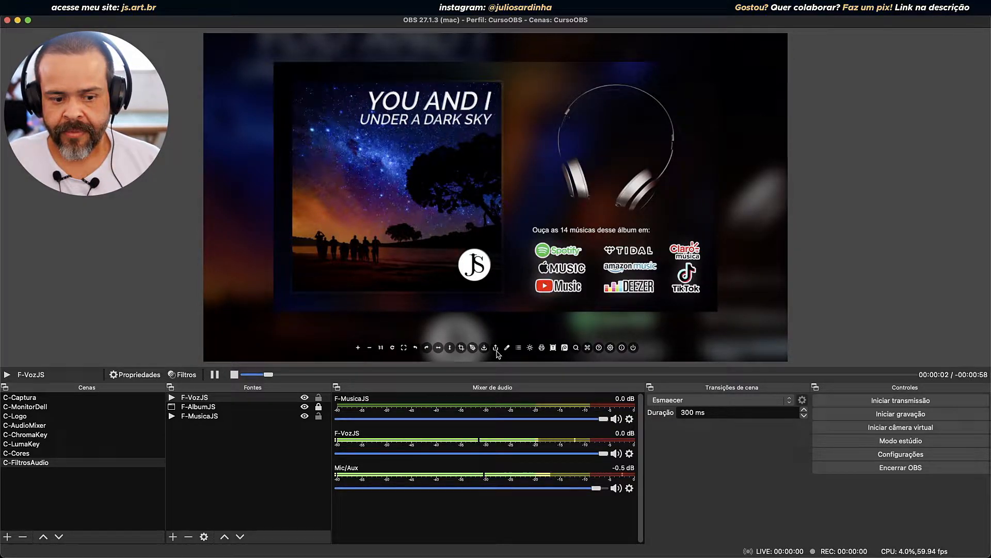
left_click(234, 374)
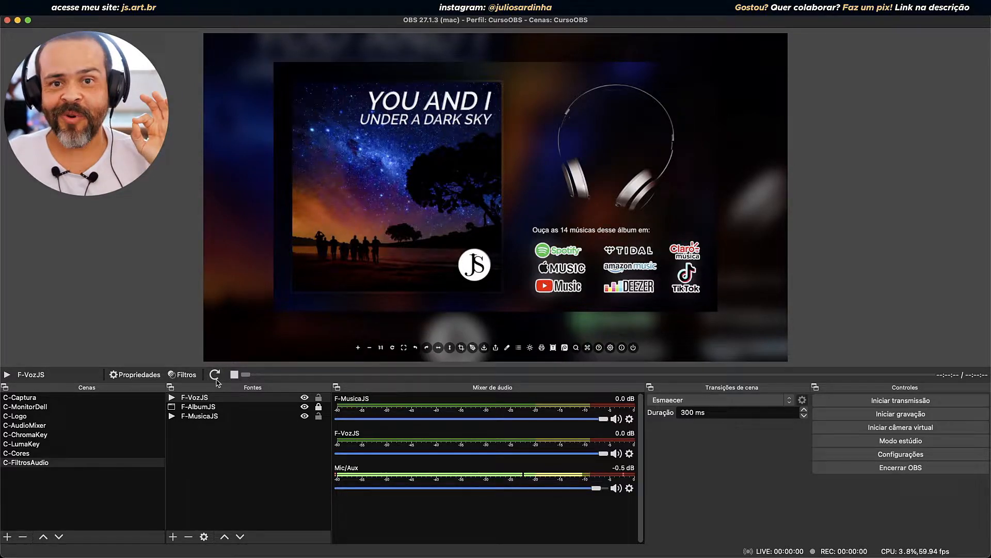
Reopen the F-VozJS filters beside the audio mixer and add a Ganho filter under its default name.
left_click(194, 379)
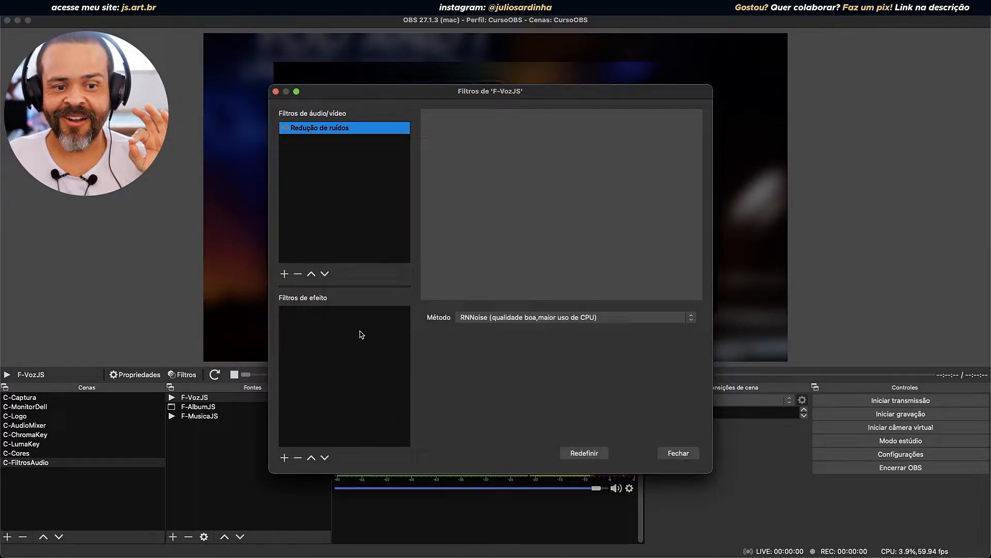
left_click_drag(515, 94, 740, 84)
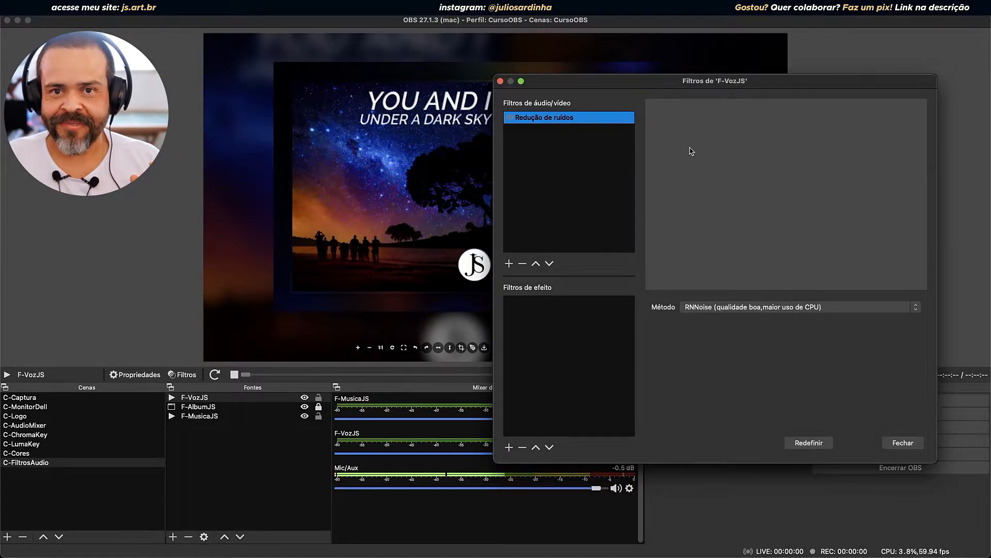
left_click_drag(678, 79, 516, 457)
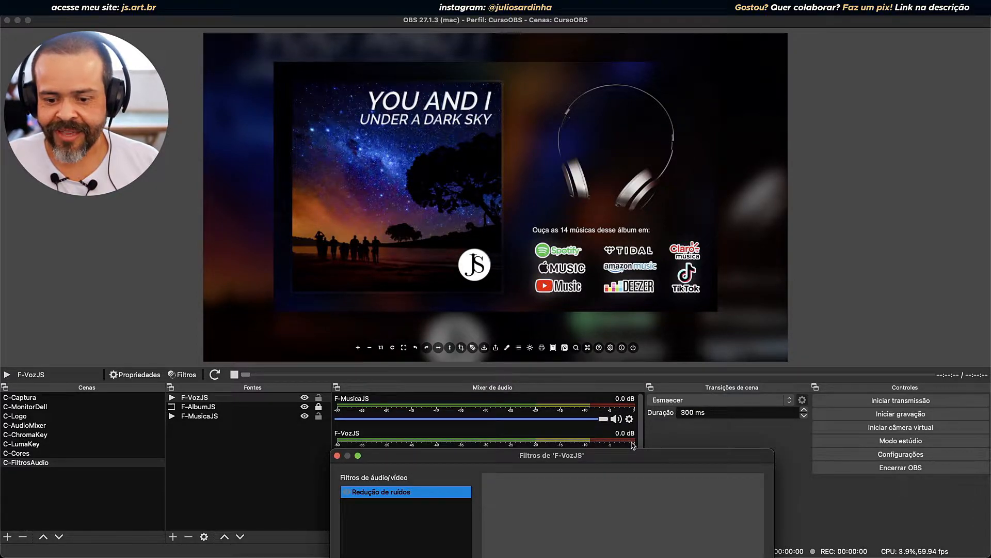
left_click_drag(636, 459, 814, 56)
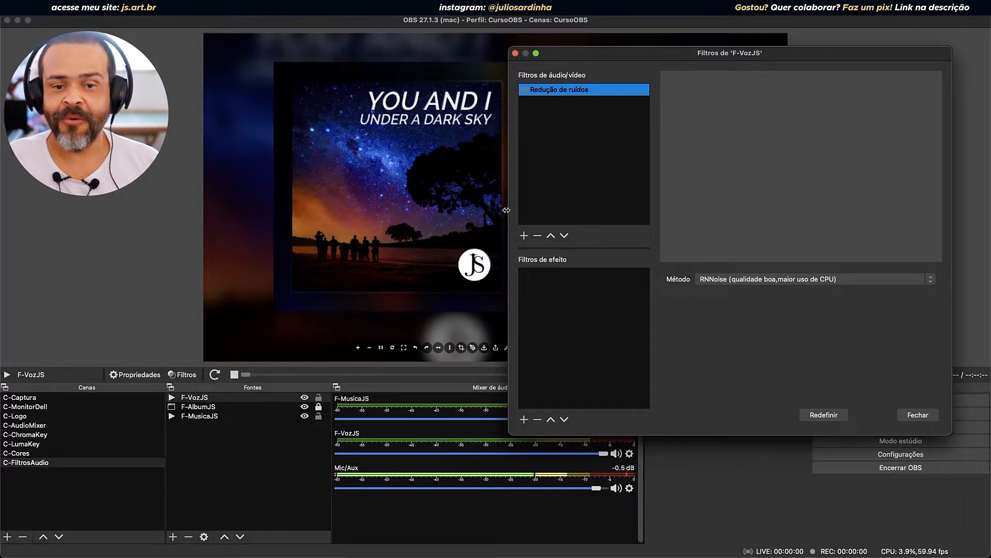
left_click(524, 236)
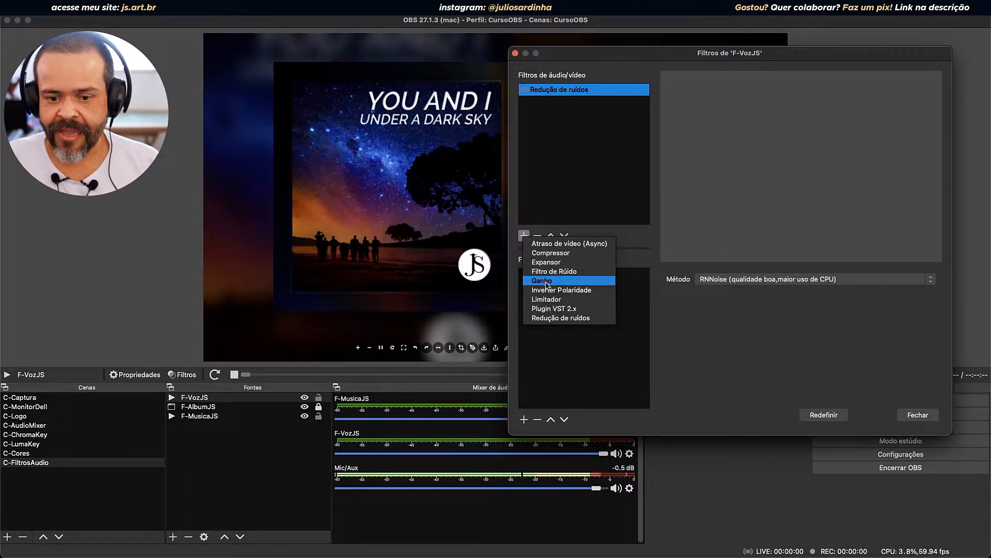
left_click(547, 281)
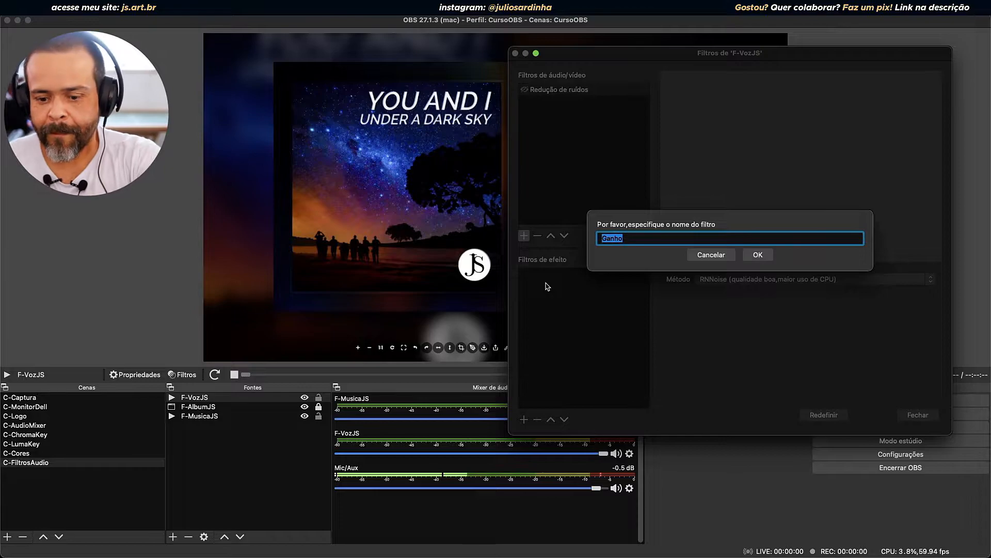
left_click(757, 255)
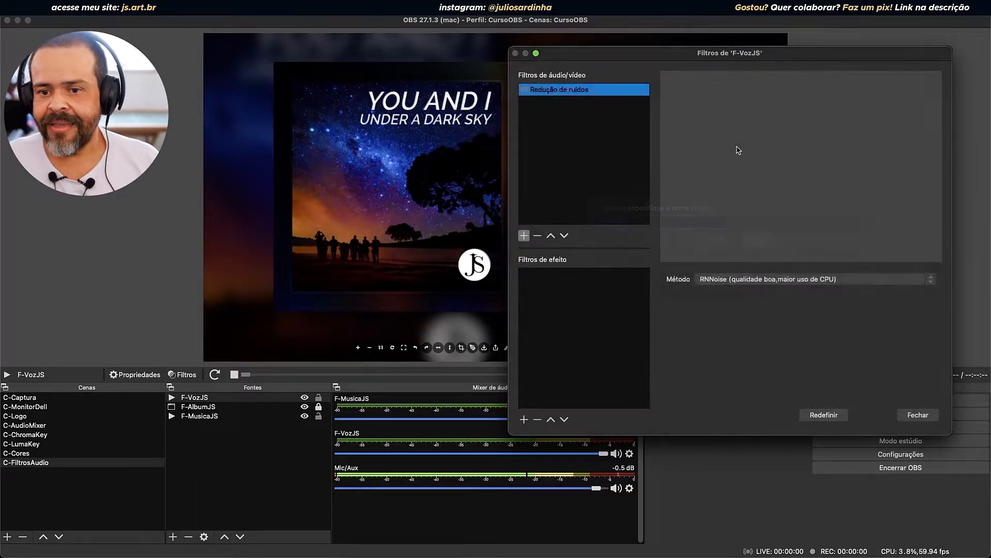
Raise the Ganho filter to 30 dB as a demonstration and bring it back down to 0.40 dB.
left_click_drag(685, 58, 706, 435)
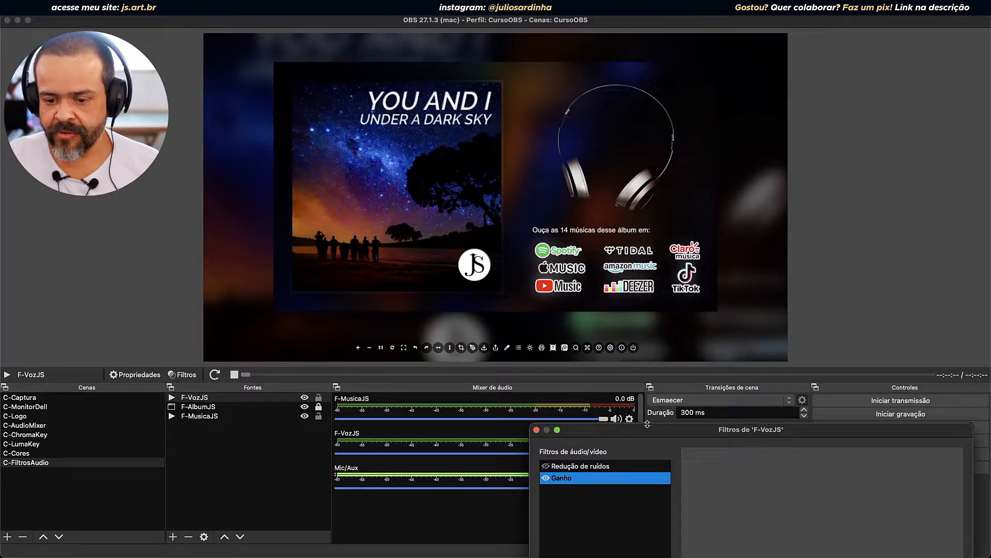
left_click_drag(652, 429, 637, 58)
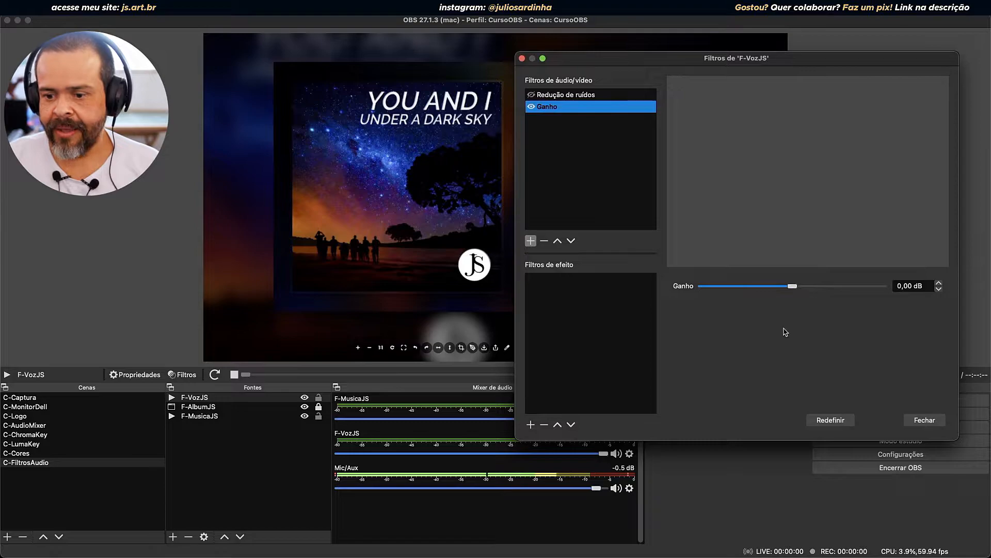
left_click_drag(790, 289, 883, 300)
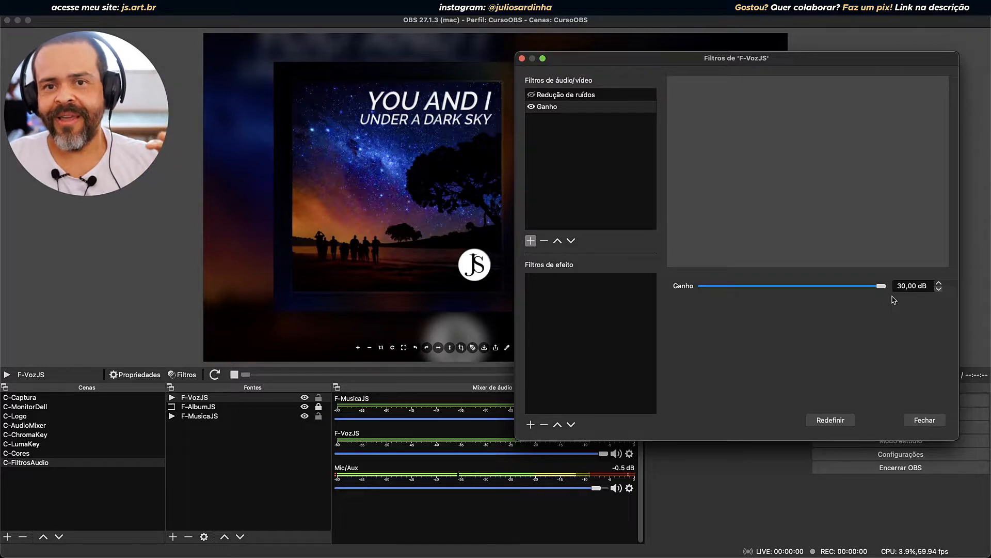
left_click_drag(882, 286, 794, 290)
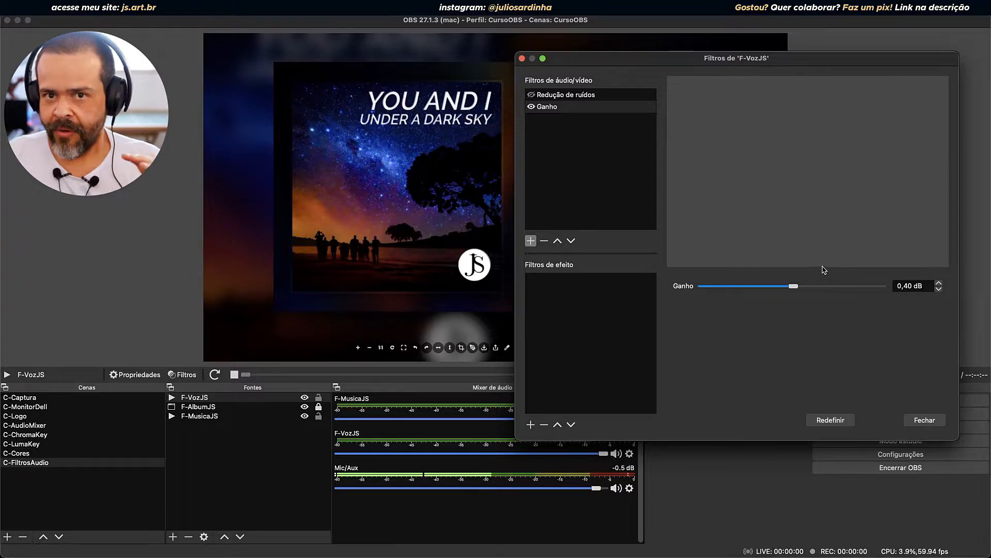
Move the filters window clear of the audio mixer and play the F-VozJS audio from the start.
left_click_drag(823, 63, 592, 421)
left_click_drag(815, 77, 749, 53)
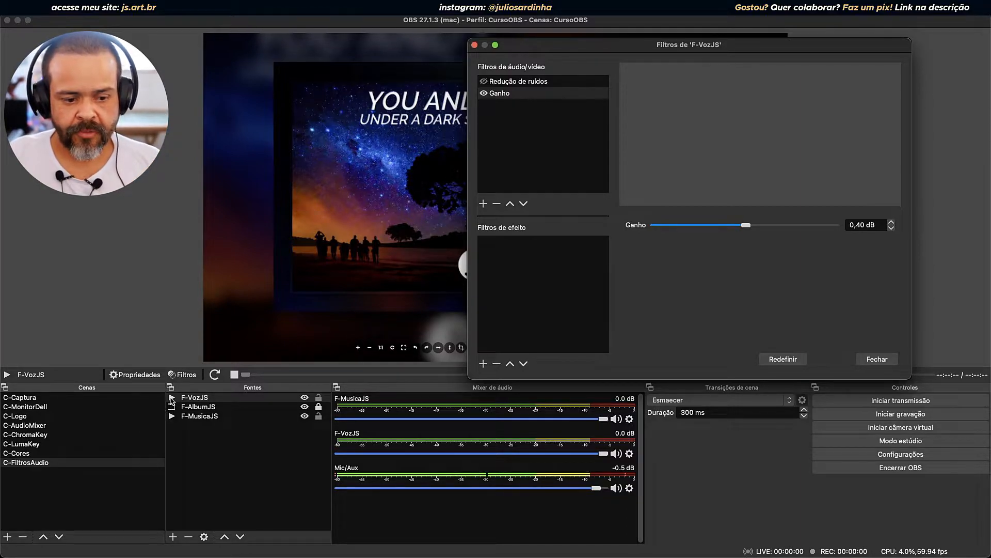
left_click(216, 375)
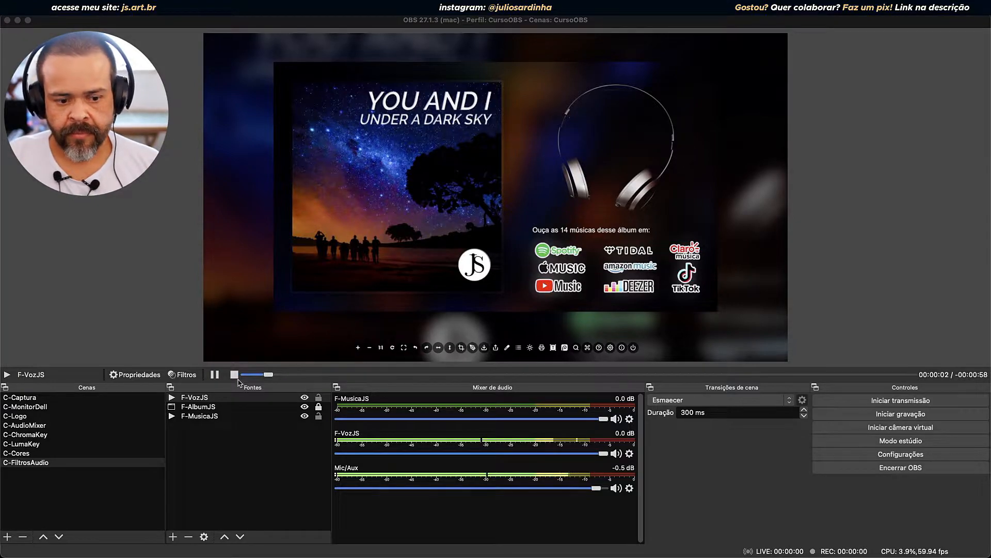
Set the Ganho filter of F-VozJS to 10.70 dB while its audio plays, and pause the playback.
left_click(185, 375)
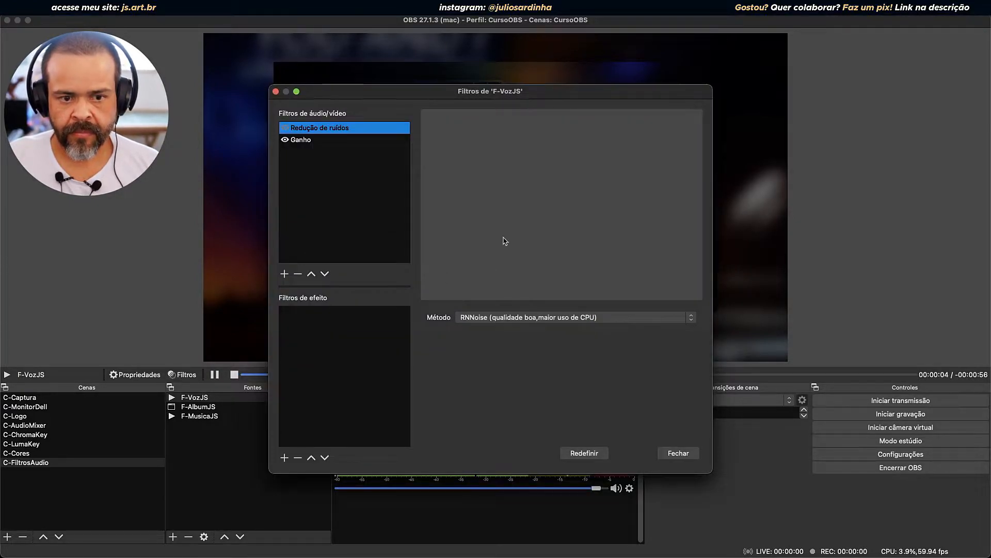
left_click_drag(560, 95, 777, 50)
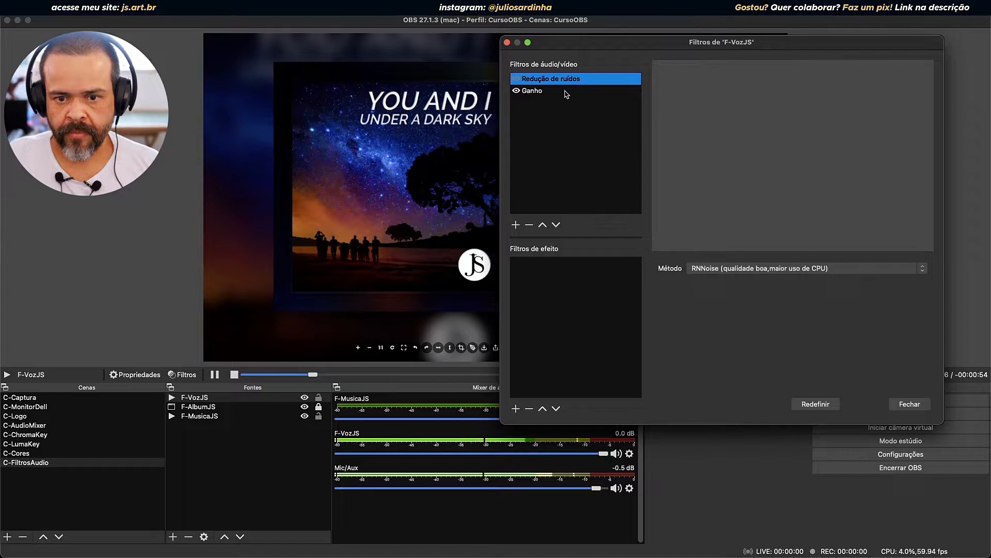
left_click(566, 92)
left_click_drag(778, 270, 808, 270)
left_click_drag(713, 42, 688, 26)
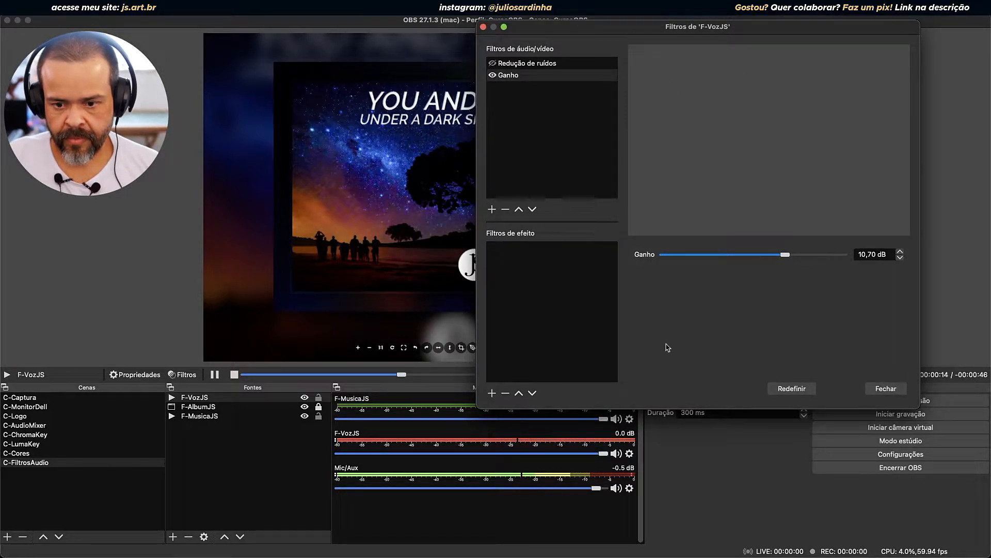
left_click(214, 375)
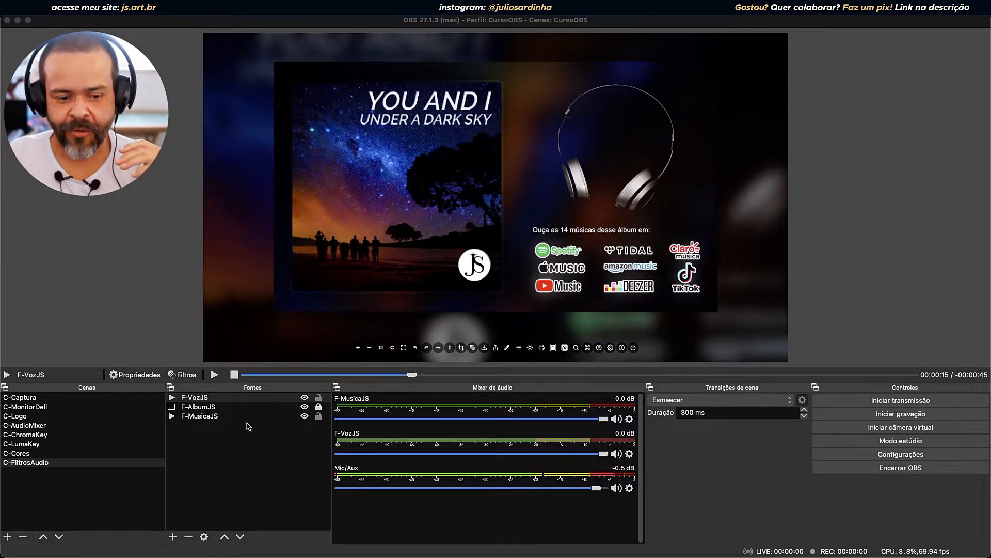
Reopen the F-VozJS filters, move their window clear of the audio mixer, and resume the paused audio.
left_click(202, 397)
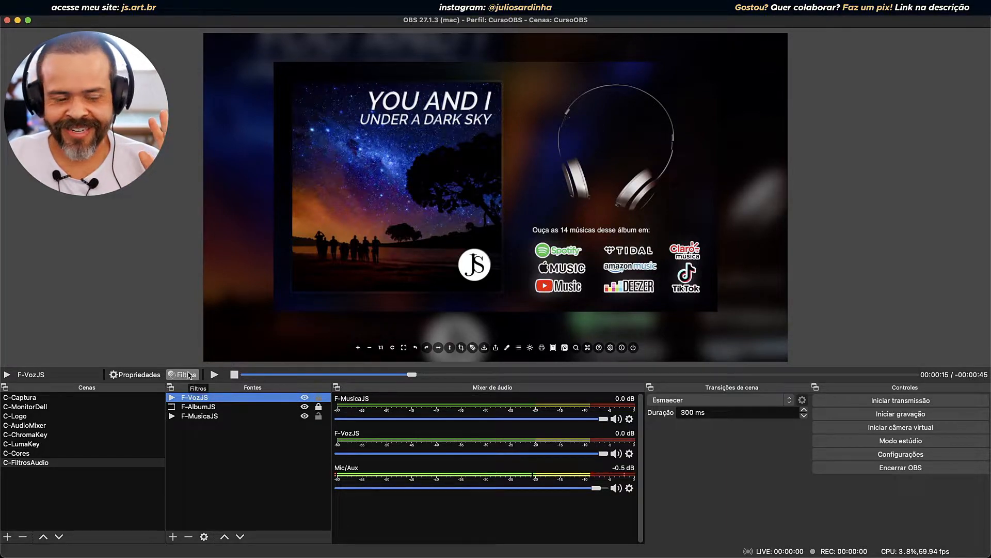
left_click(189, 375)
left_click_drag(501, 91, 762, 38)
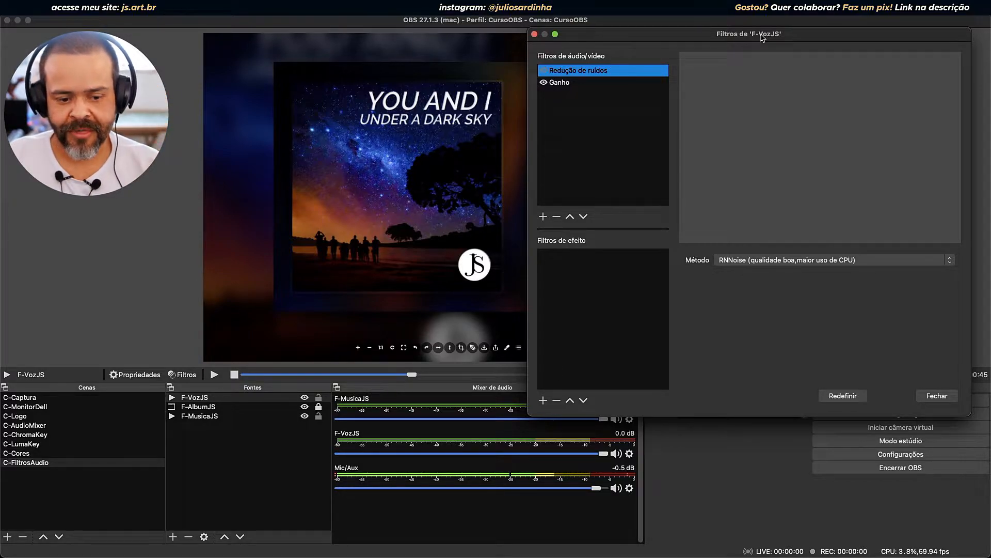
left_click(214, 376)
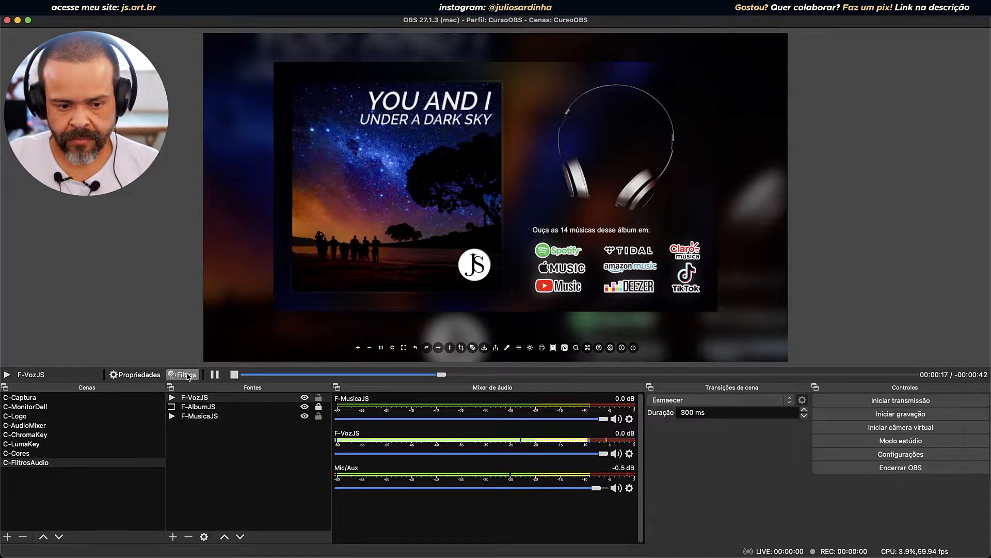
Raise the F-VozJS Ganho filter to 14.90 dB during playback, reduce it to 11.60 dB, and close the filters window.
left_click(188, 376)
left_click(301, 140)
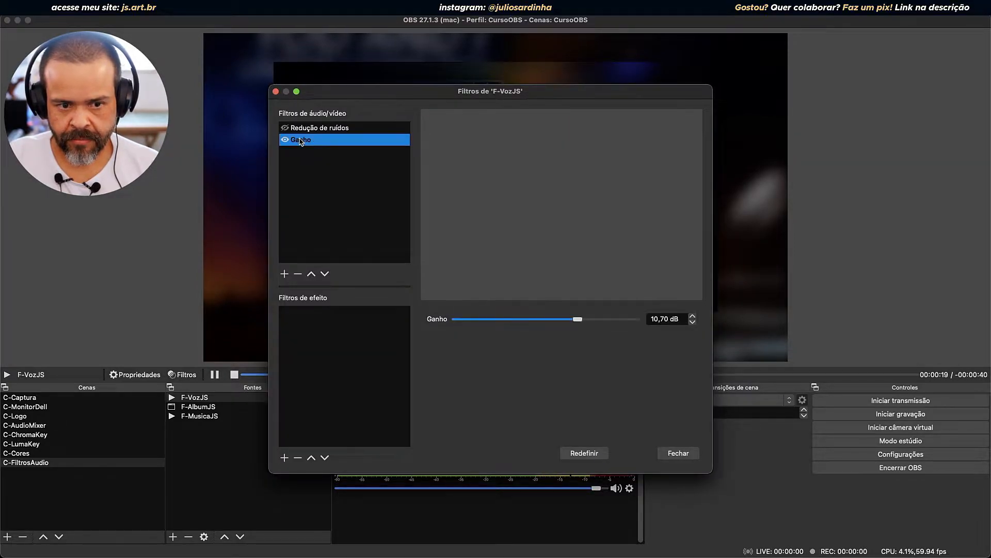
left_click_drag(577, 318, 589, 319)
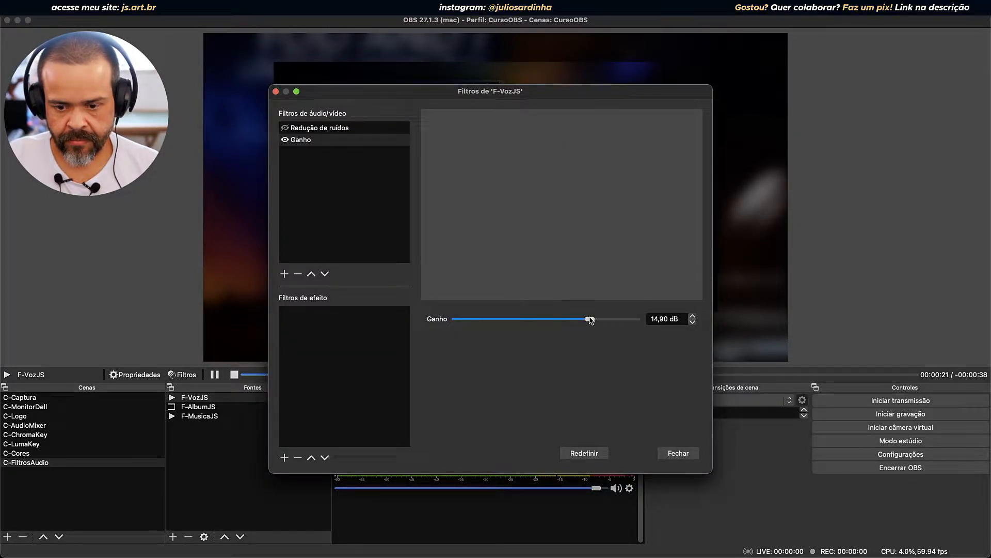
left_click_drag(605, 96, 754, 24)
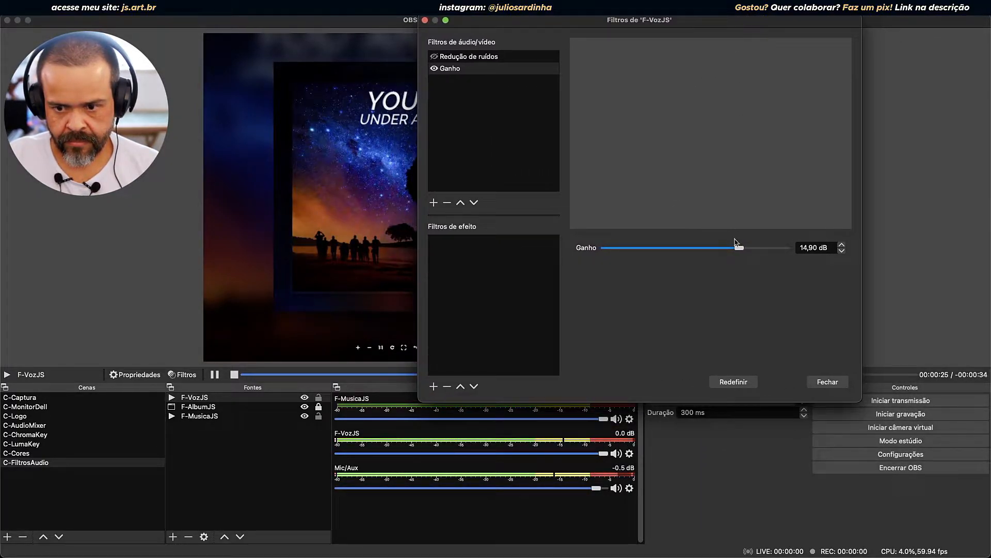
left_click_drag(739, 247, 729, 250)
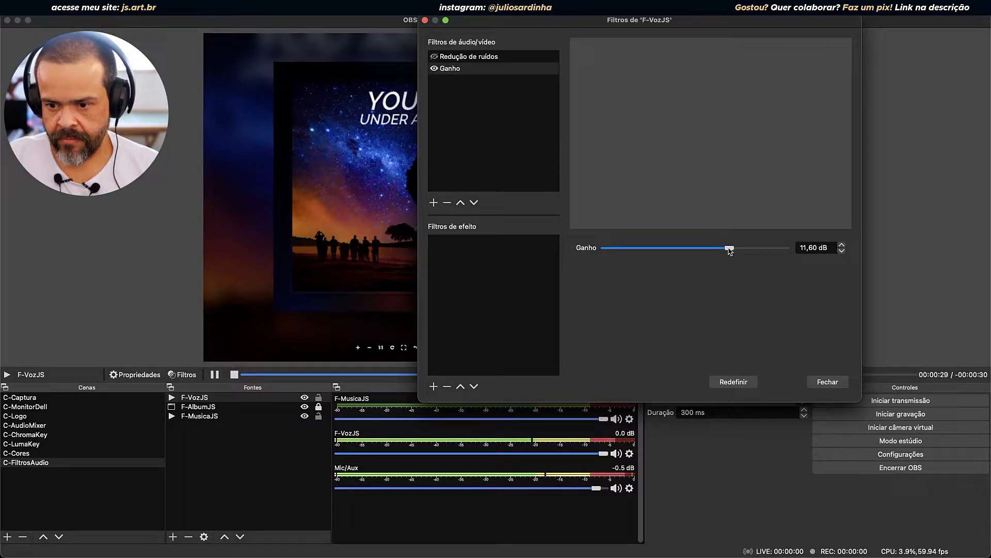
left_click_drag(693, 24, 316, 52)
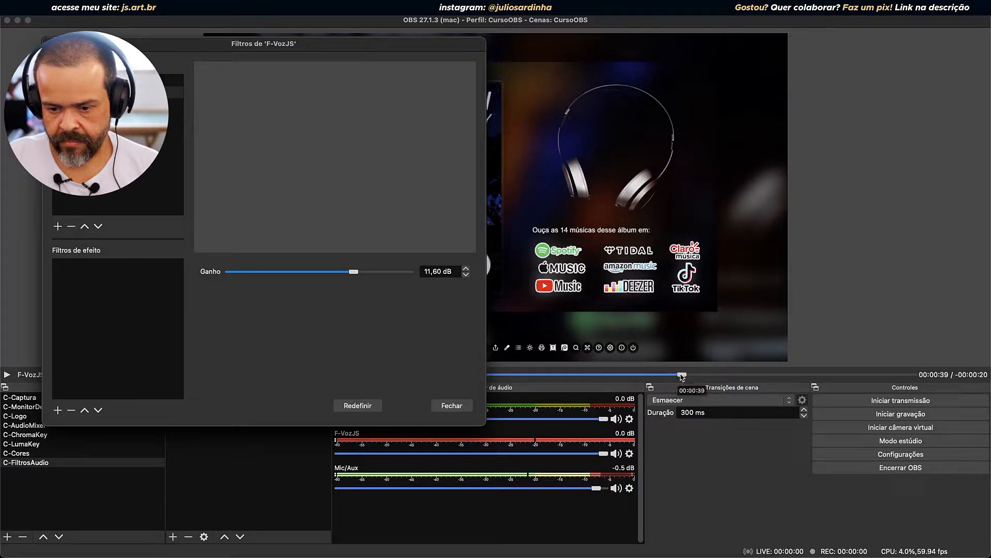
key("Escape")
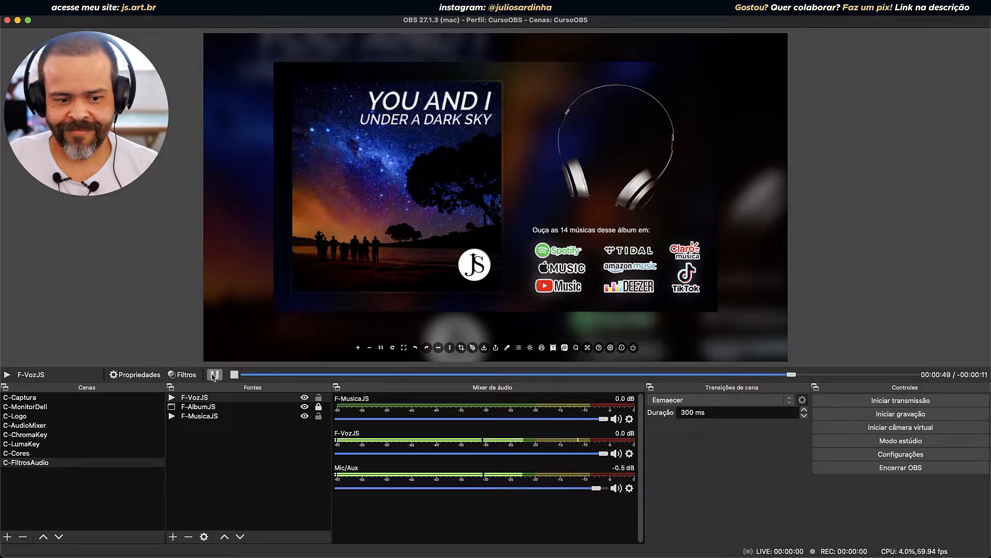
Reopen the F-VozJS filters and re-enable the Redução de ruídos filter.
left_click(194, 378)
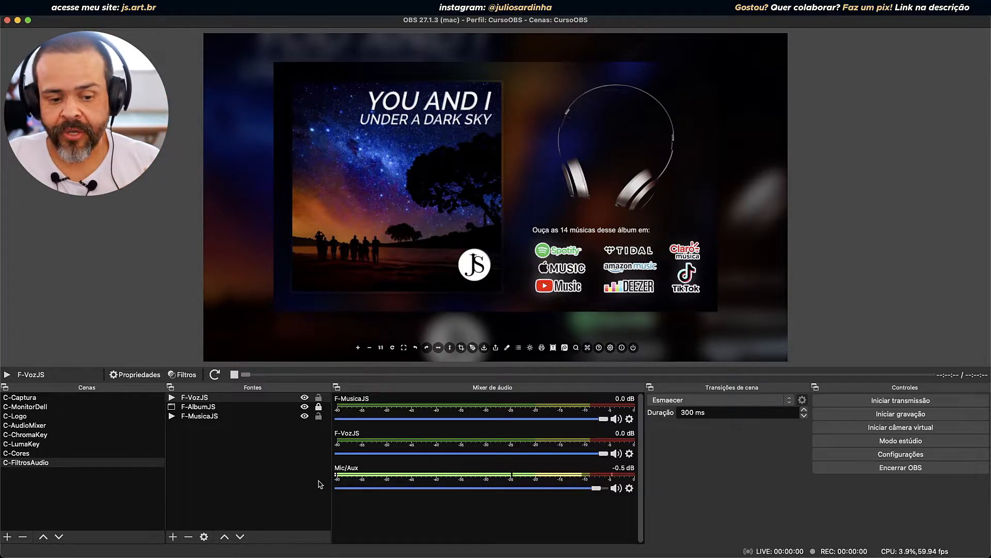
left_click(194, 377)
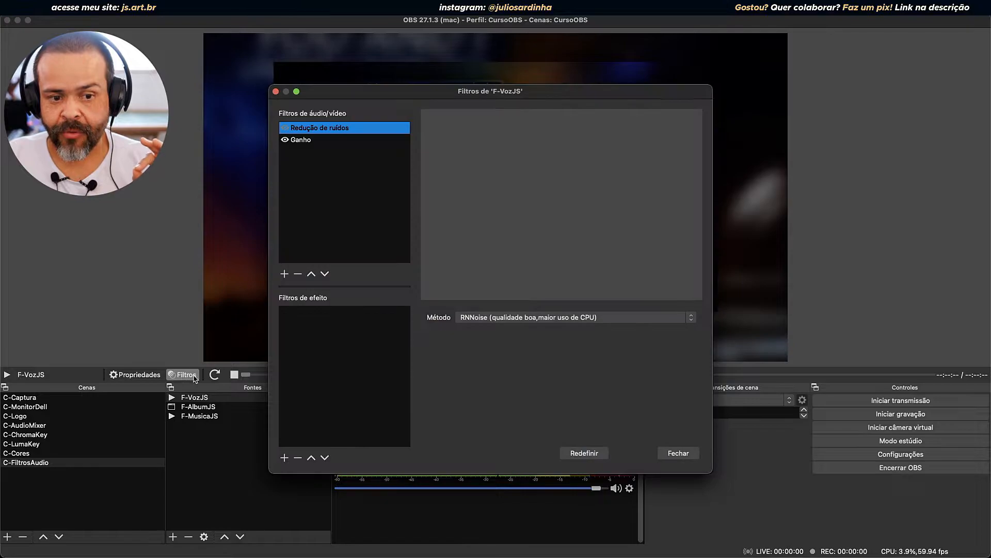
left_click_drag(378, 92, 496, 59)
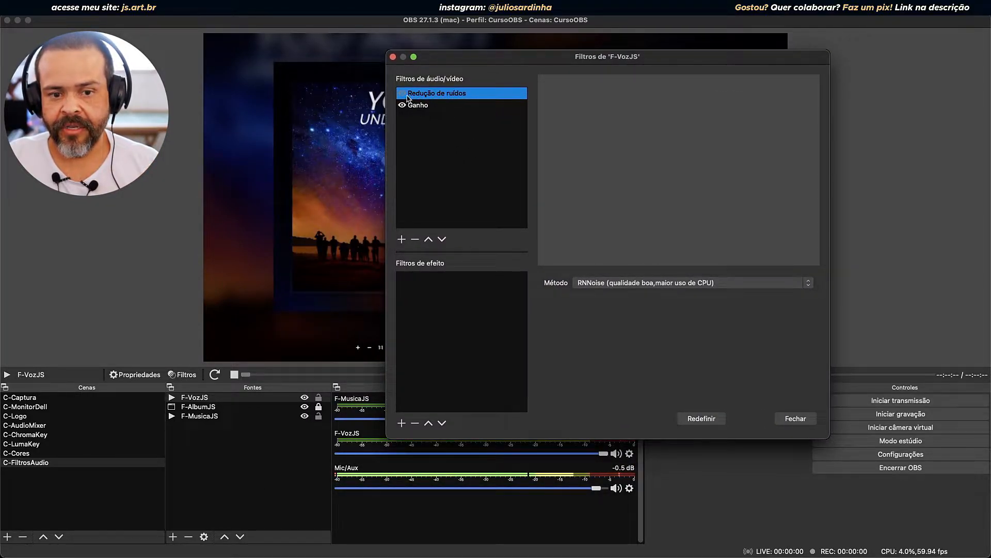
left_click(403, 94)
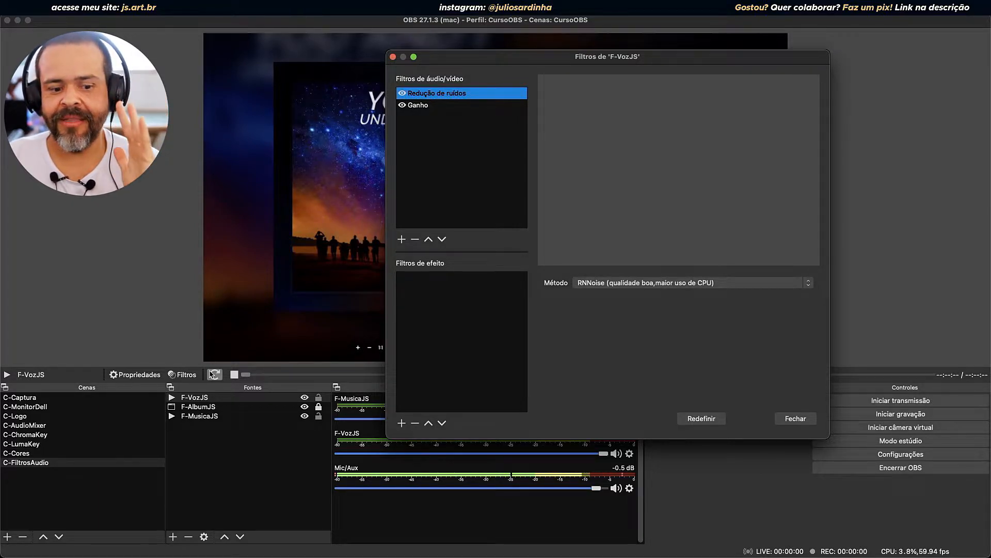
Replay the F-VozJS audio with noise reduction and gain active, jump between later passages, and stop the playback.
left_click(212, 374)
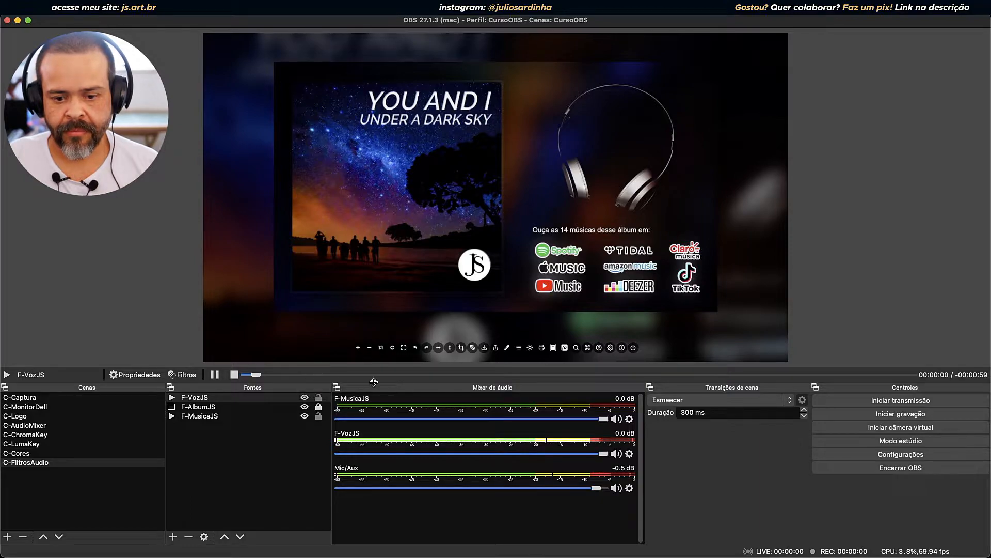
left_click(650, 374)
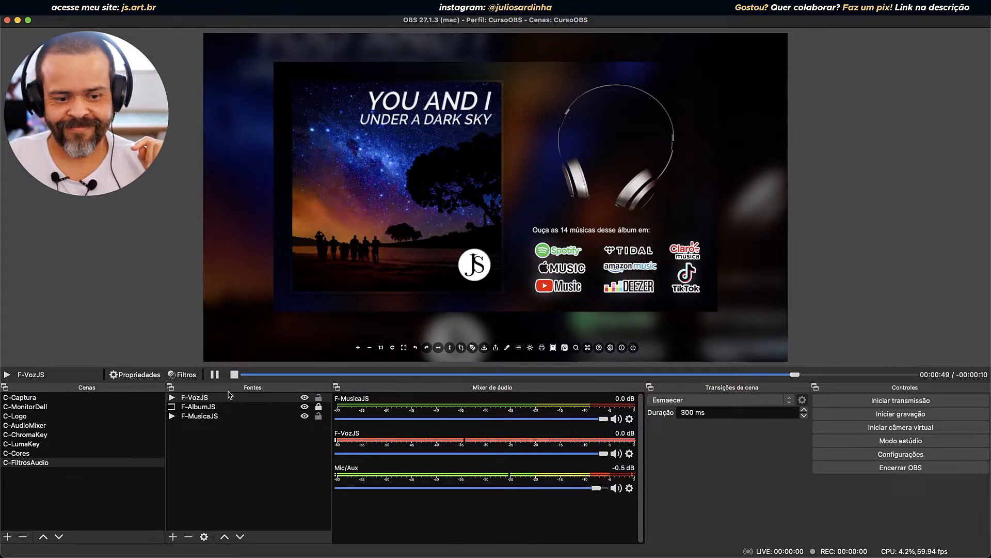
left_click(747, 376)
left_click(704, 376)
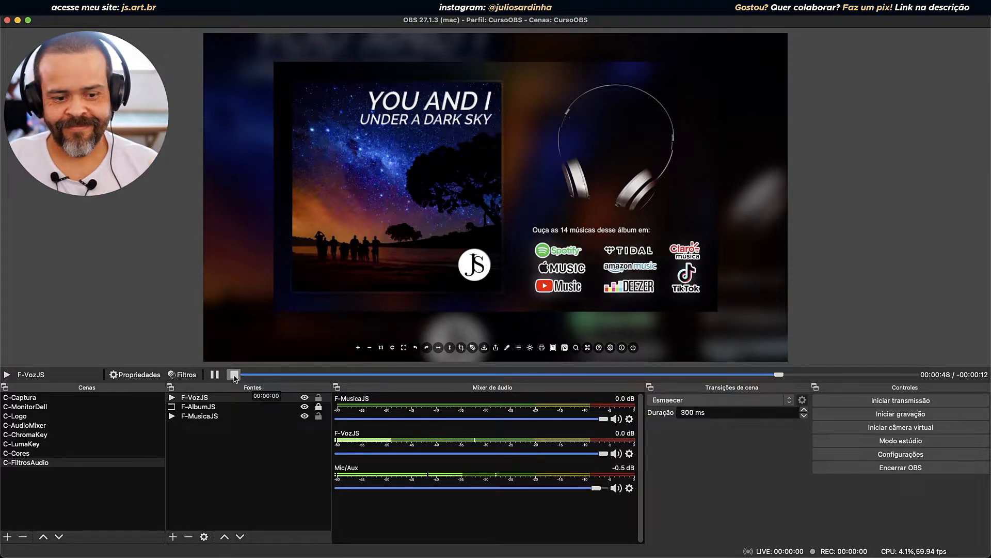
left_click(234, 374)
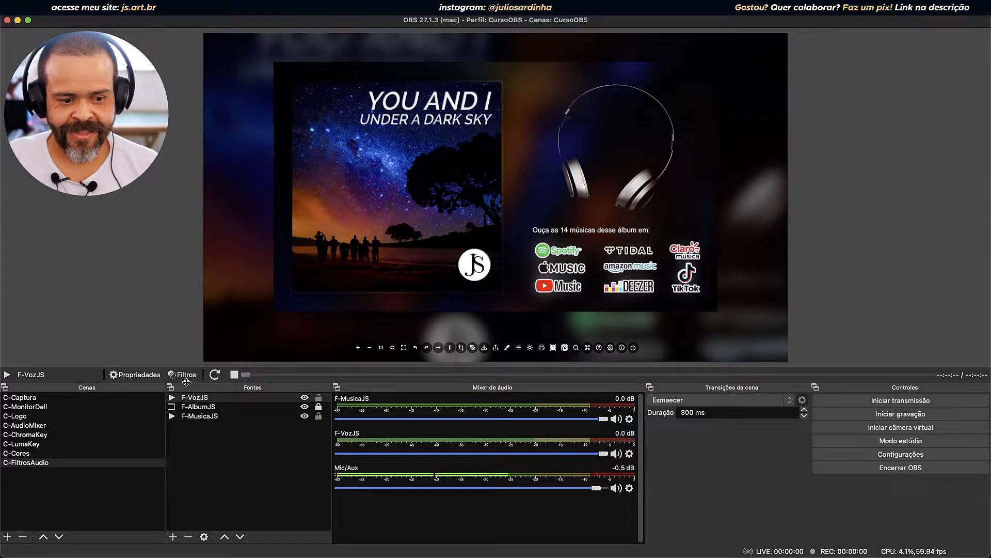
Reopen the F-VozJS filters and switch the Redução de ruídos method to Speex (baixo uso de CPU, qualidade baixa).
left_click(183, 374)
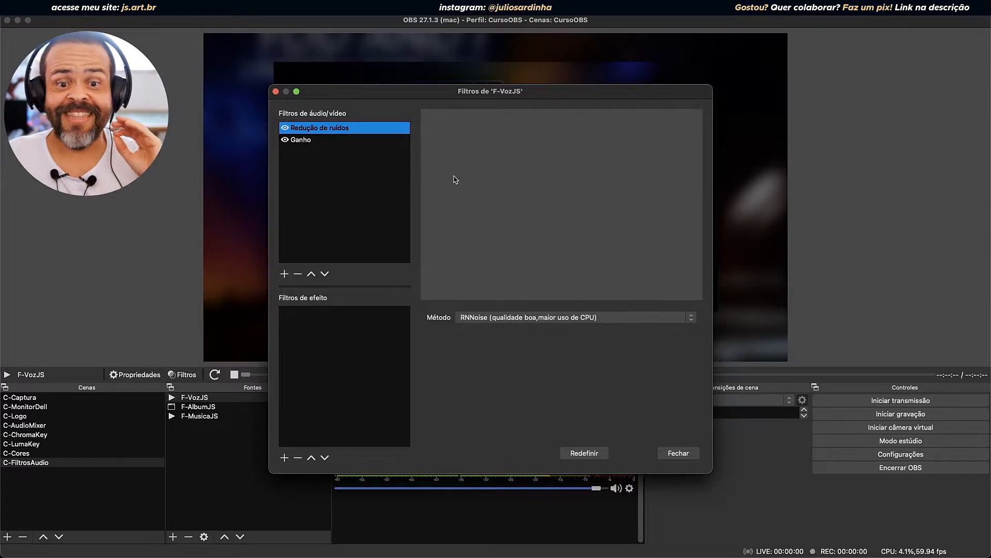
left_click_drag(493, 92, 493, 70)
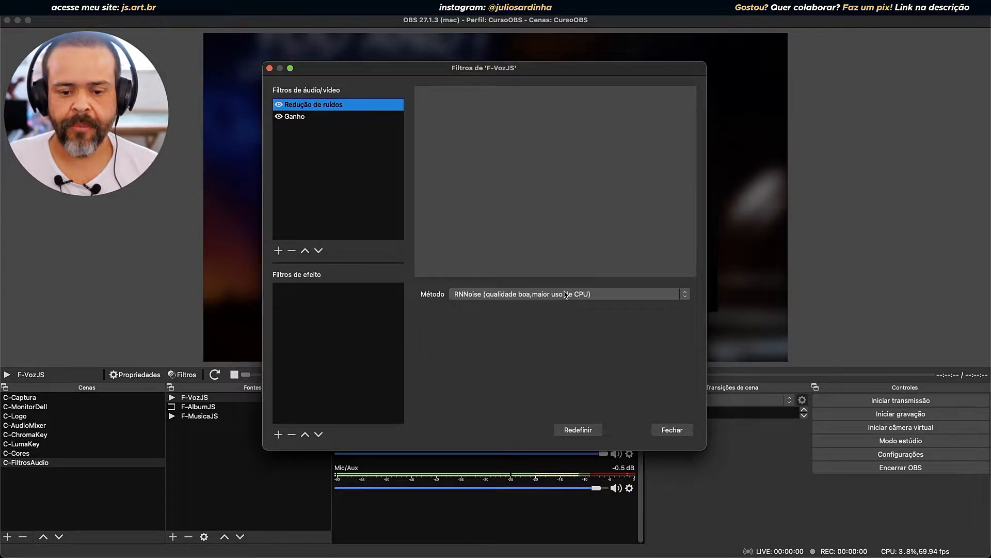
left_click(564, 294)
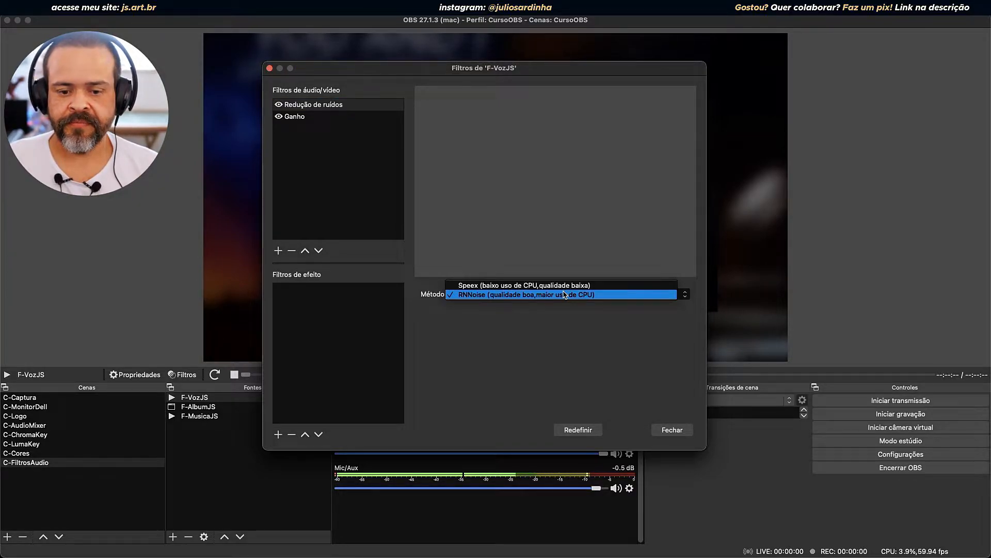
left_click(532, 287)
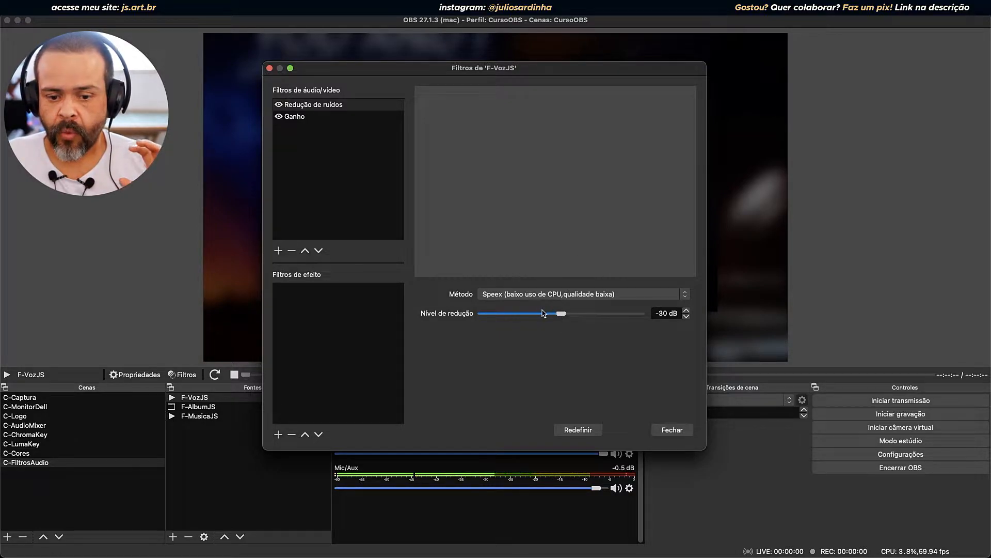
Demonstrate the Speex reduction level by switching it between -60 dB and -30 dB, and end at 0 dB.
left_click_drag(561, 313, 428, 319)
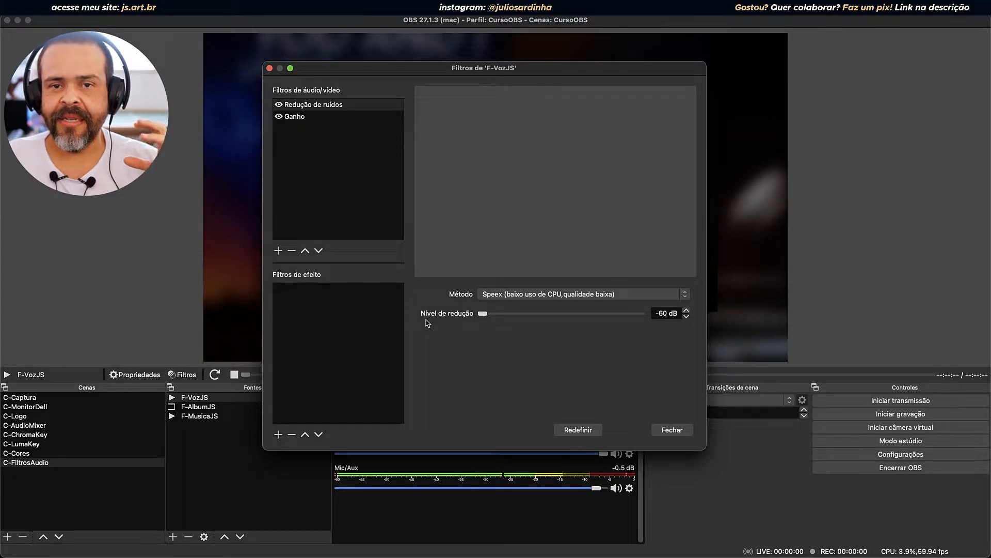
left_click_drag(482, 313, 563, 336)
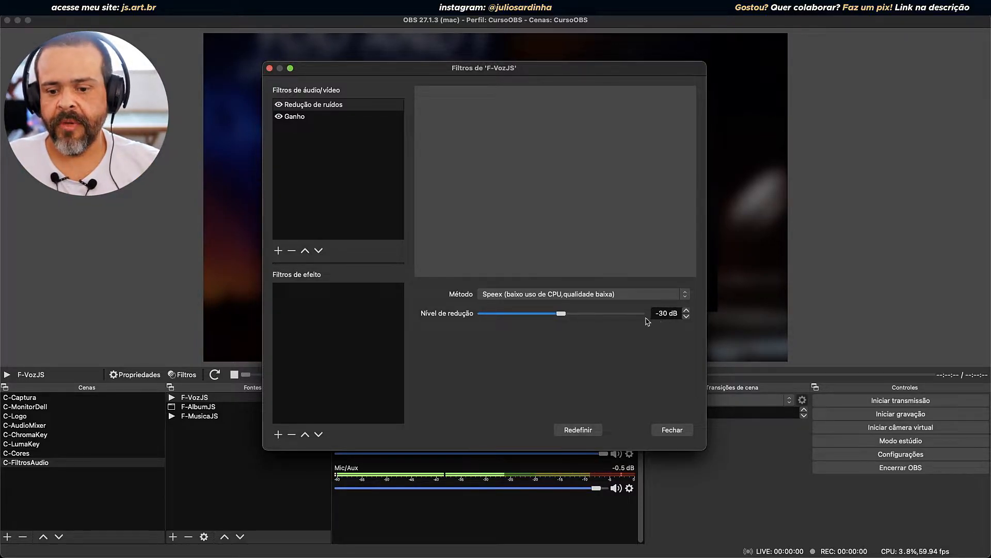
left_click_drag(563, 316, 479, 318)
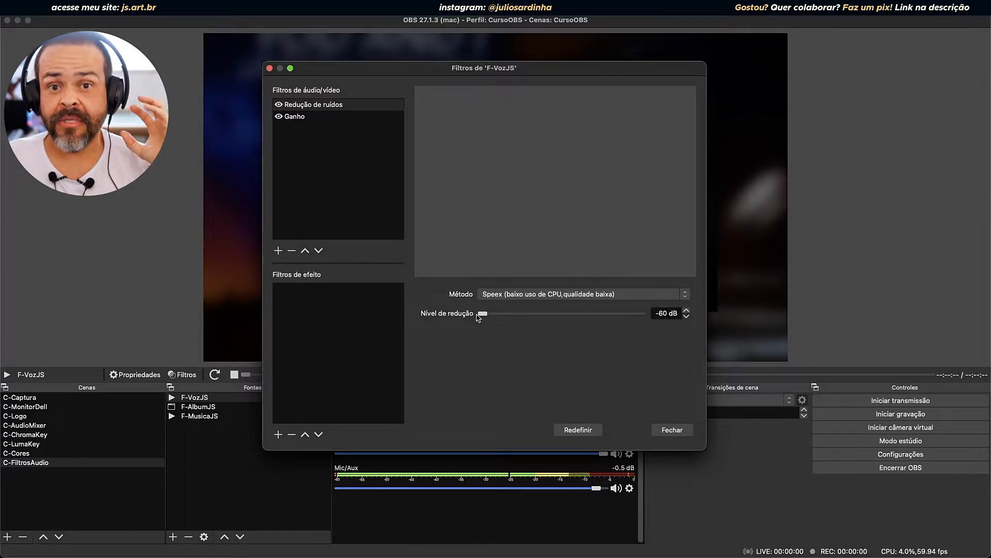
left_click_drag(479, 317, 642, 318)
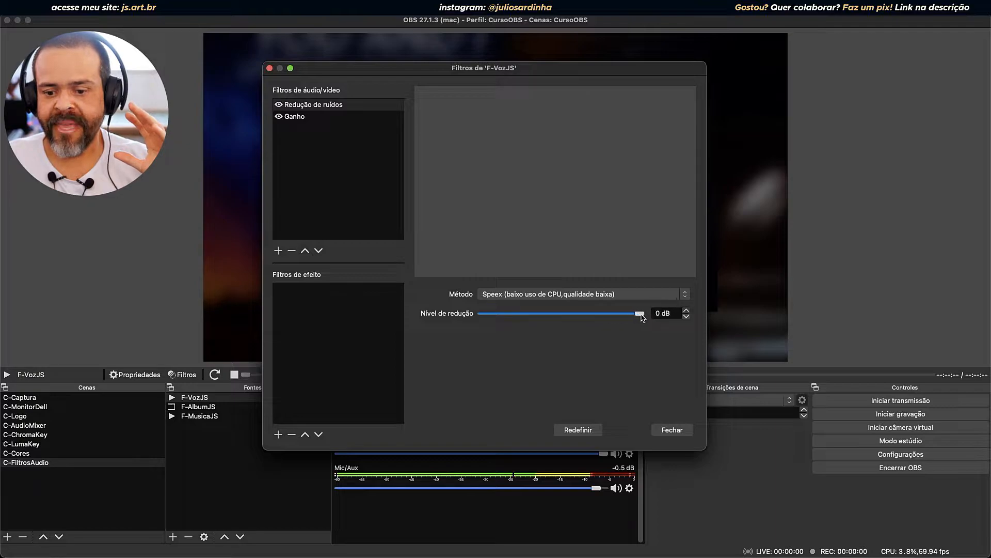
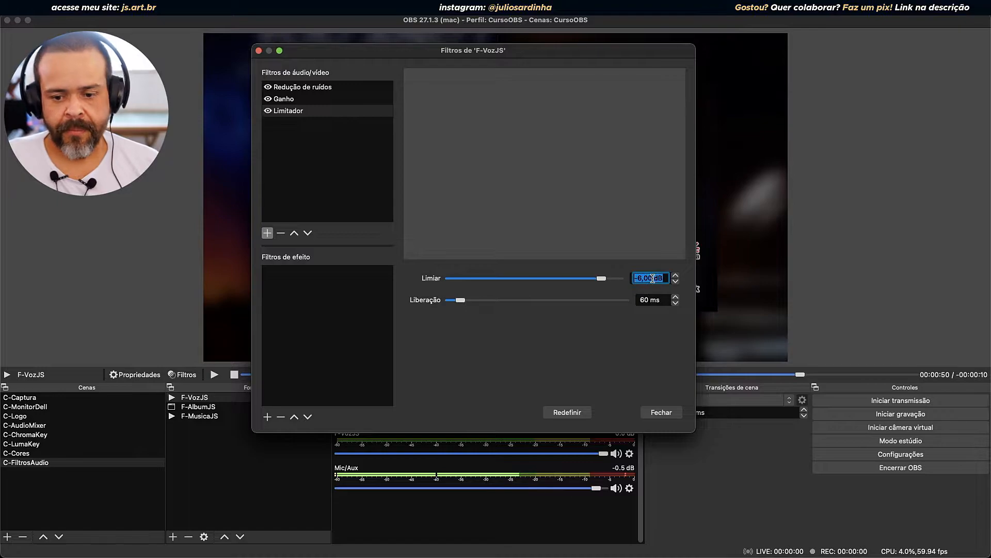
Set the Limitador filter's Limiar to -3 dB, raise its Liberação to 1000 ms and bring it down to 105 ms.
type("-3")
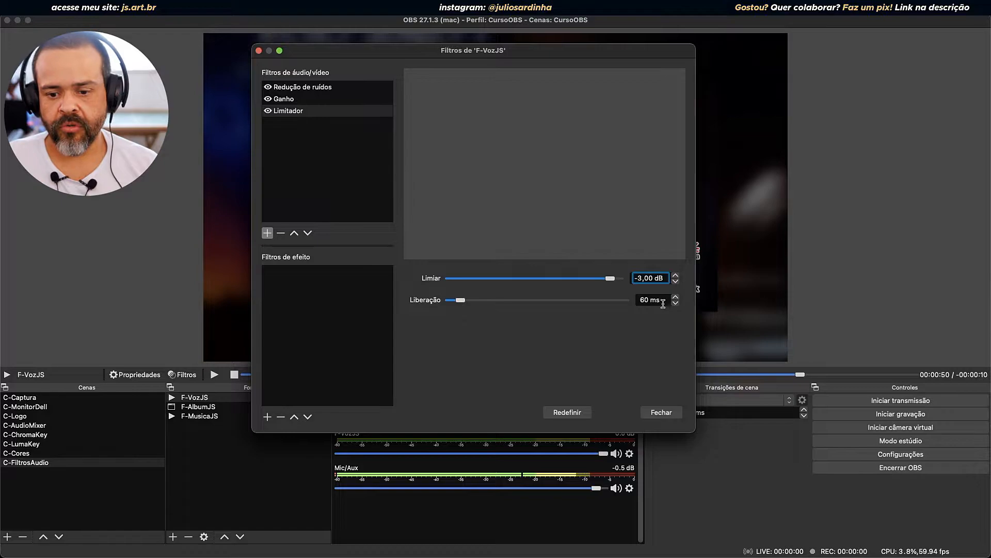
left_click_drag(665, 279, 614, 274)
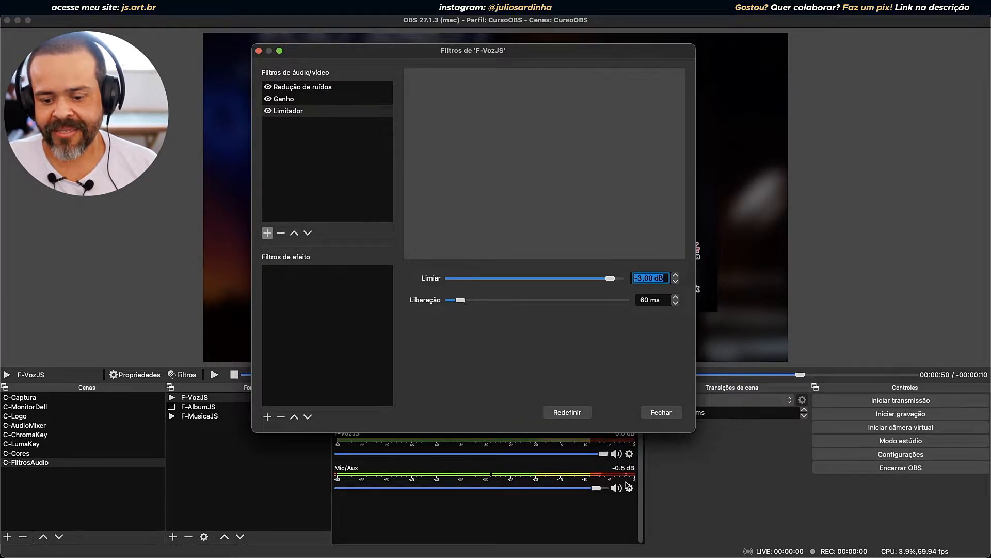
left_click_drag(548, 51, 567, 74)
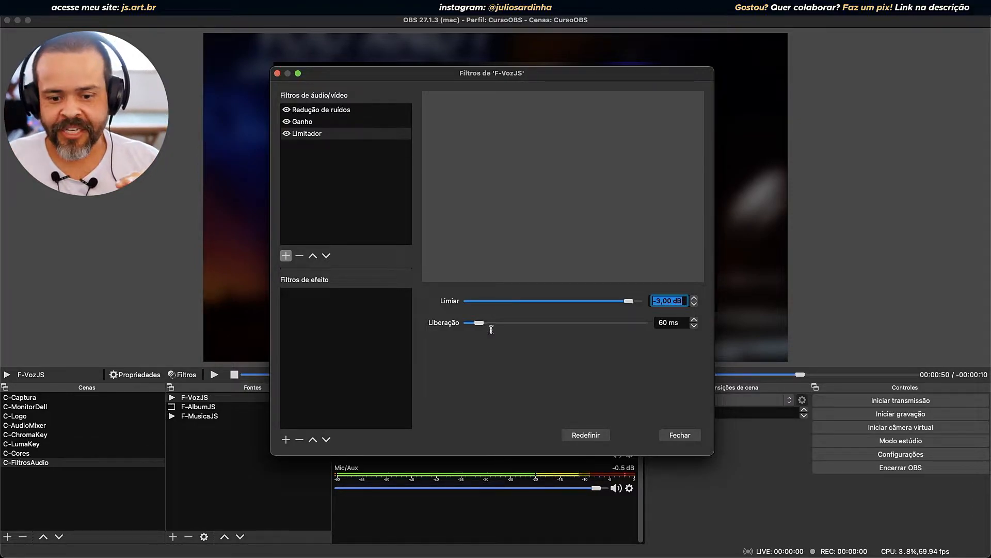
left_click_drag(479, 322, 681, 321)
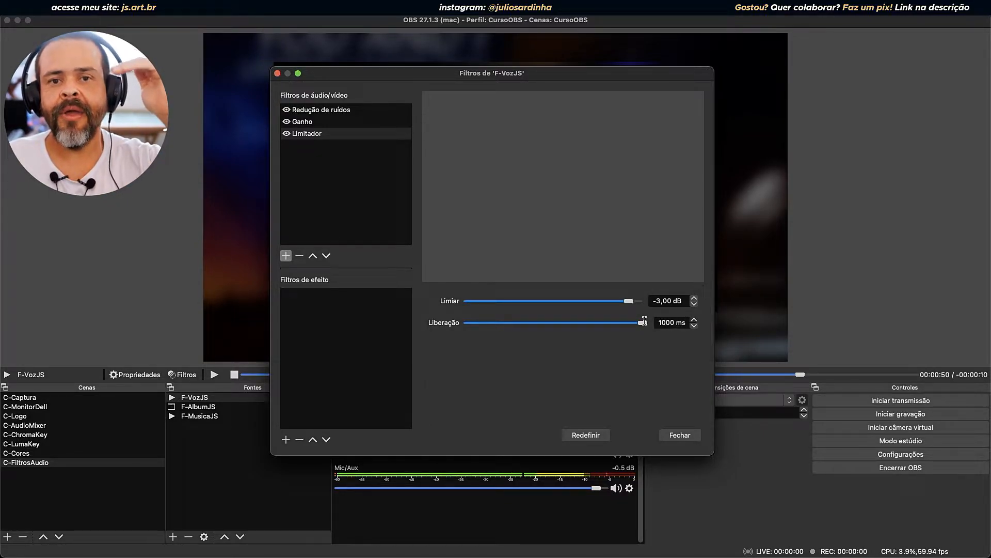
left_click_drag(644, 321, 489, 309)
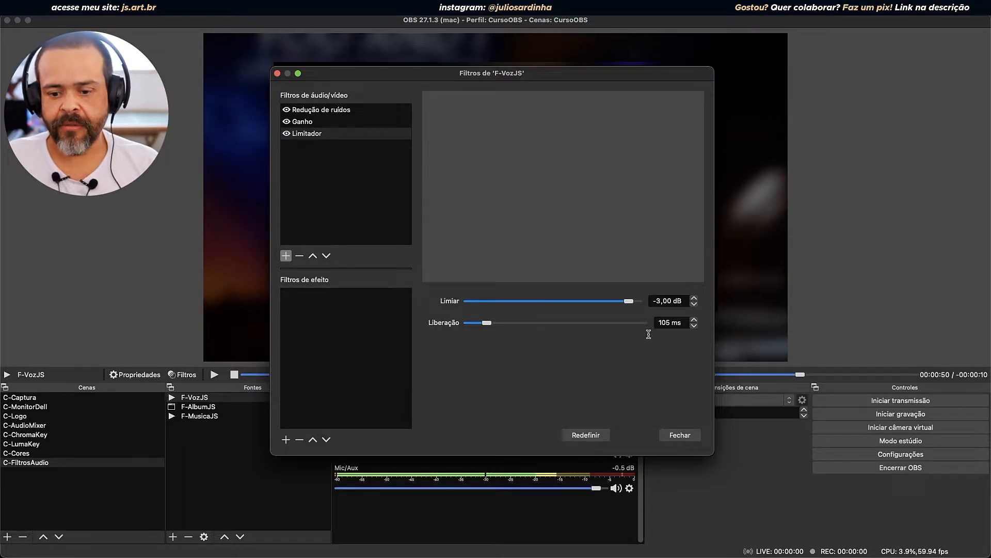
Lower the Limitador's Liberação to 63 ms, reset the filter to its defaults, and set its Limiar to -5 dB.
left_click_drag(477, 325, 479, 324)
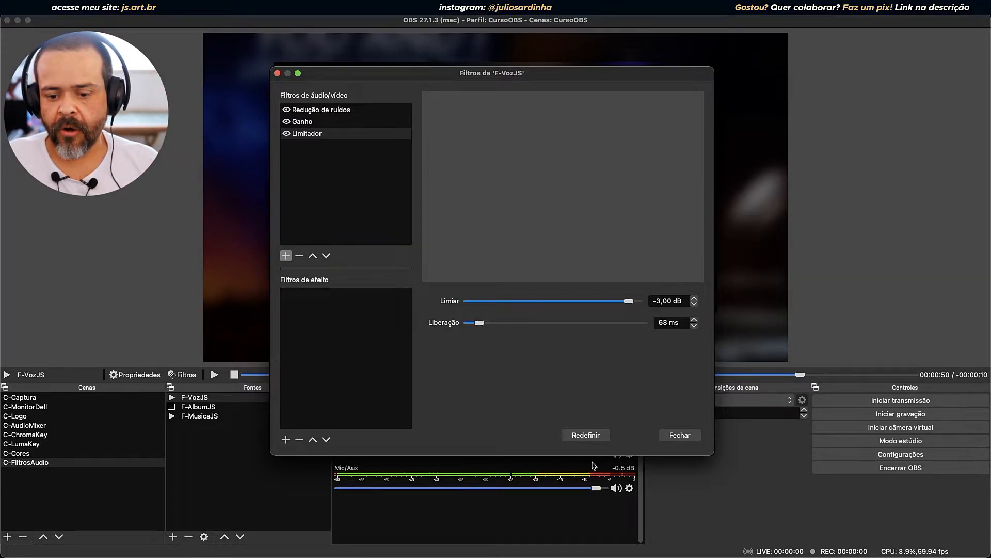
left_click(598, 436)
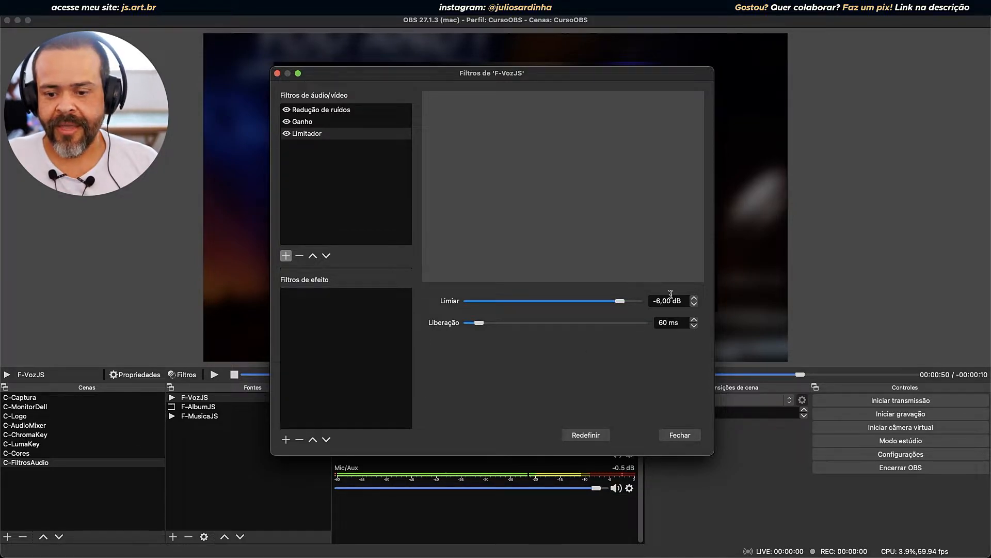
left_click_drag(685, 300, 629, 294)
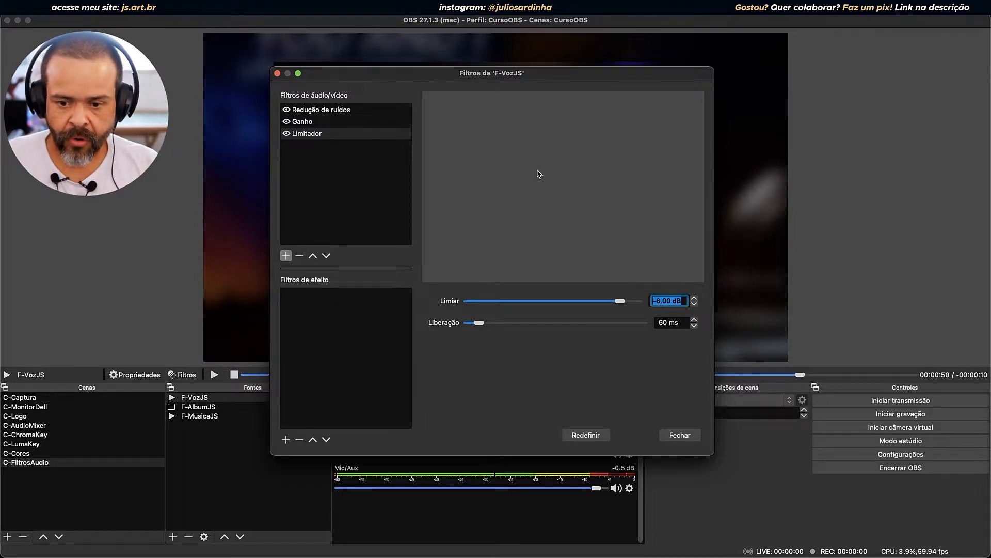
type("-5")
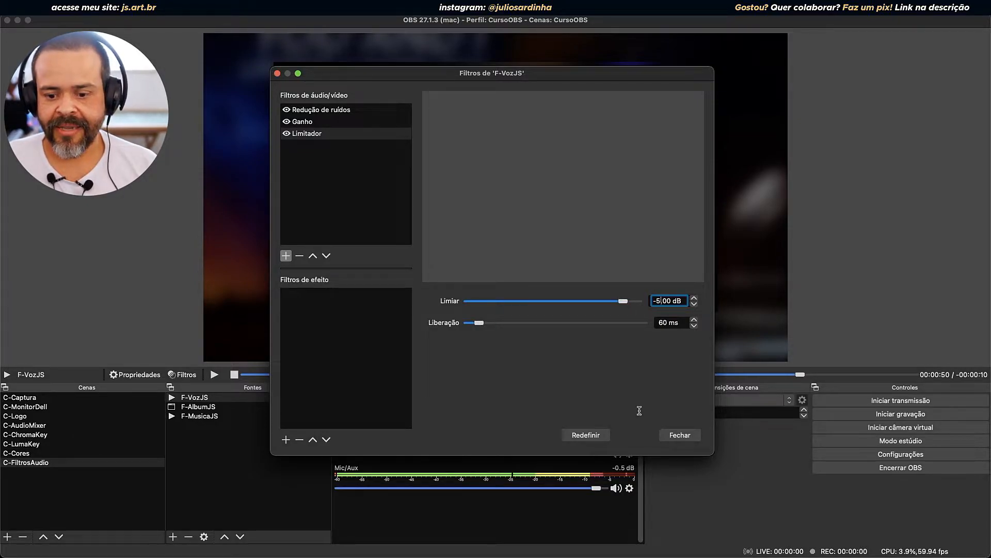
left_click(680, 435)
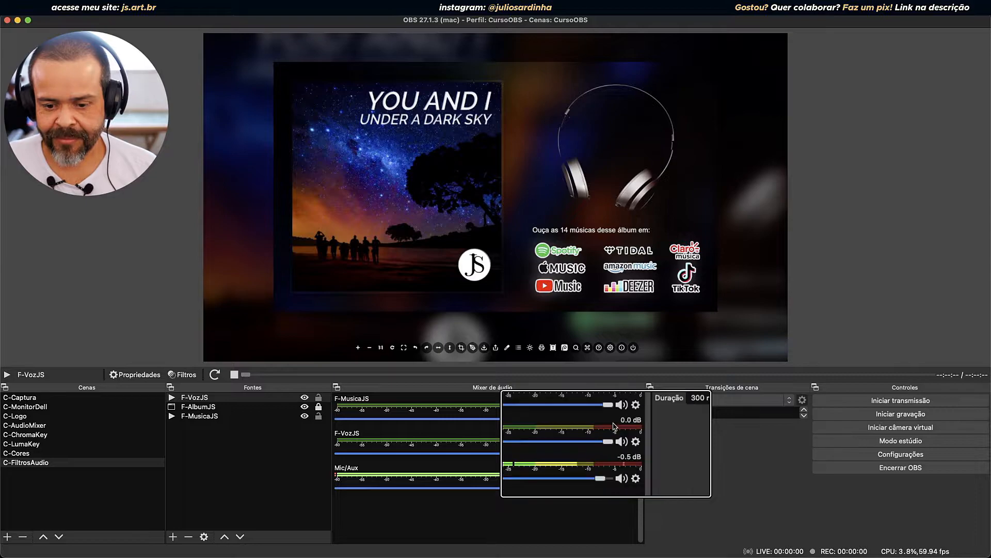
Replay the F-VozJS audio with the limiter active and reopen its Limitador filter settings.
left_click(214, 374)
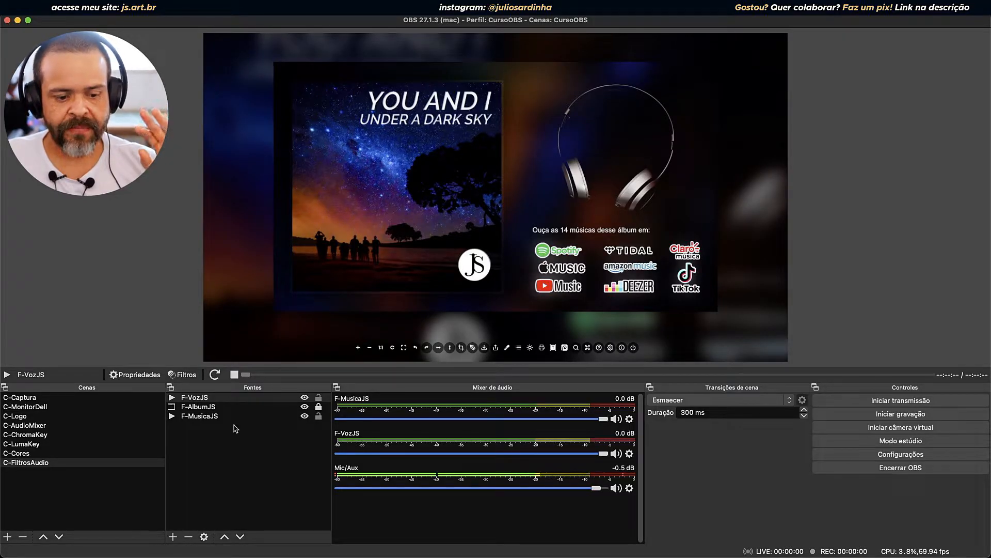
left_click(199, 397)
left_click(184, 374)
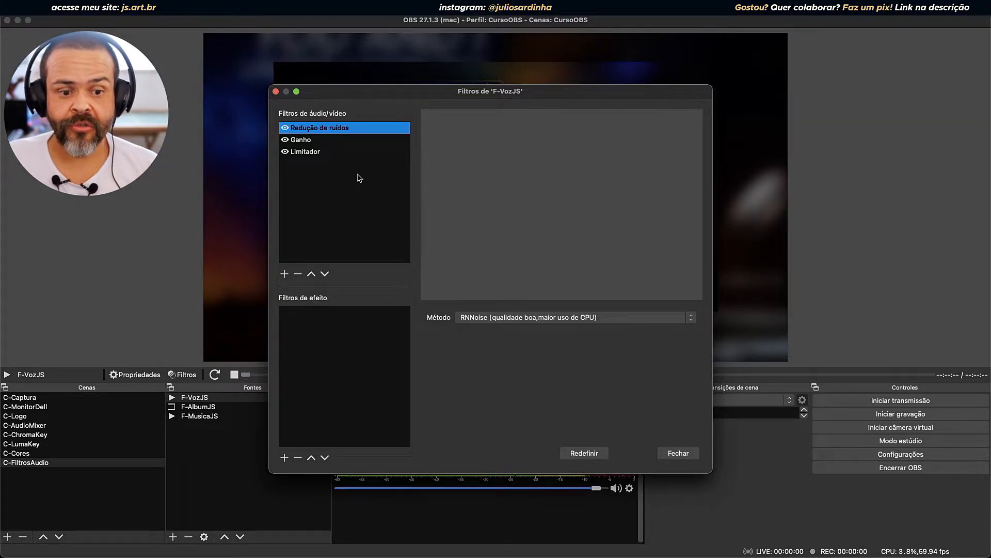
left_click(318, 152)
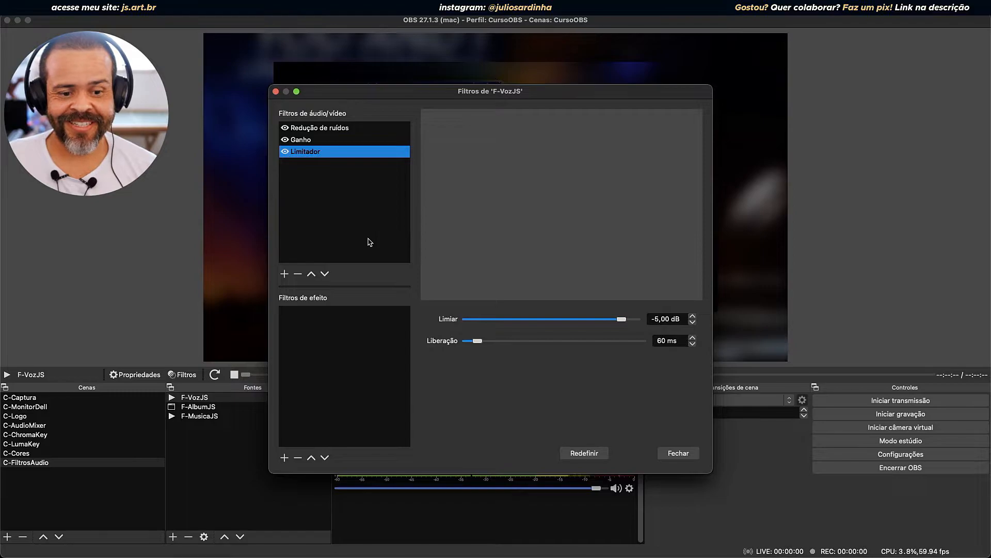
Add a Plugin VST 2.x filter with its default name to F-VozJS and choose TyrellN6 as the plug-in.
left_click(284, 274)
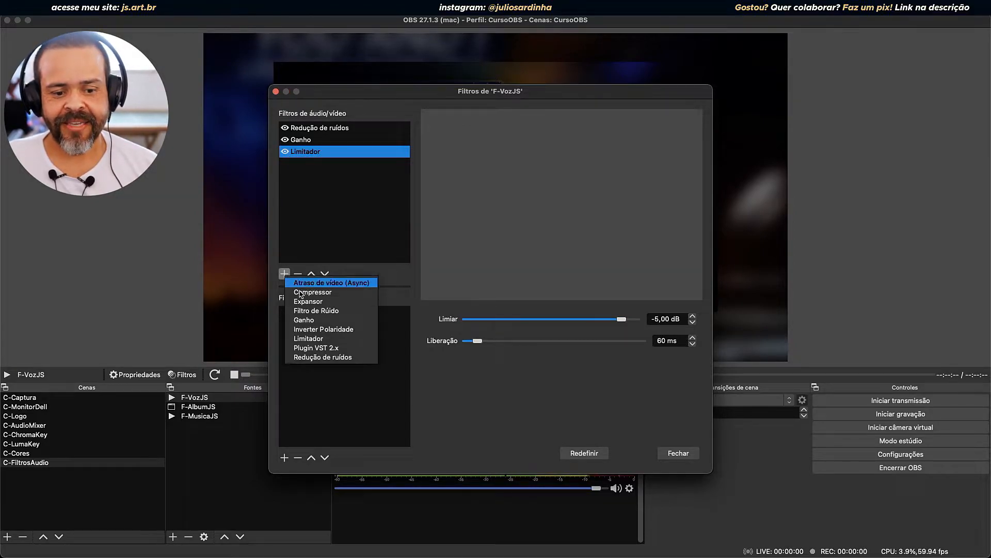
left_click(316, 348)
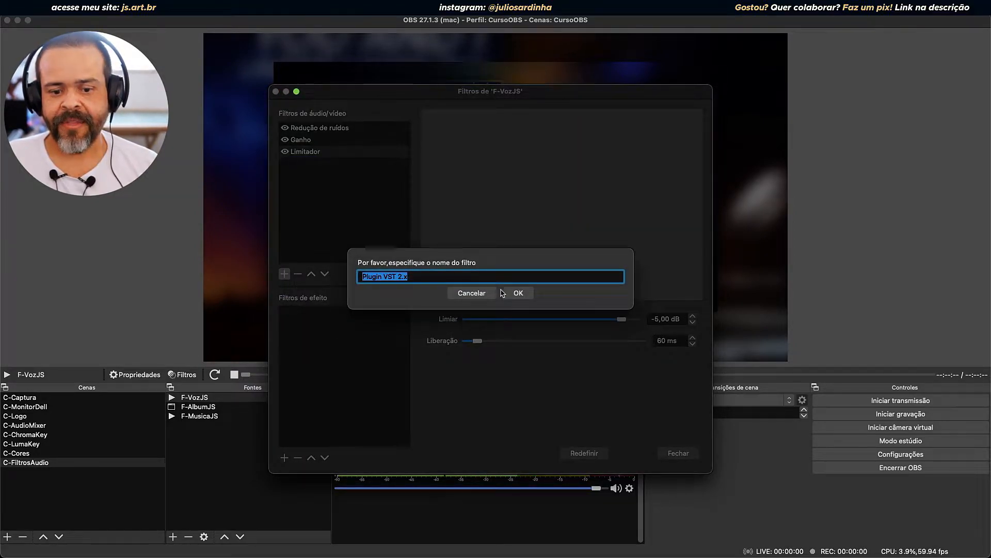
left_click(517, 293)
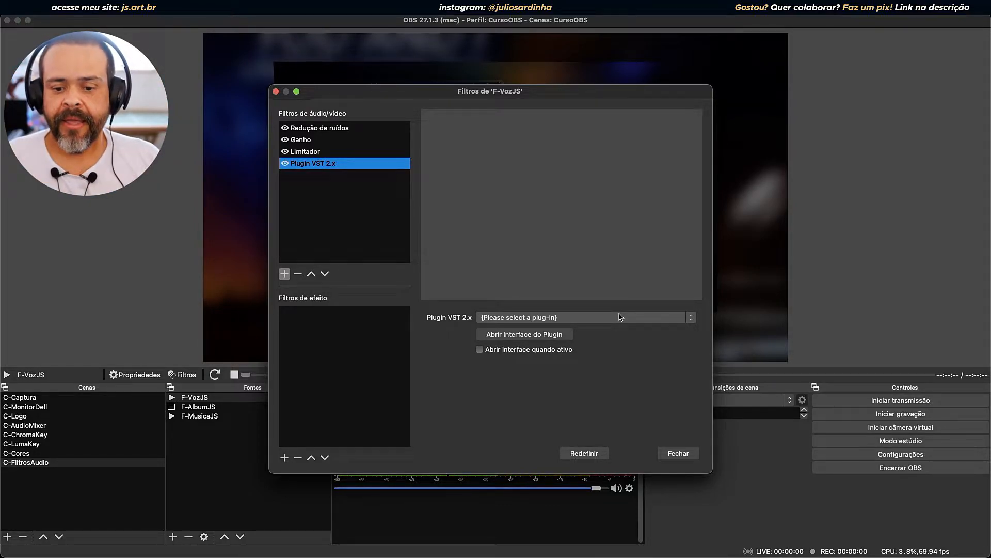
left_click(692, 318)
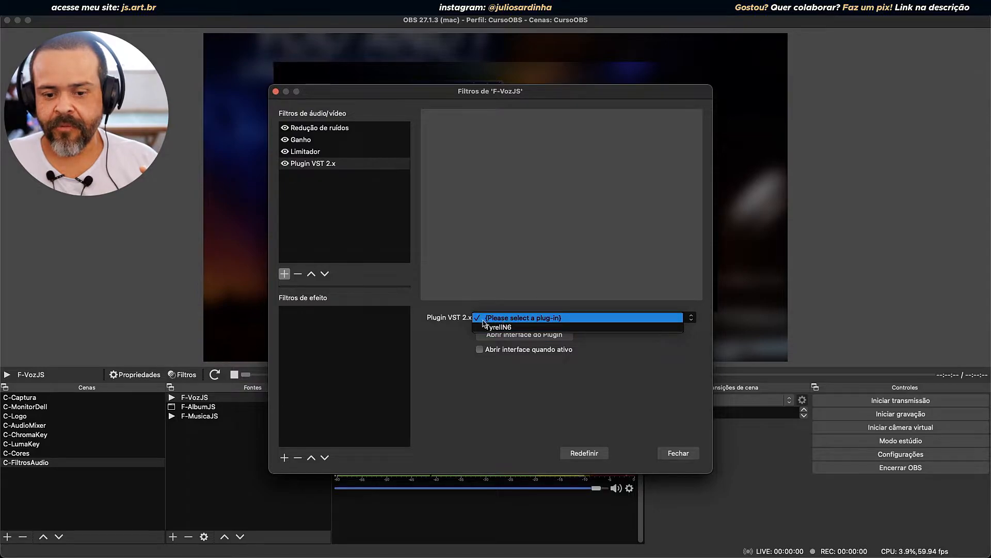
left_click(524, 325)
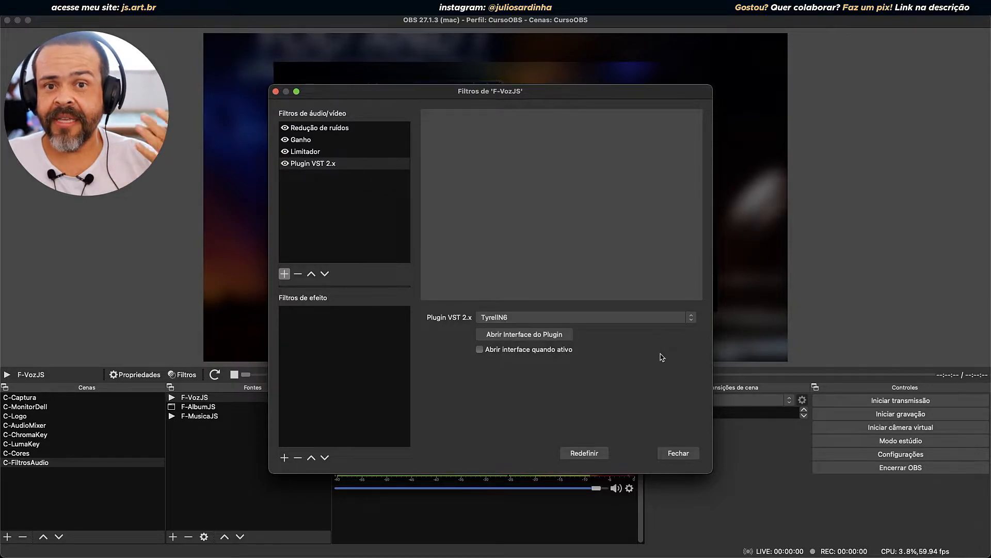
Examine the TyrellN6 plug-in interface, close it, and remove the Plugin VST 2.x filter from F-VozJS.
left_click(524, 335)
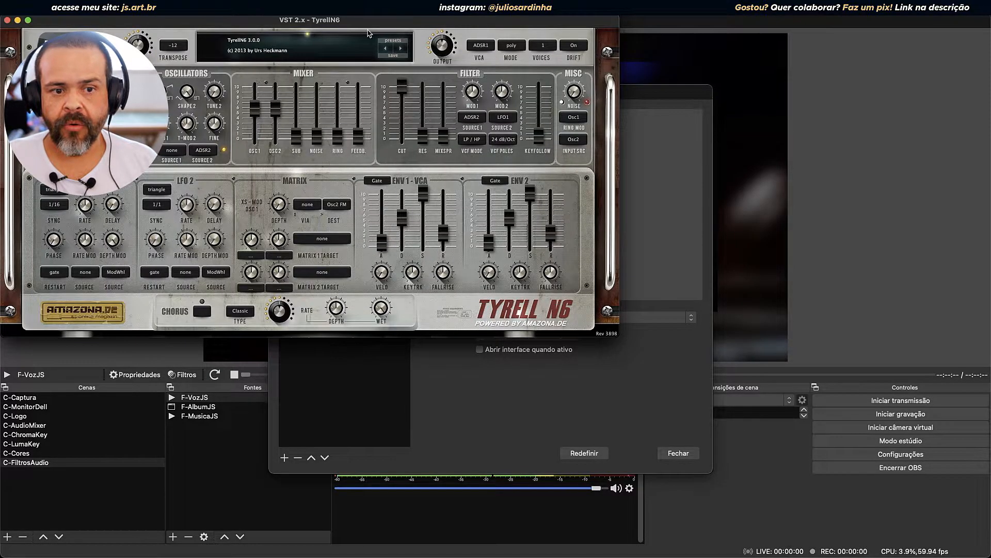
left_click_drag(362, 21, 555, 85)
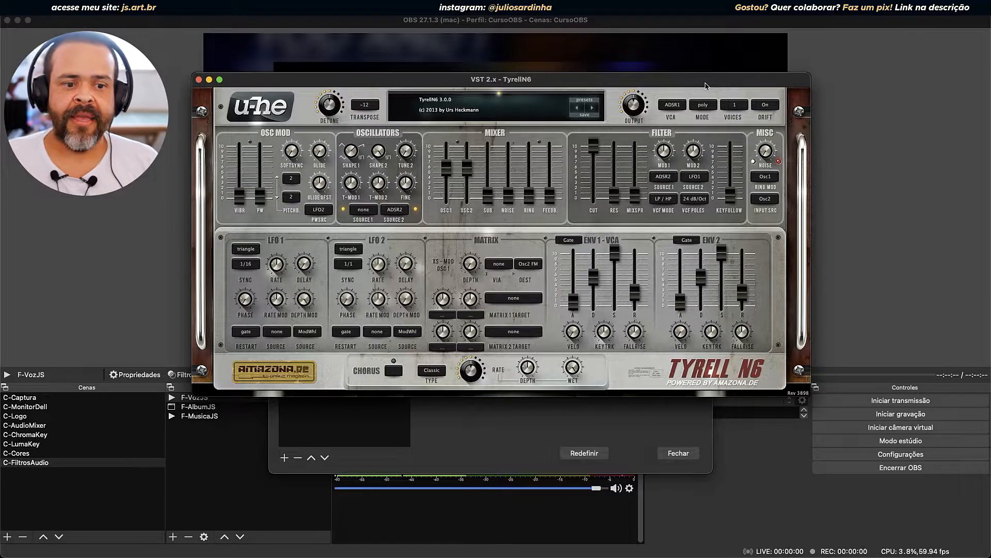
left_click_drag(706, 86, 732, 172)
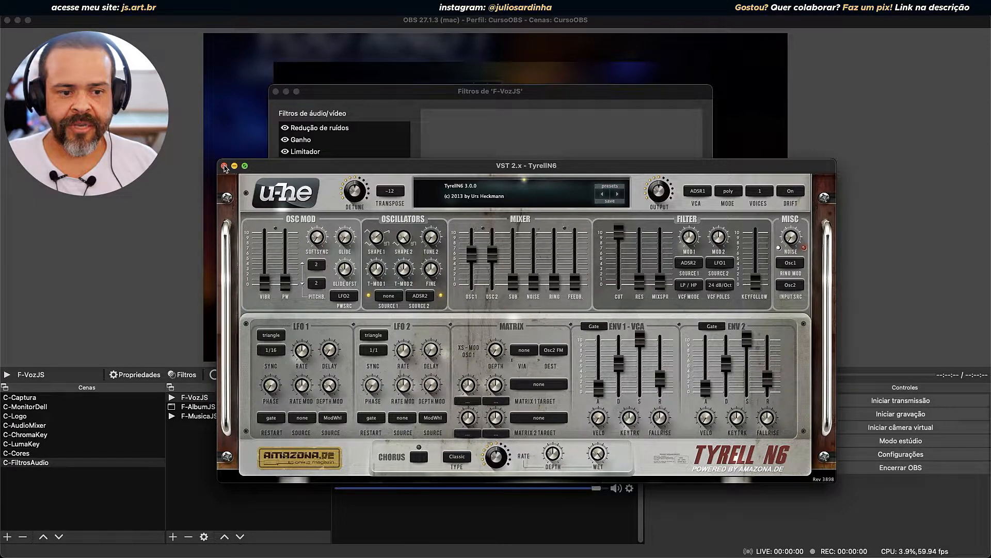
left_click_drag(477, 170, 471, 357)
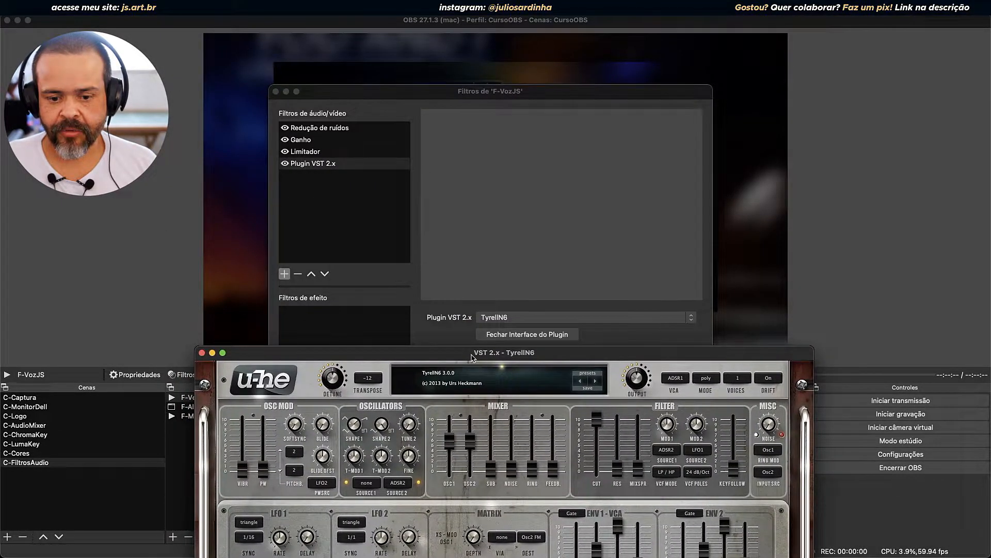
scroll(516, 331, "up", 1)
scroll(522, 328, "down", 1)
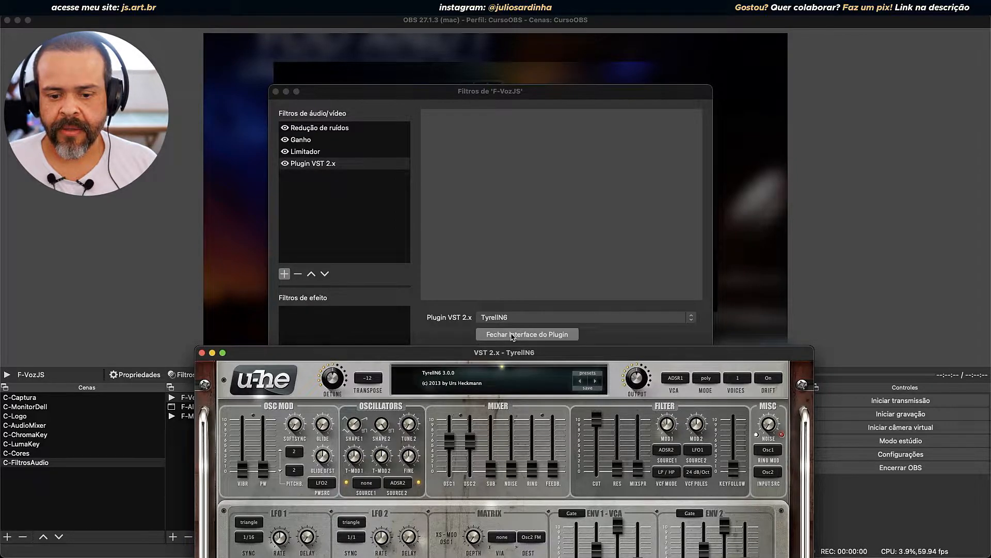
left_click(518, 335)
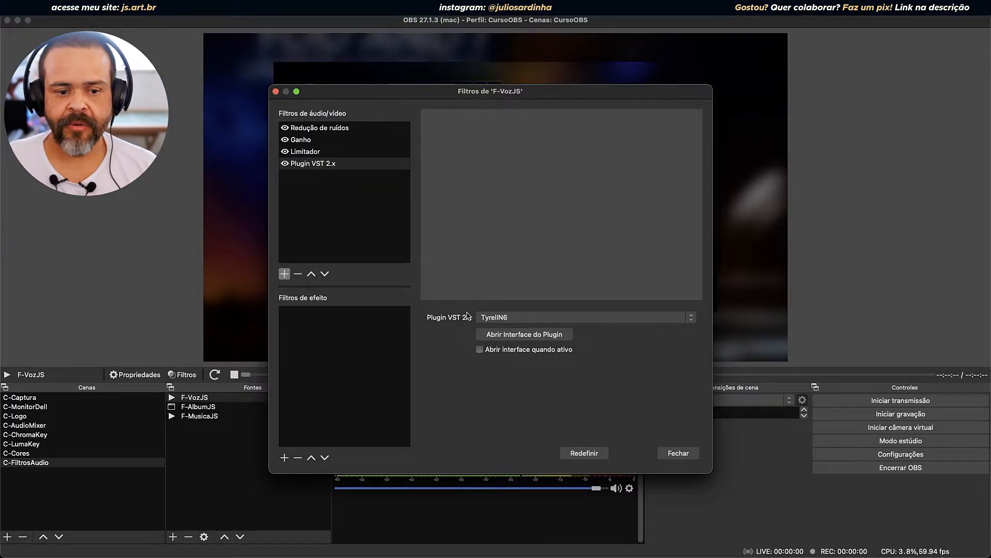
left_click(323, 164)
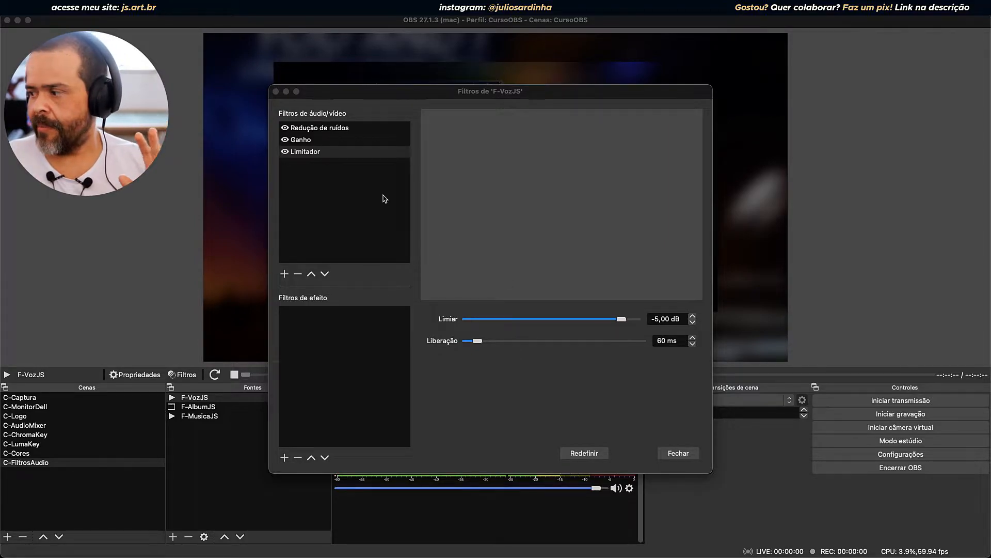
Add an Inverter Polaridade filter with its default name to F-VozJS for demonstration, and remove it again.
left_click(284, 274)
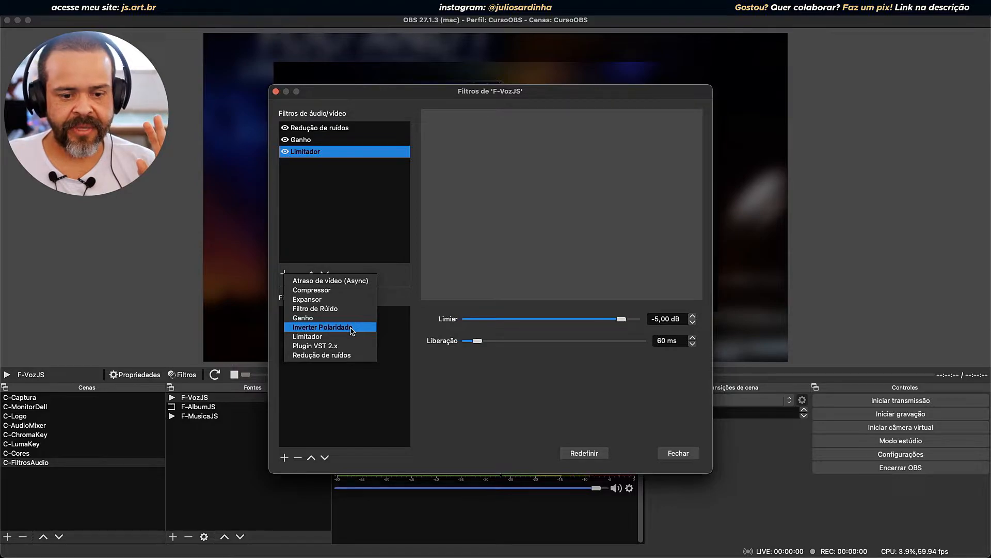
left_click(350, 328)
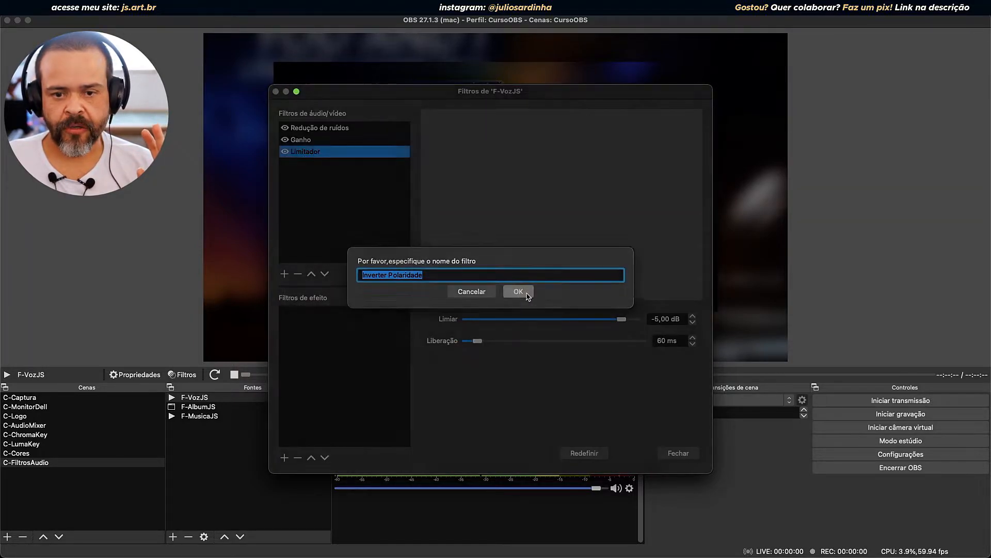
left_click(515, 290)
left_click_drag(551, 93, 560, 321)
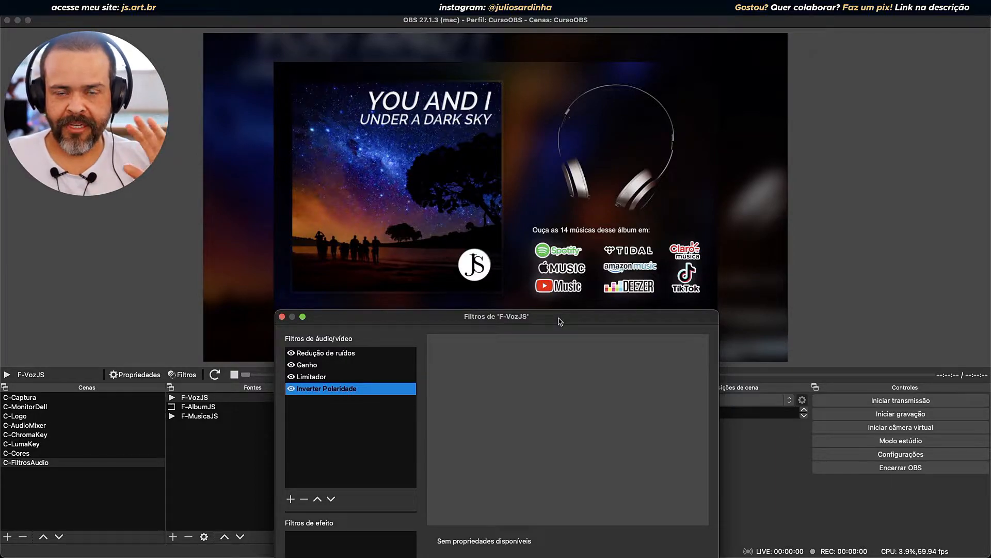
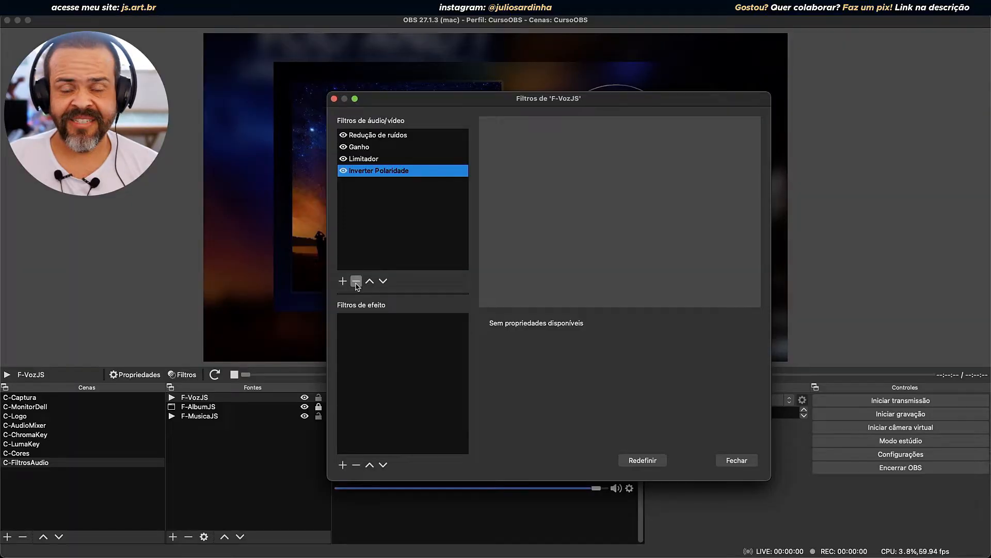
left_click(356, 282)
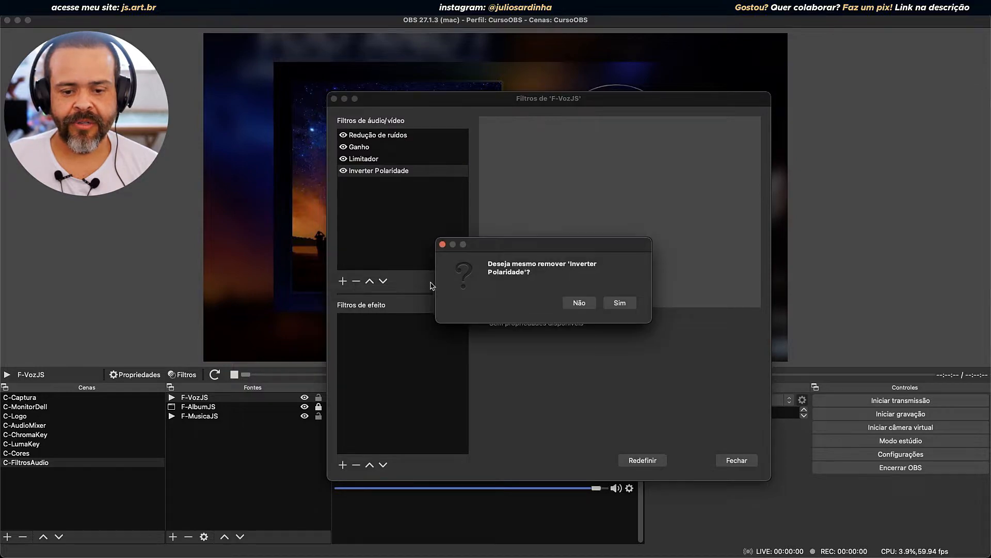
left_click(620, 303)
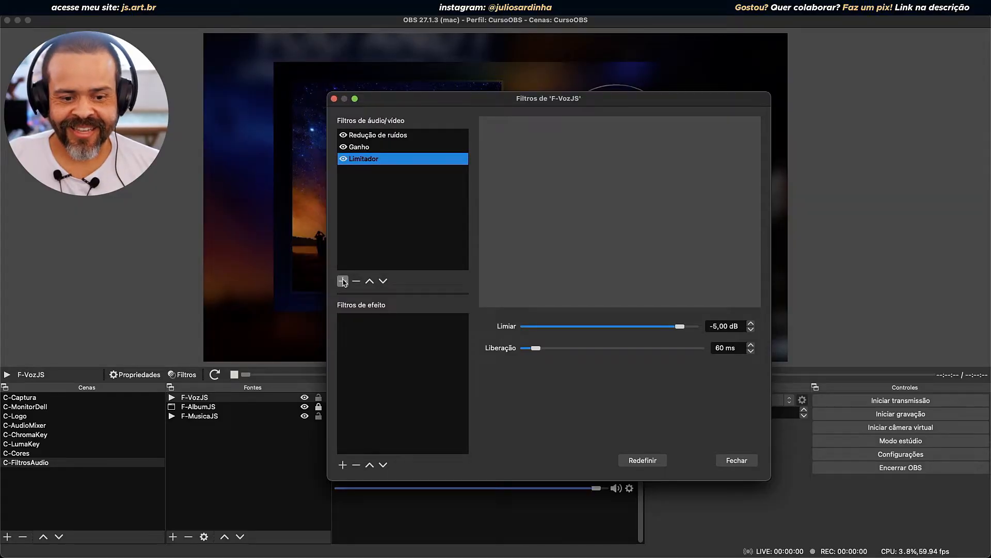
Add a Filtro de Rúido filter with its default name to the F-VozJS audio filters.
left_click(343, 282)
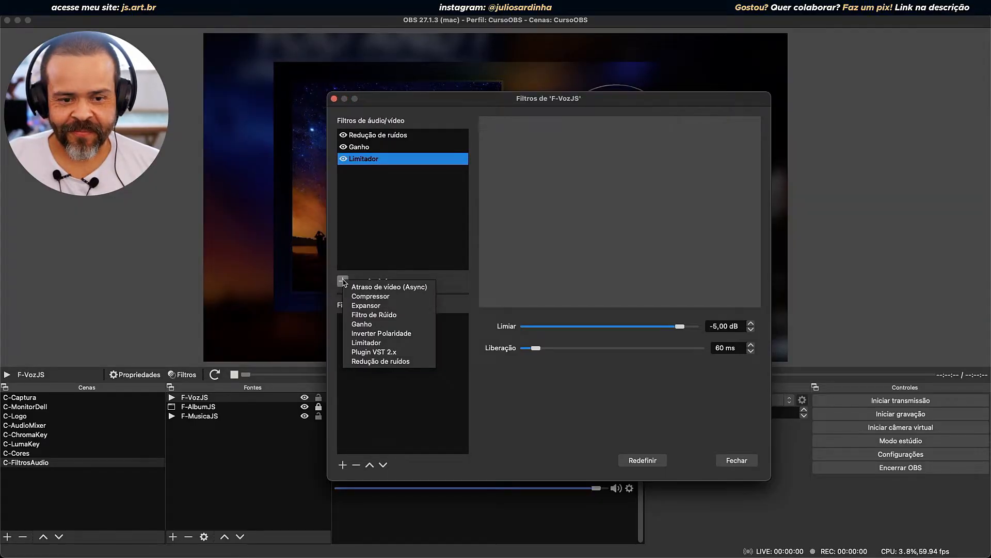
left_click(382, 205)
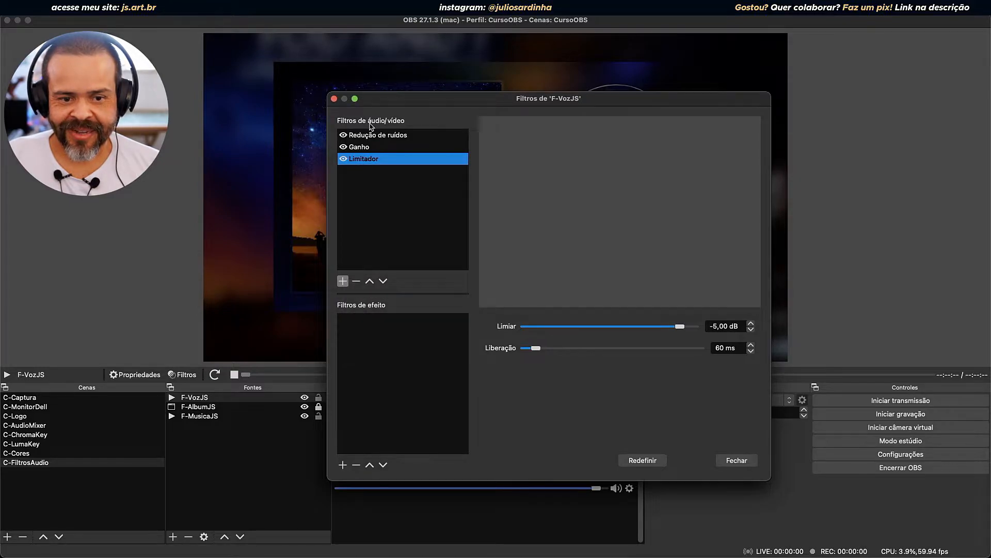
scroll(369, 128, "up", 5)
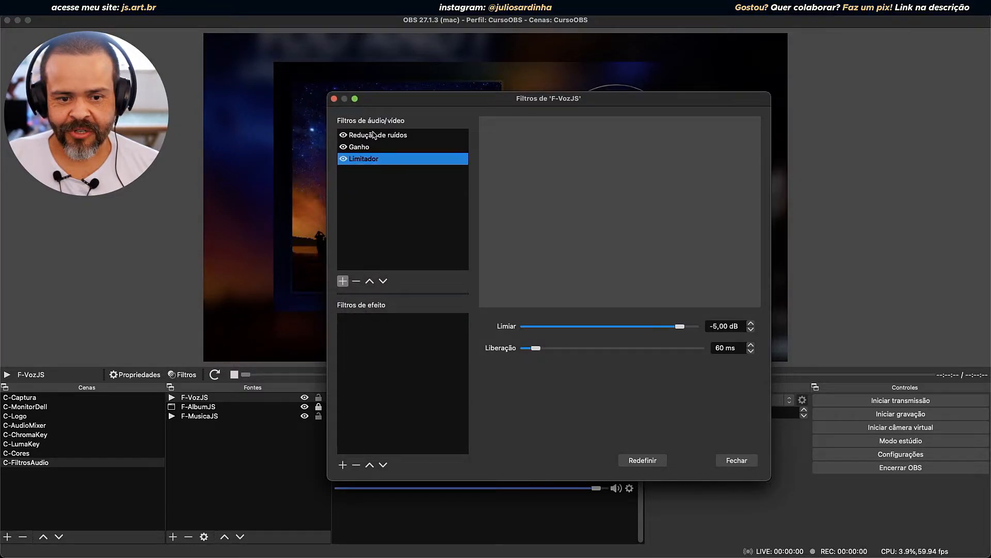
left_click(342, 280)
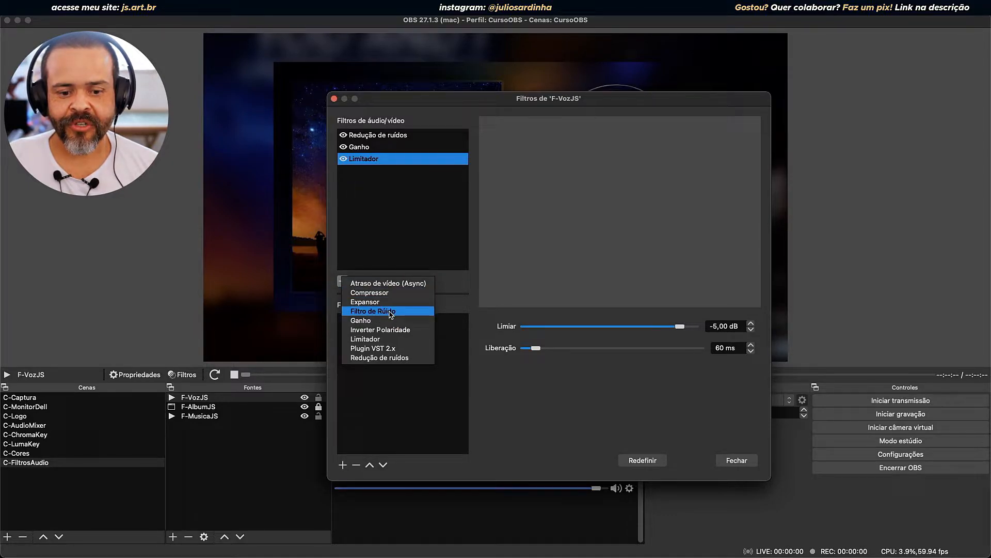
scroll(389, 311, "up", 3)
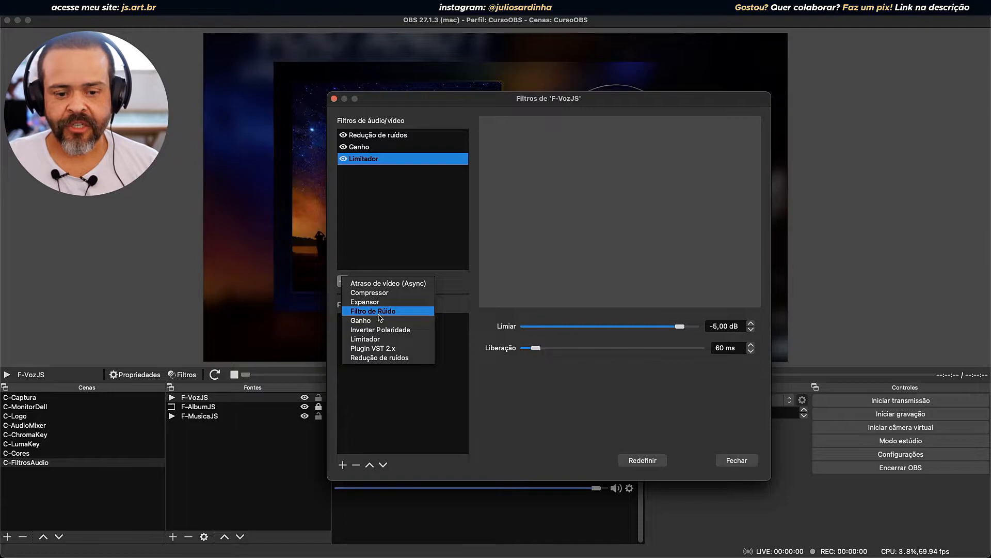
left_click(379, 312)
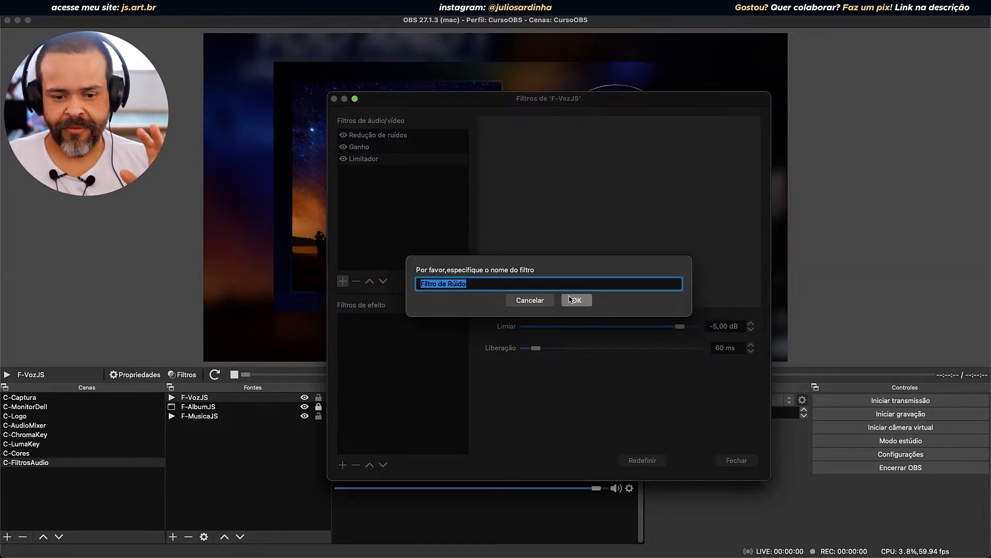
left_click(572, 300)
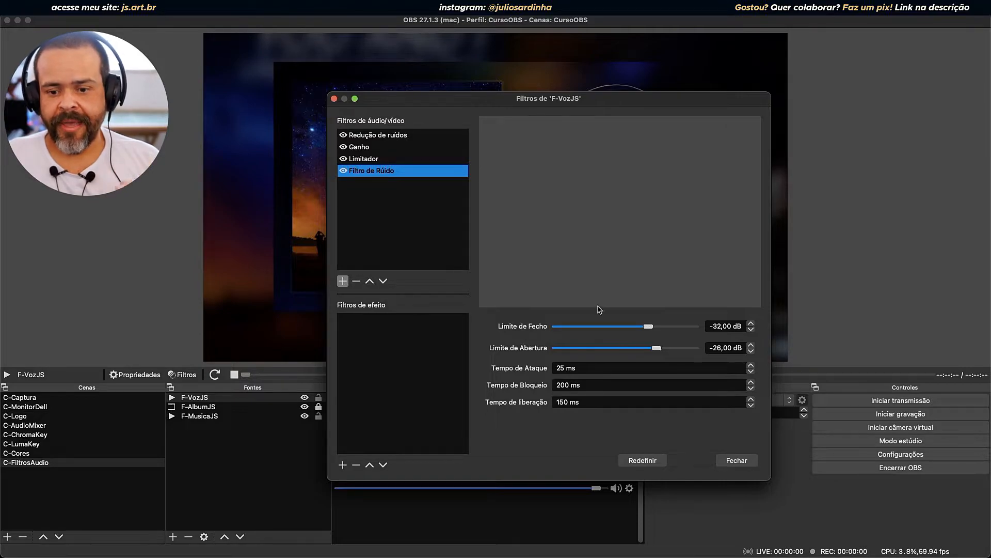
Move the filter window clear of the audio mixer and examine the Filtro de Rúido threshold and timing settings.
left_click_drag(624, 99, 605, 46)
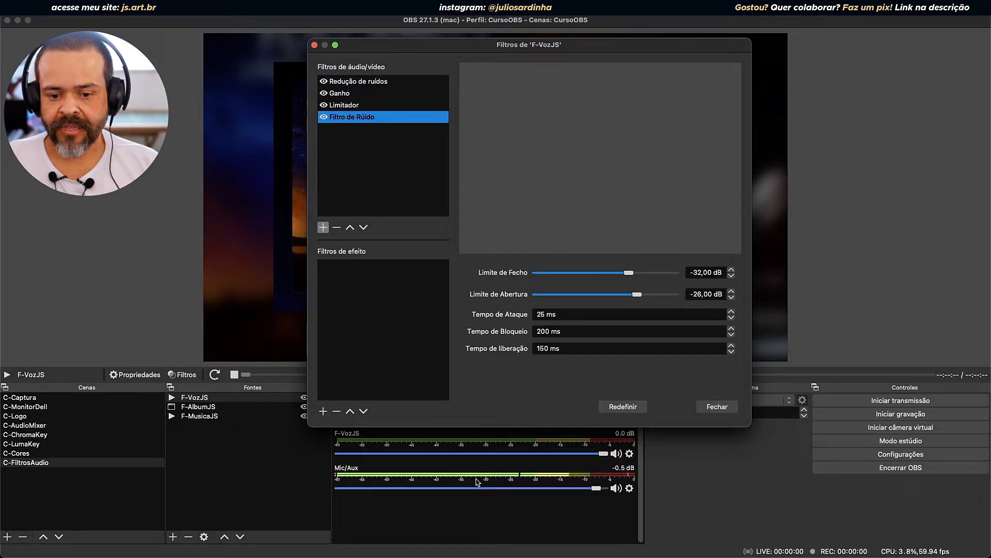
left_click_drag(561, 314, 529, 312)
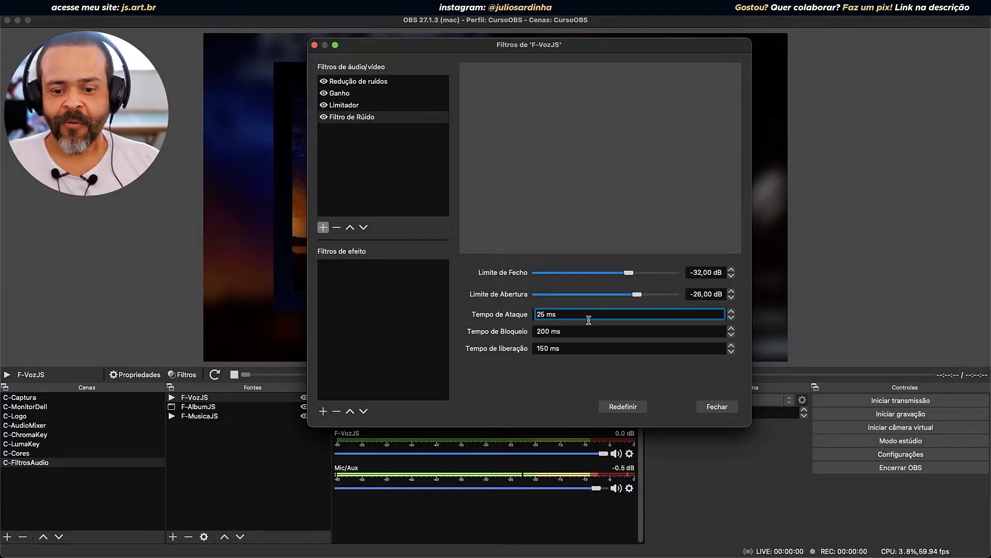
left_click_drag(563, 316, 500, 315)
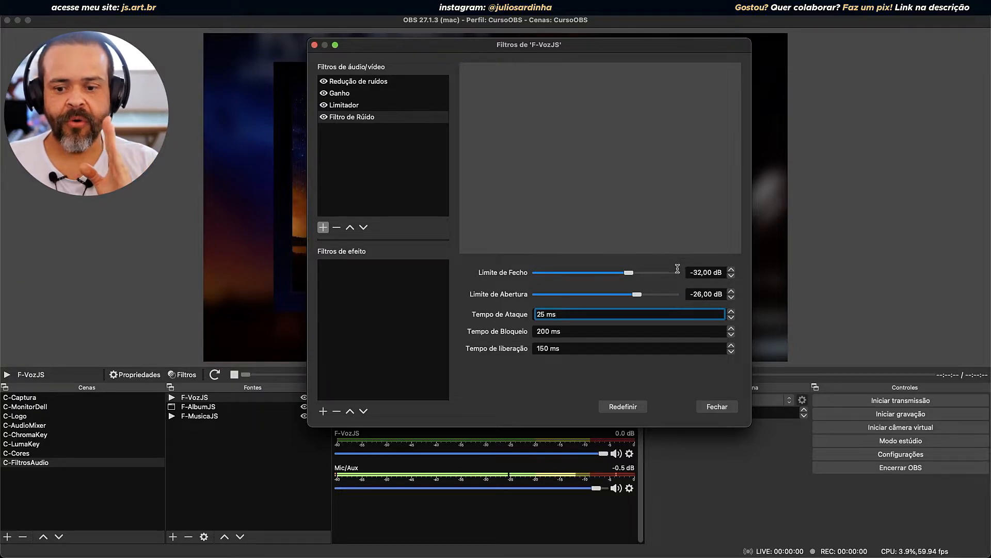
left_click_drag(728, 272, 650, 265)
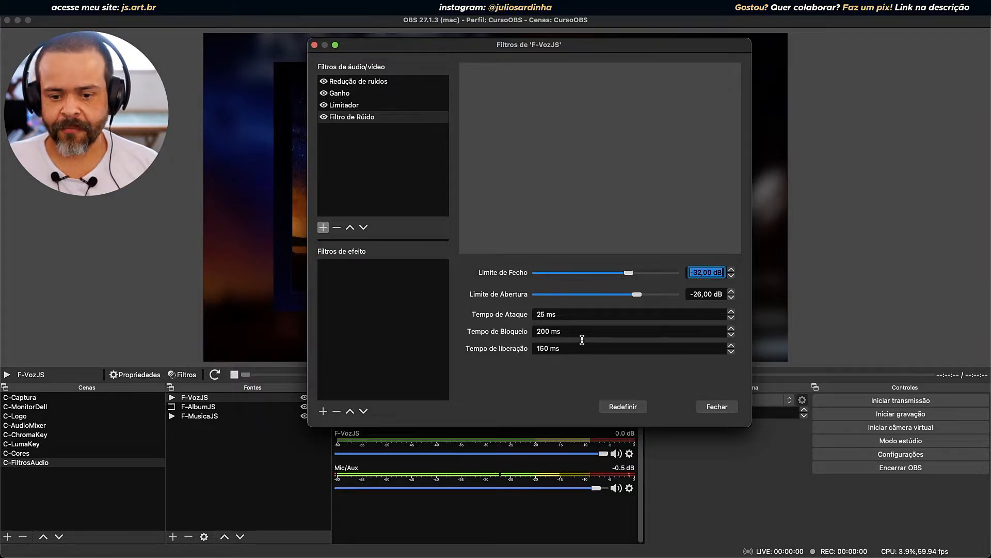
left_click_drag(571, 331, 523, 329)
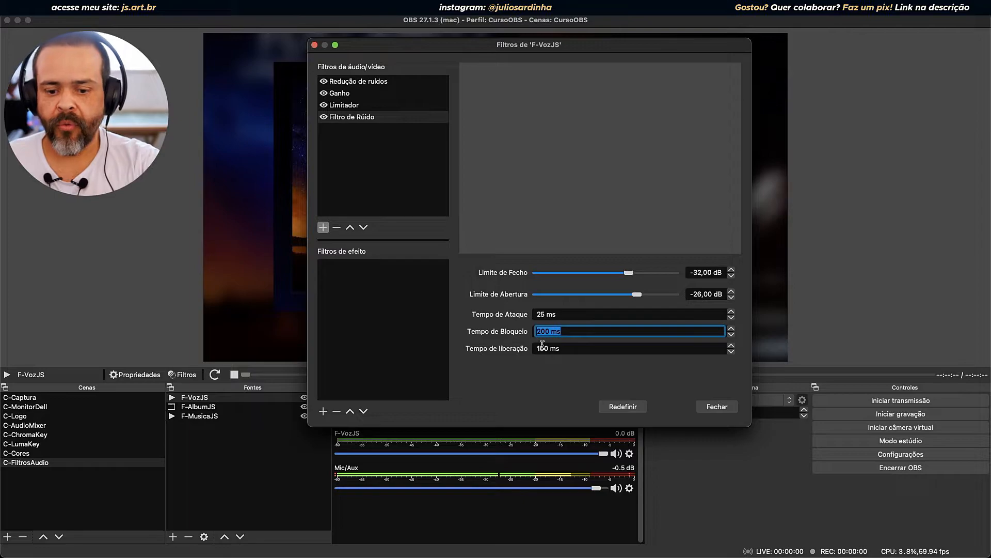
key("Tab")
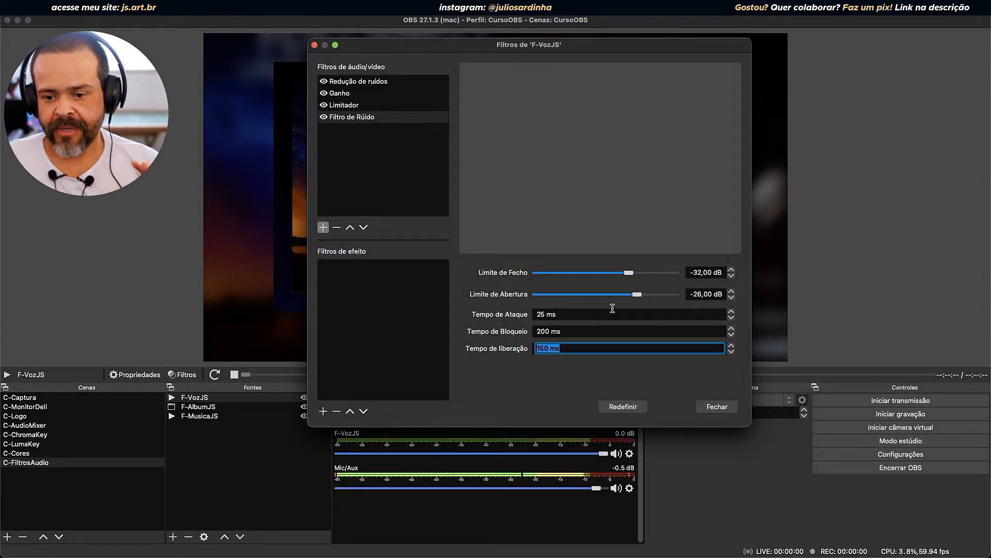
left_click_drag(720, 273, 713, 271)
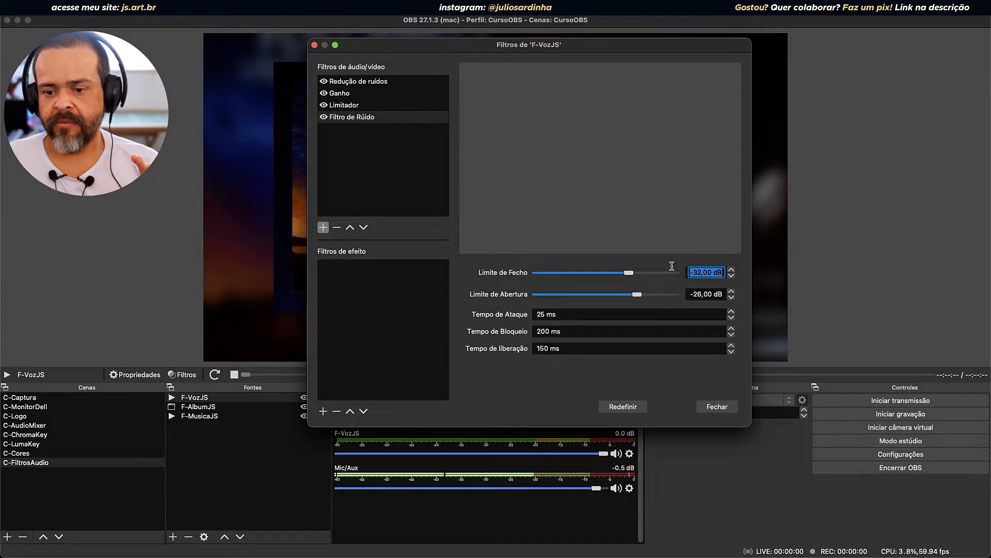
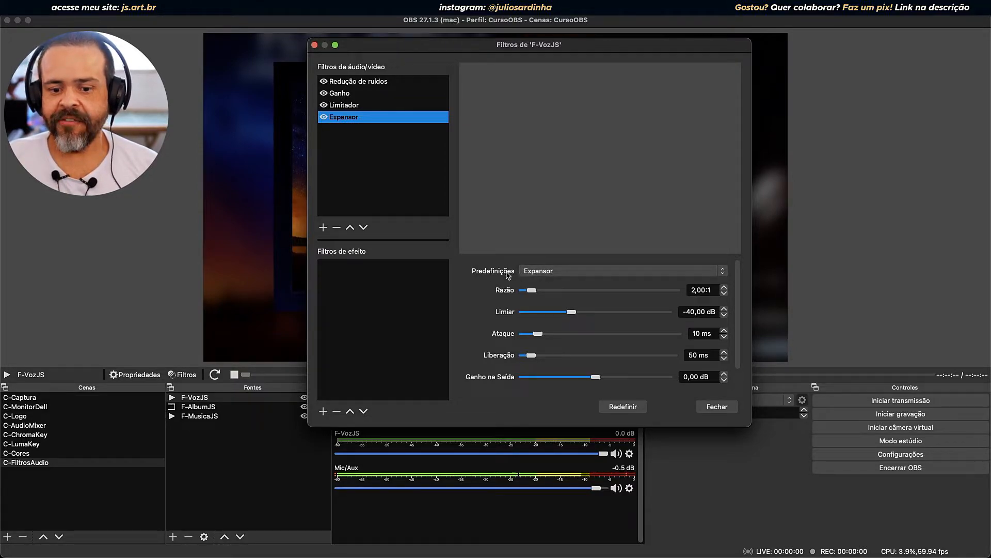
Compare the Expansor and Portão presets of the Expansor filter, checking their Razão and Liberação values, and return to the Expansor preset.
left_click(571, 272)
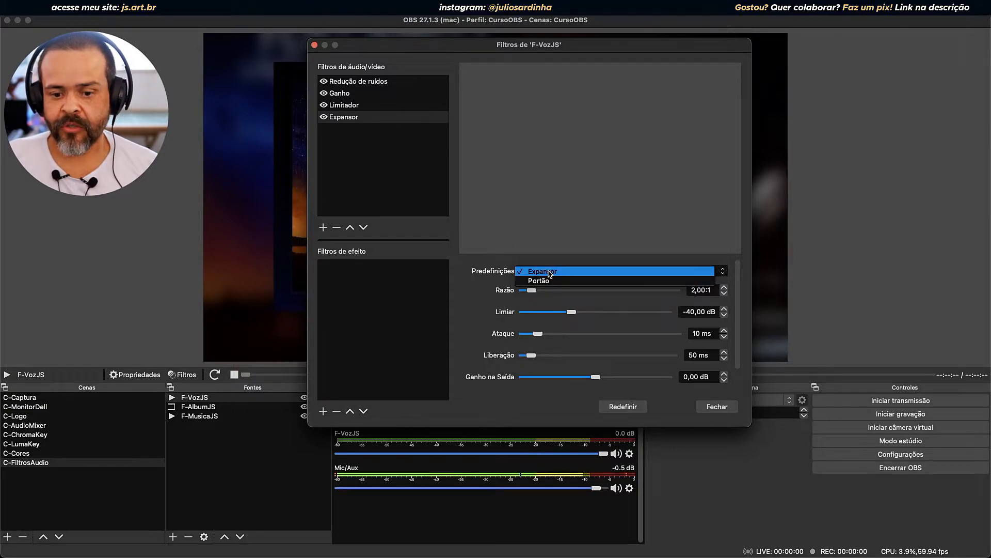
left_click(550, 272)
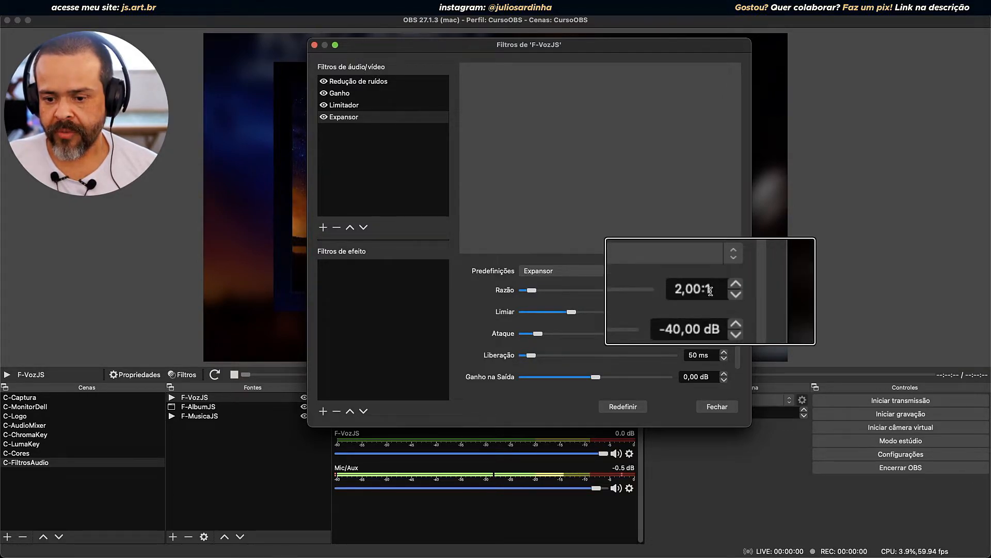
left_click(539, 271)
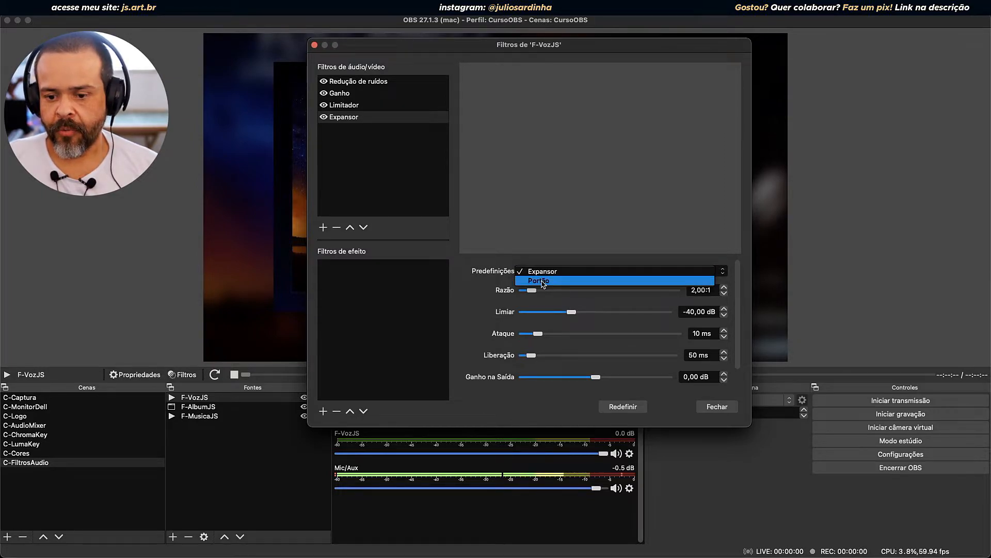
left_click(542, 281)
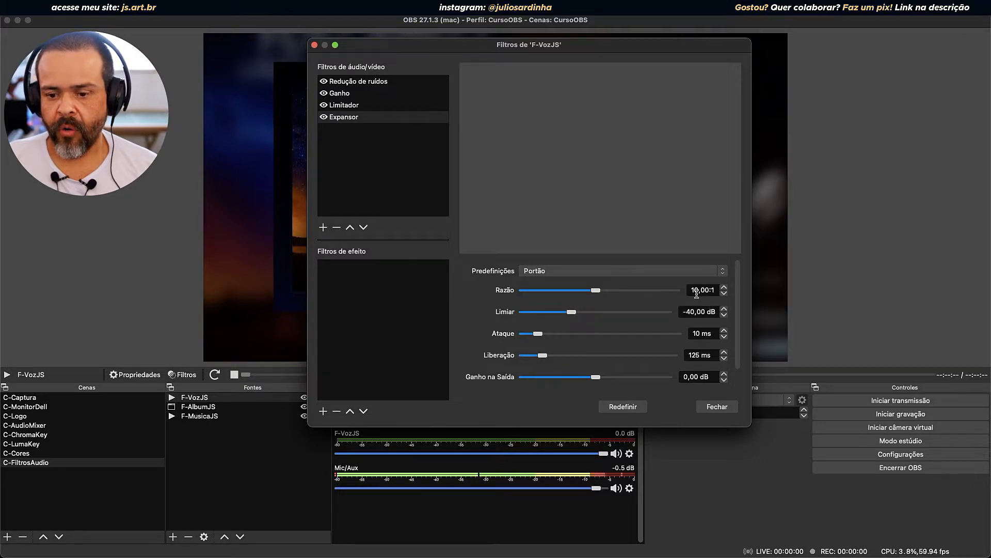
left_click(567, 275)
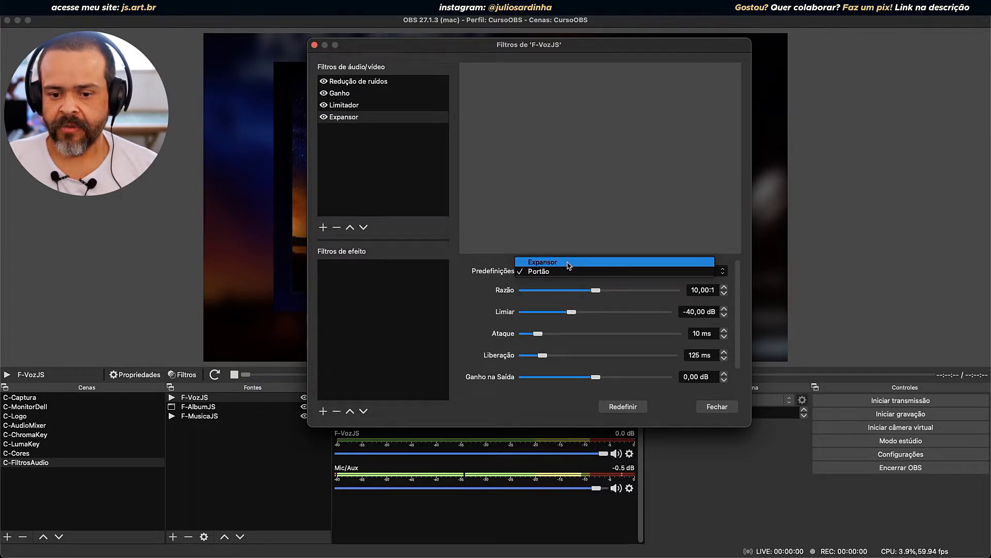
left_click(569, 263)
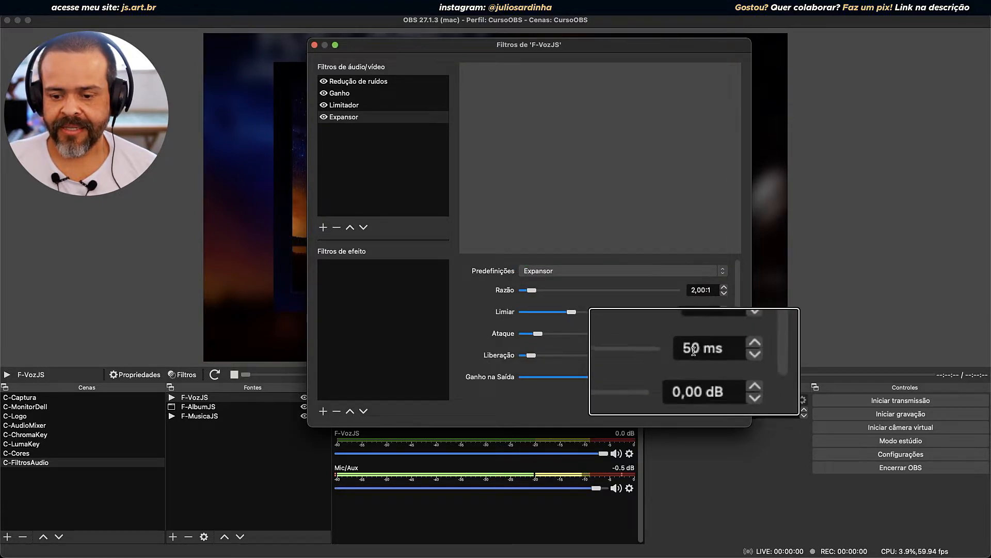
left_click(542, 271)
left_click(543, 281)
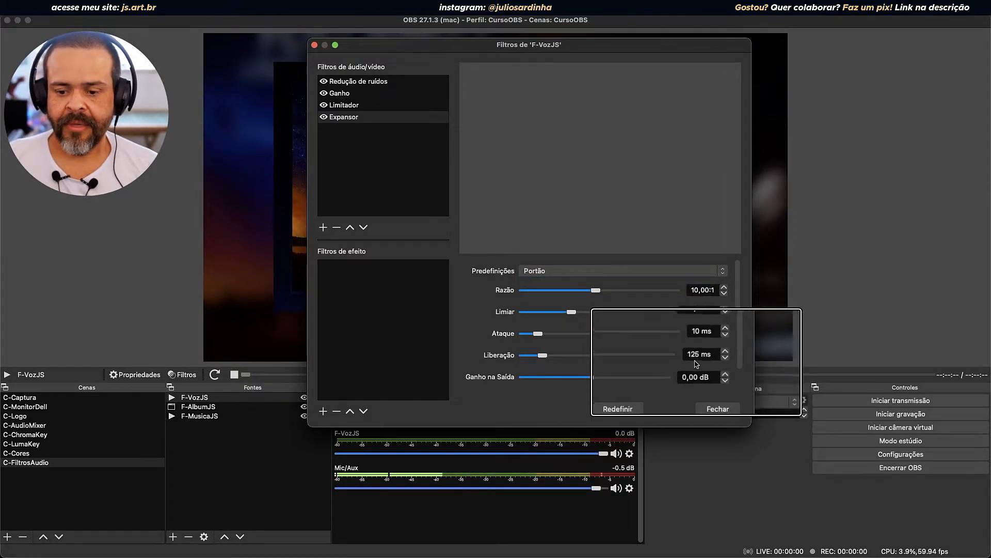
left_click(553, 271)
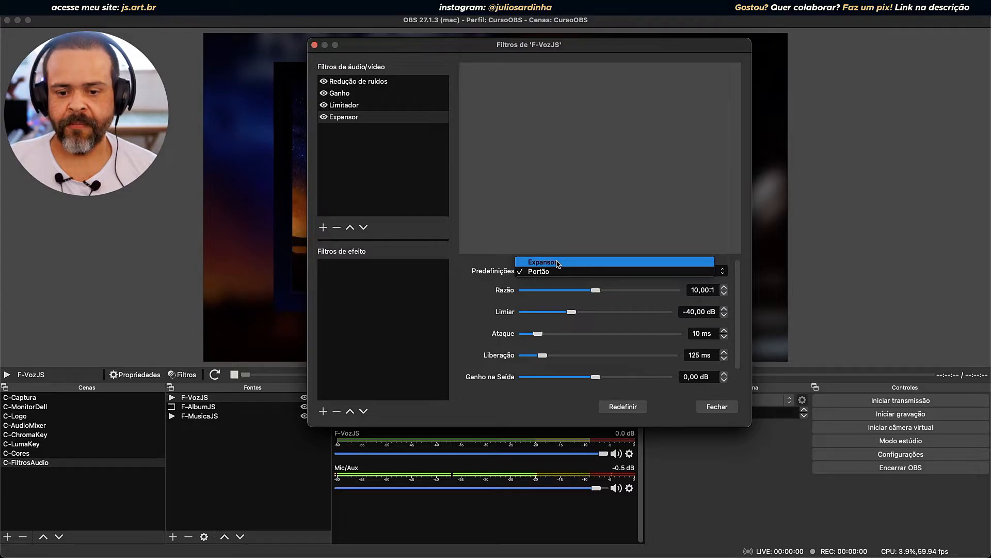
left_click(558, 263)
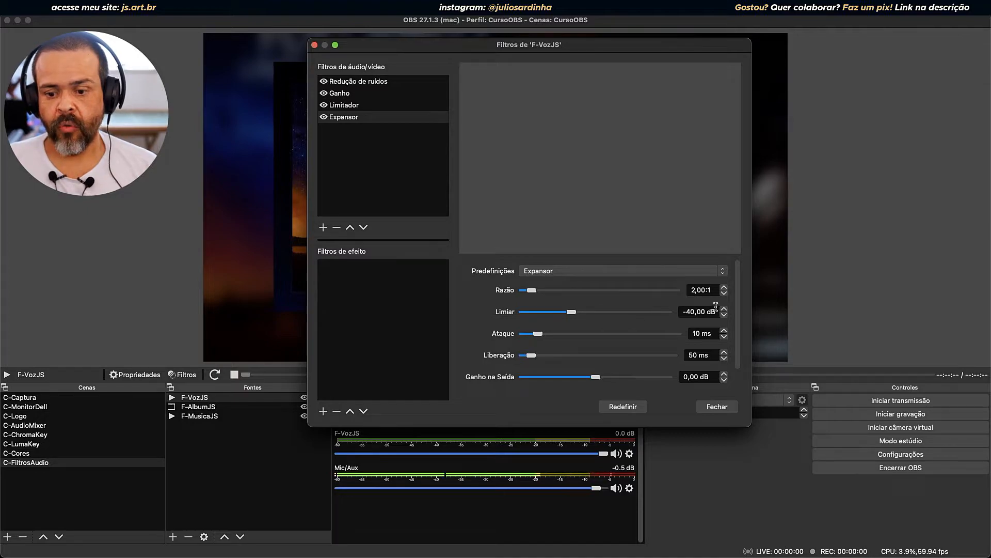
Examine the Expansor preset's Limiar and Razão values against the Mic/Aux level meter.
left_click_drag(717, 313, 682, 313)
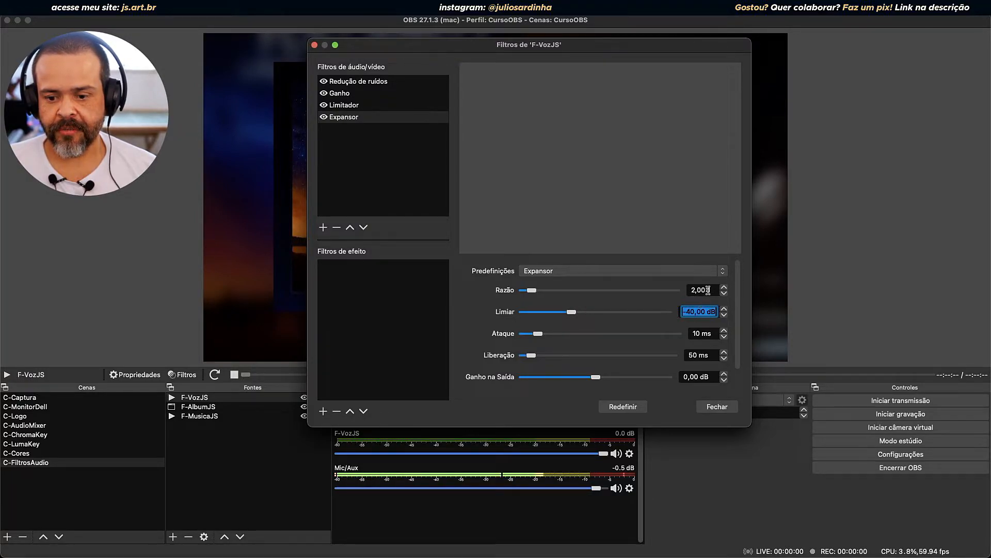
left_click_drag(713, 289, 678, 291)
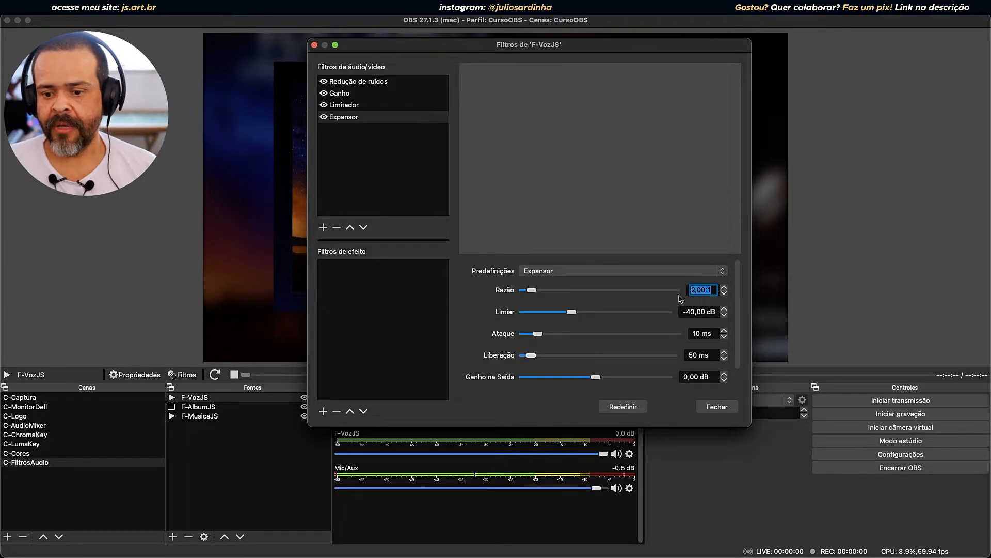
left_click(712, 290)
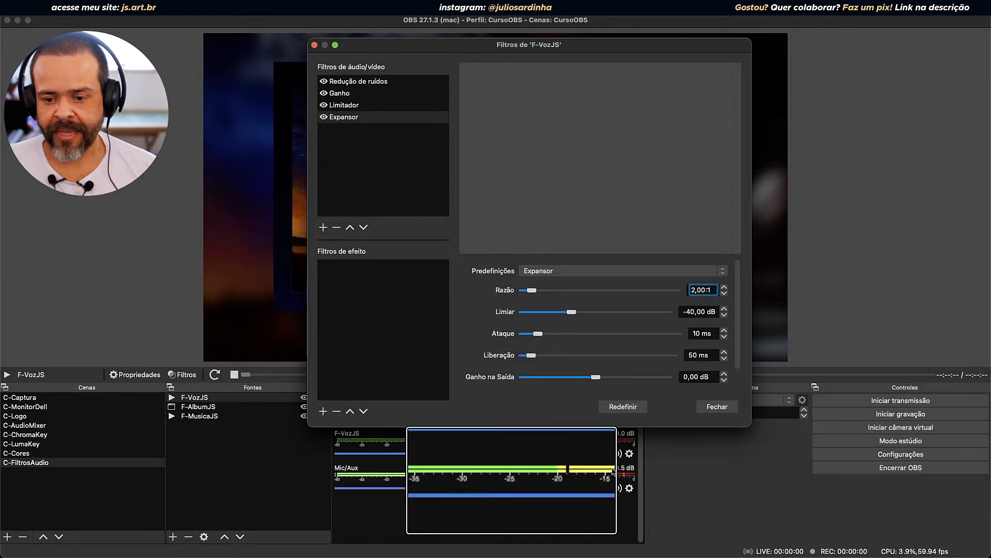
left_click(710, 315)
scroll(710, 319, "up", 2)
scroll(710, 316, "down", 2)
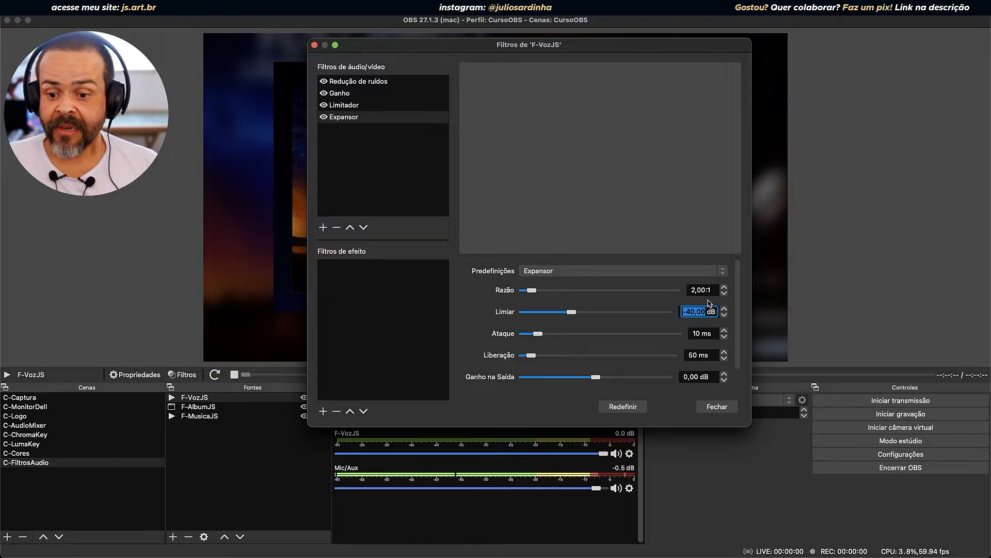
Apply the Portão preset to the Expansor filter.
left_click(671, 270)
left_click(560, 284)
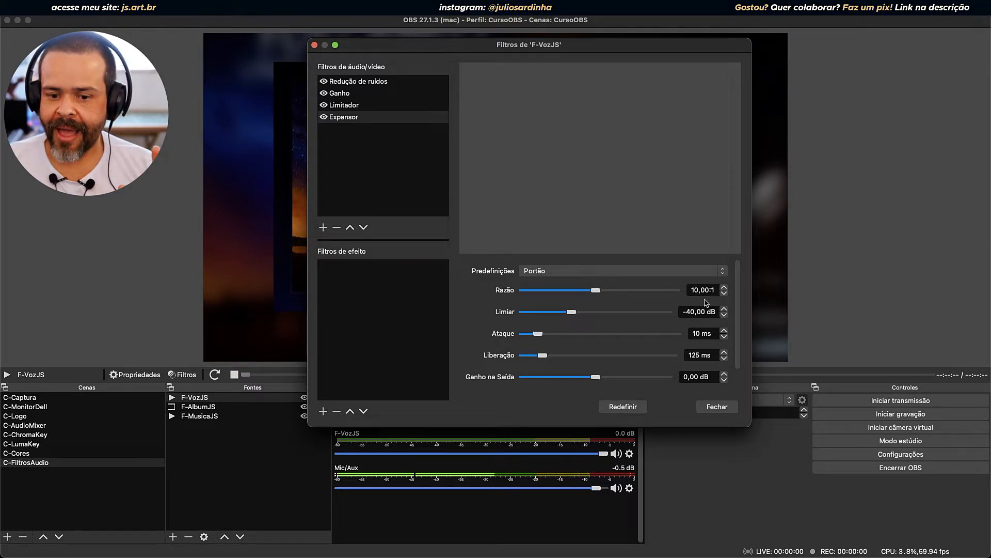
left_click(584, 271)
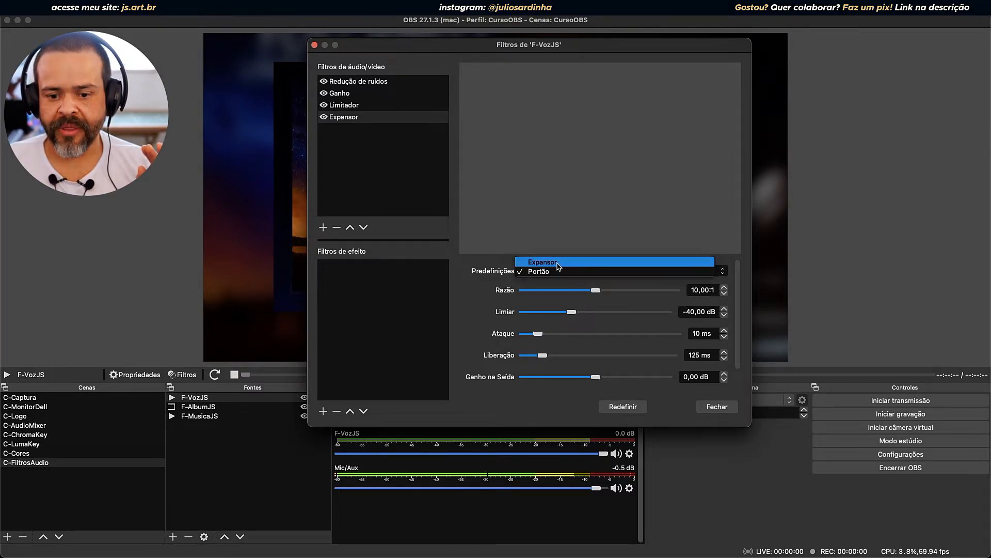
left_click(446, 296)
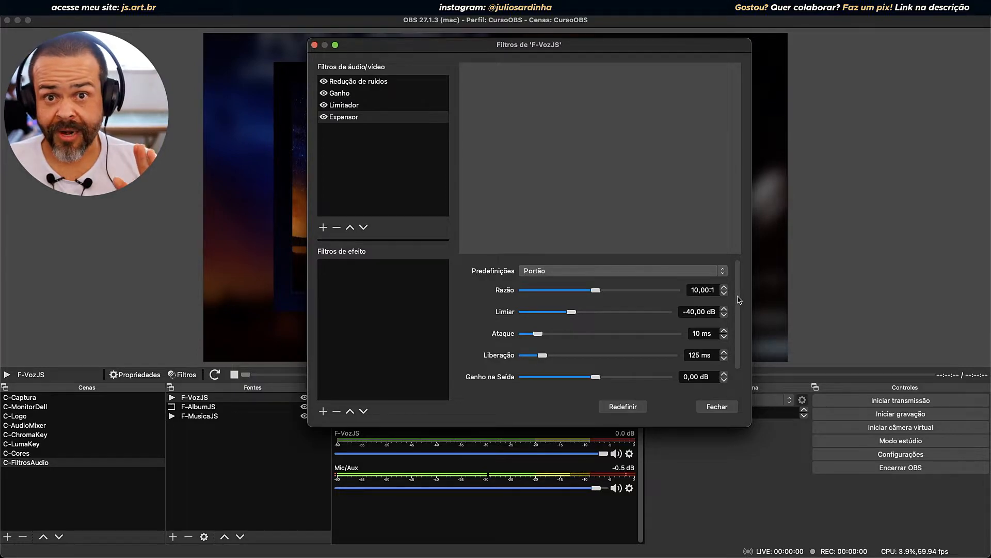
Review the remaining Expansor filter settings and lower Ganho na Saída to -4,80 dB.
left_click_drag(740, 301, 740, 322)
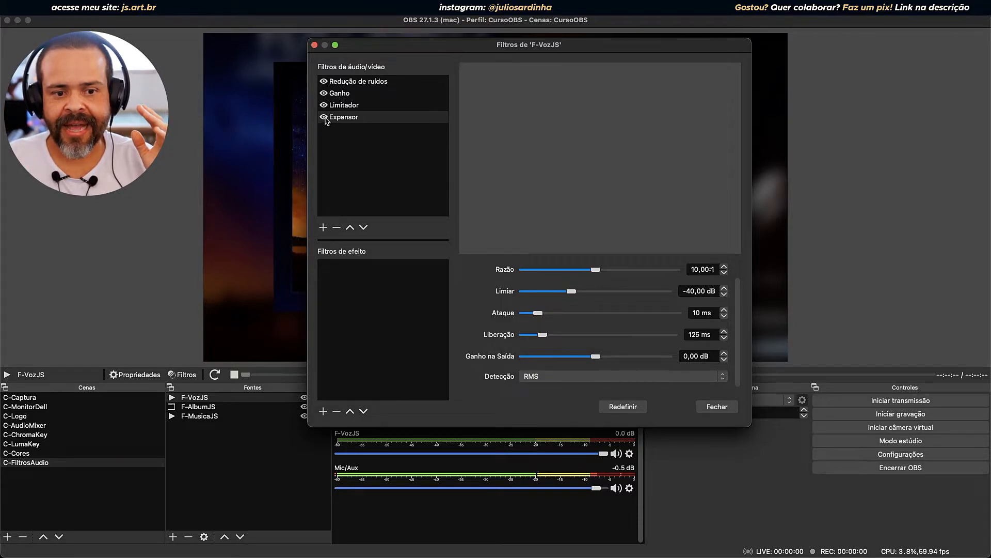
left_click(325, 121)
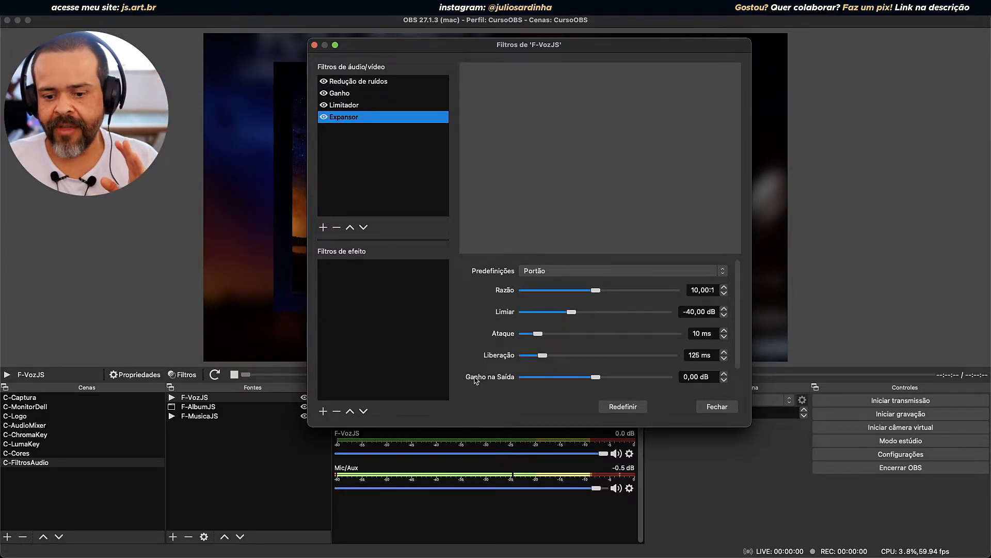
left_click_drag(742, 335, 742, 377)
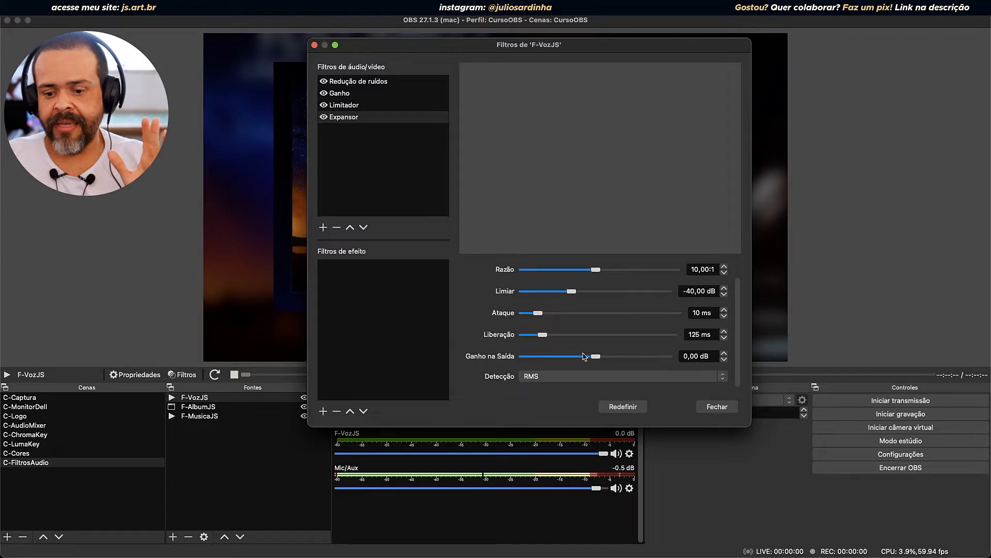
mouse_move(597, 359)
left_mouse_down()
mouse_move(605, 362)
mouse_move(567, 364)
mouse_move(585, 364)
left_mouse_up()
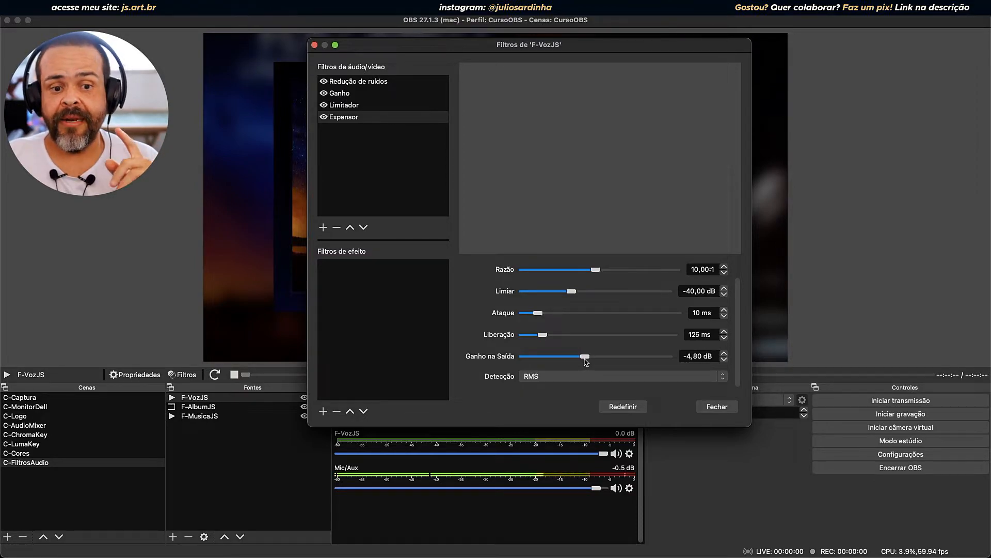
Move the Limitador filter below Expansor in the audio filter order.
left_click(355, 106)
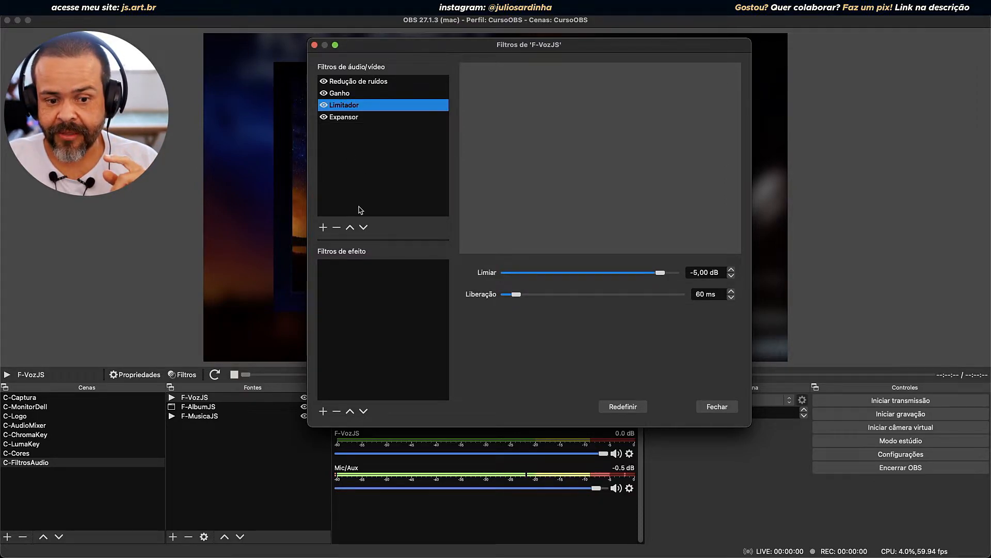
left_click(364, 227)
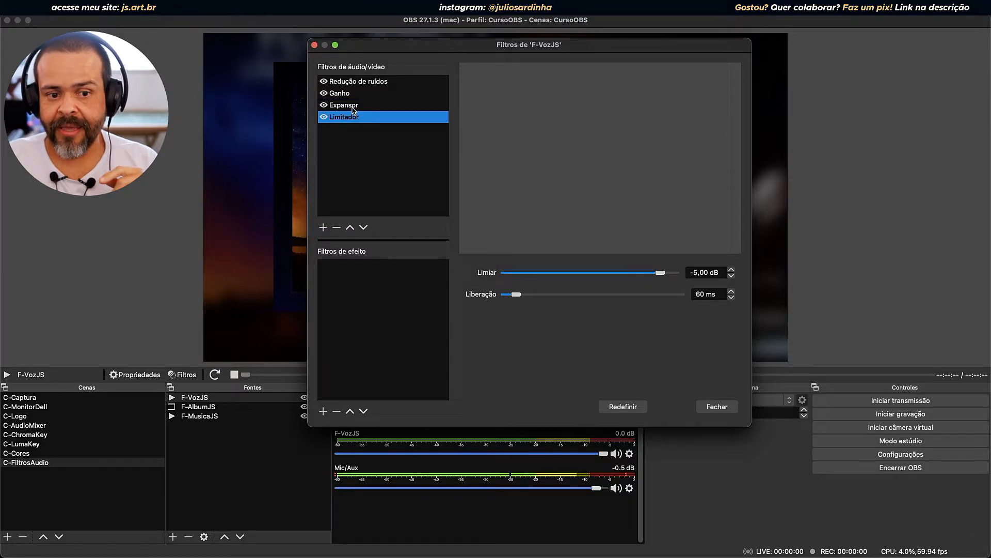
Raise the Expansor filter's Ganho na Saída to 10,10 dB and further to 24,40 dB.
left_click(354, 106)
left_click_drag(585, 377, 619, 382)
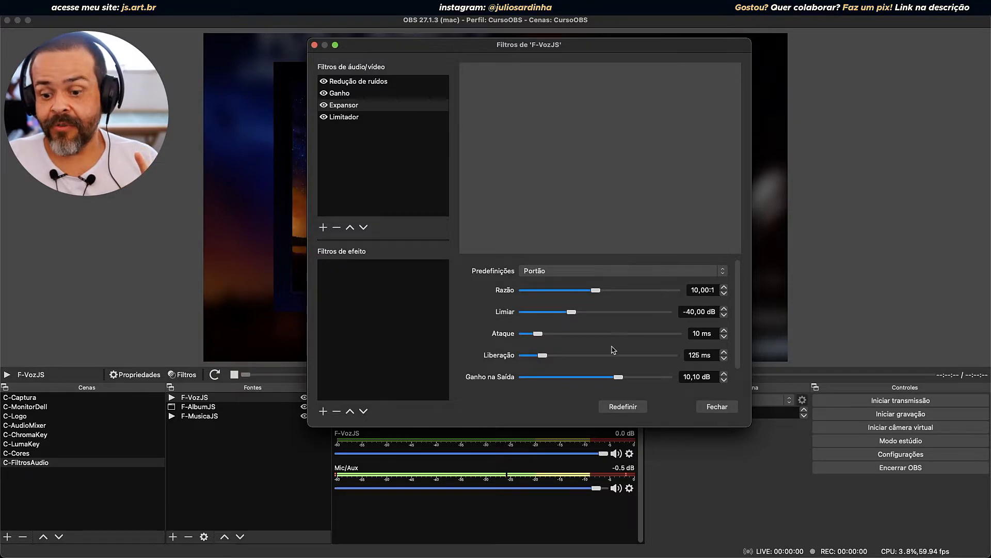
left_click_drag(622, 380, 652, 380)
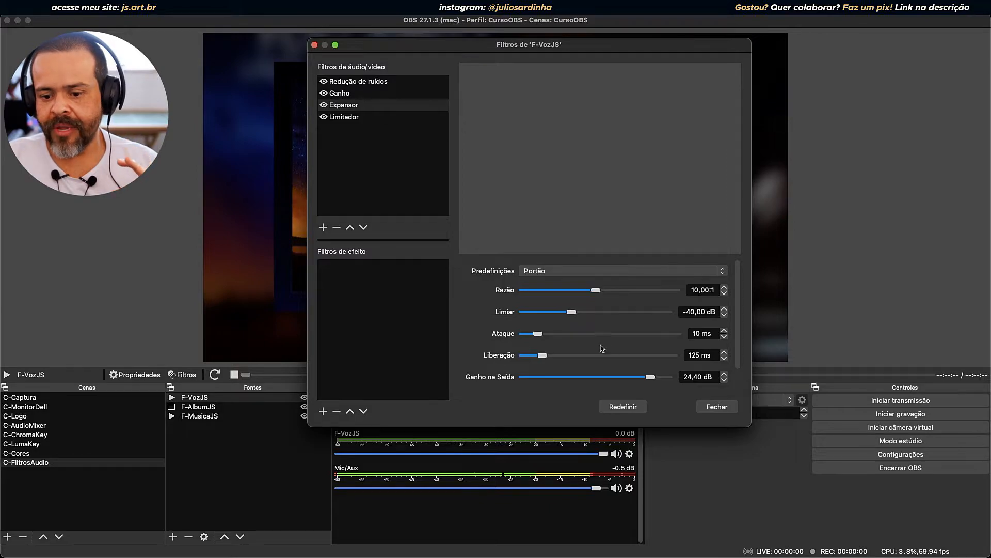
Set the Expansor filter's Ganho na Saída to 0 dB, reset the filter's settings, and bring its Detecção option into view.
left_click(715, 378)
type("0")
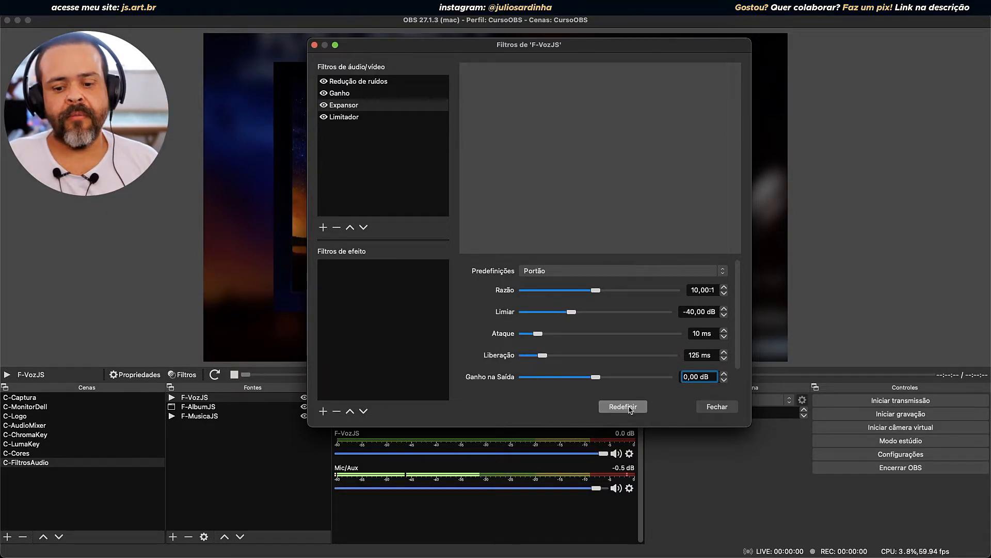
left_click(631, 406)
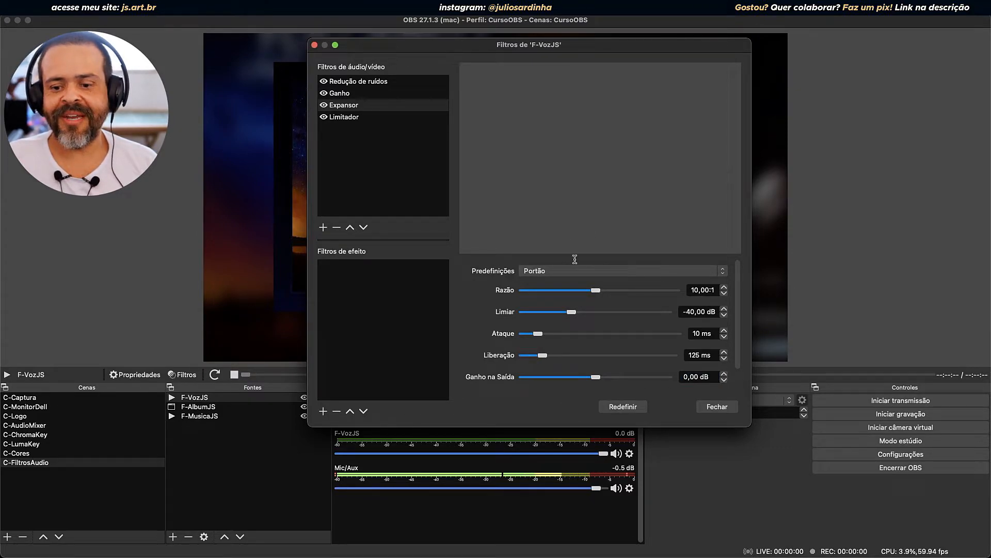
scroll(736, 303, "down", 2)
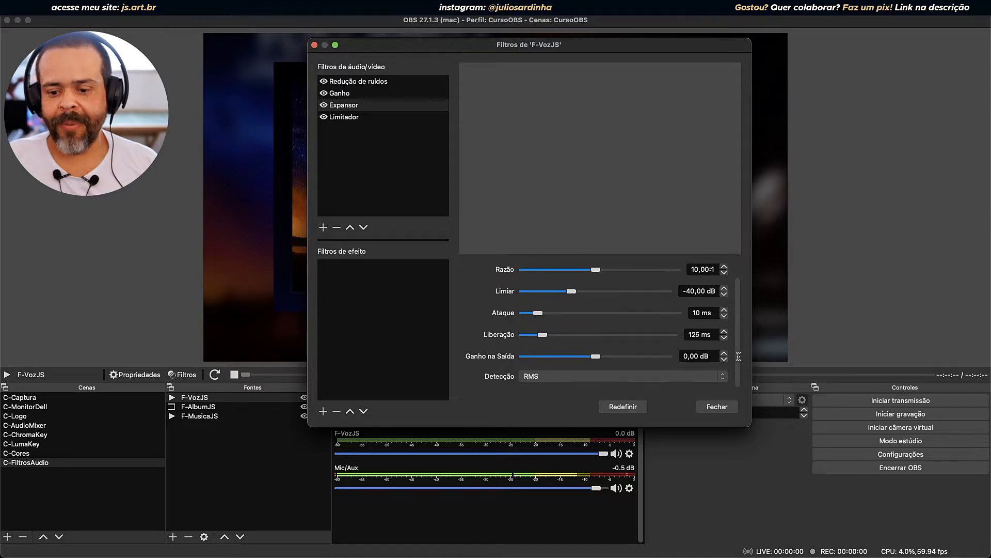
Examine the RMS and Pico choices of the Expansor filter's Detecção option.
scroll(737, 277, "up", 2)
scroll(737, 277, "down", 2)
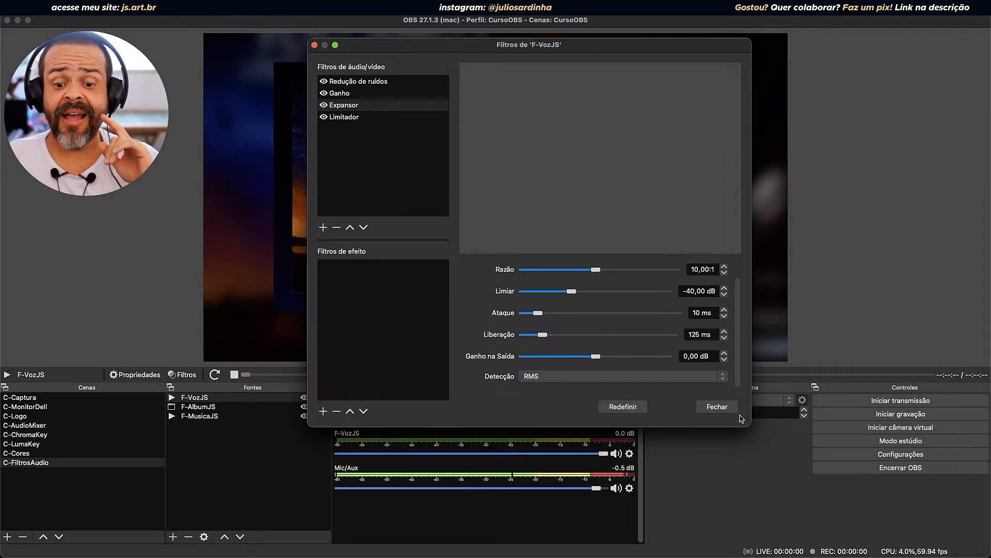
scroll(731, 290, "up", 2)
scroll(739, 301, "down", 2)
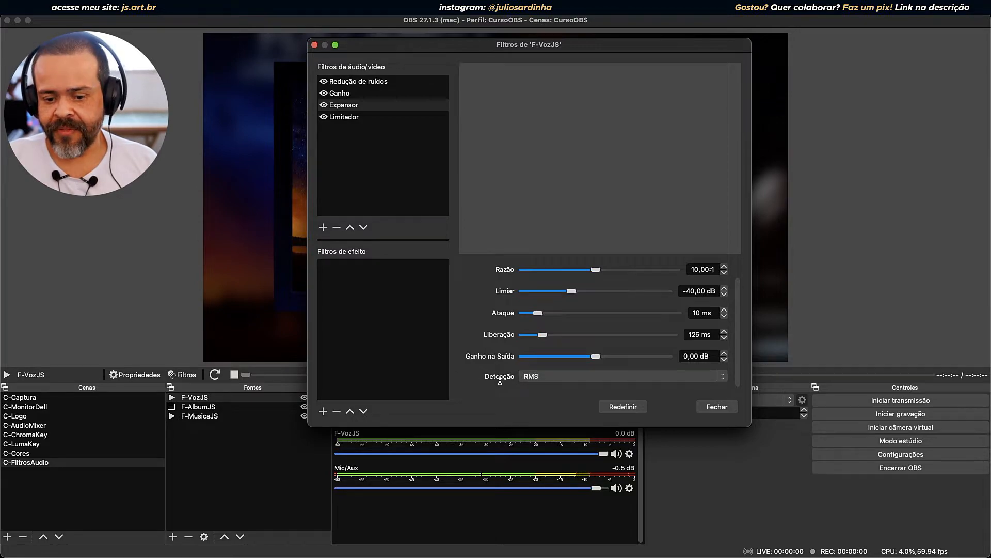
left_click(541, 377)
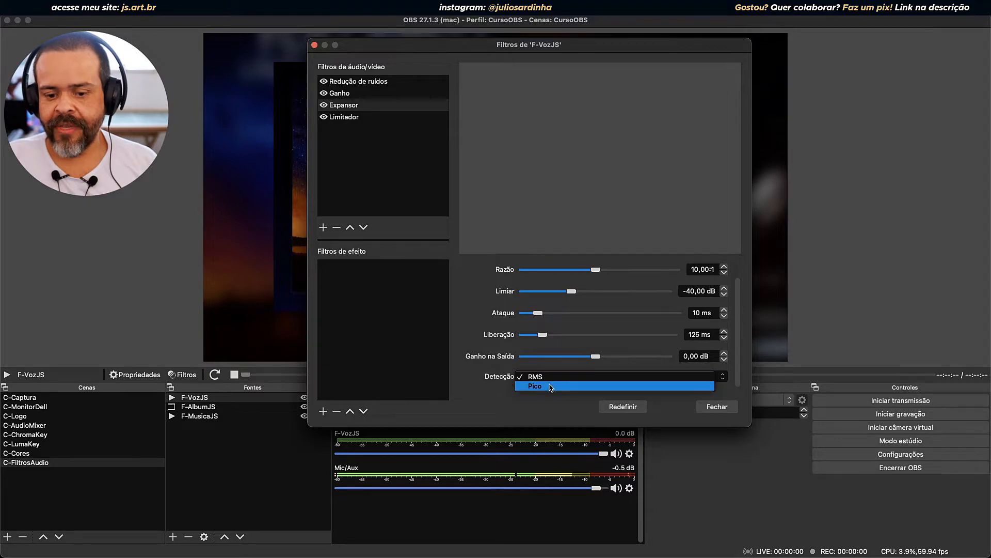
left_click(559, 377)
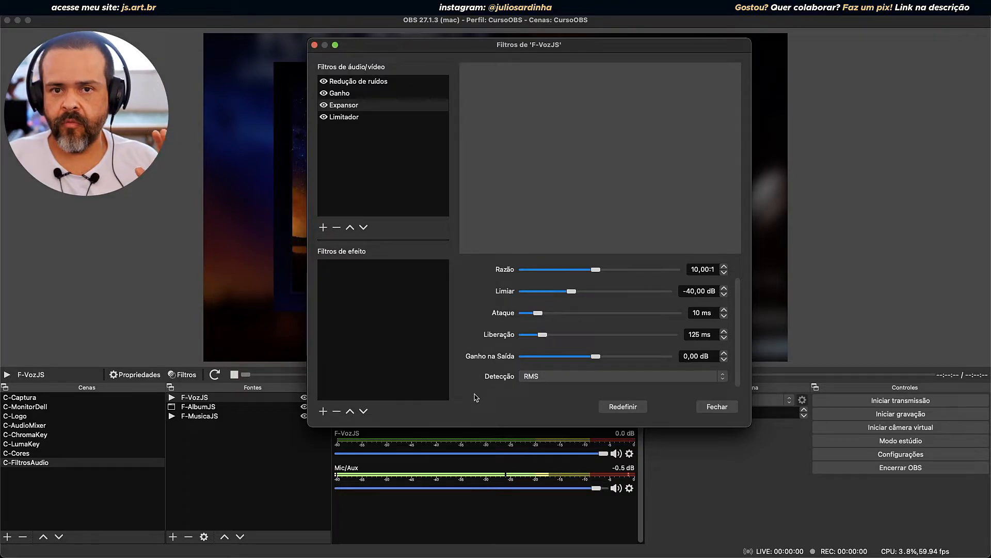
left_click(533, 374)
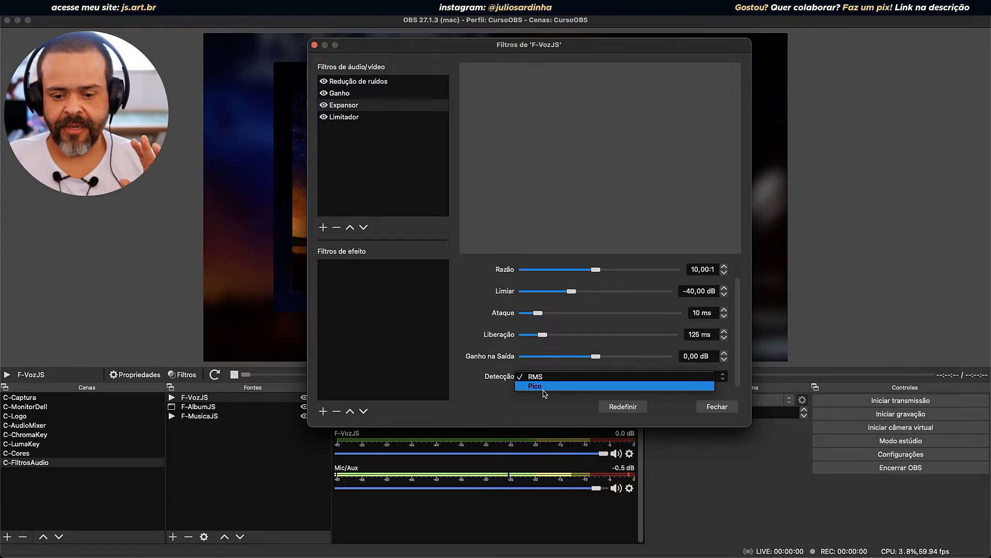
left_click(543, 390)
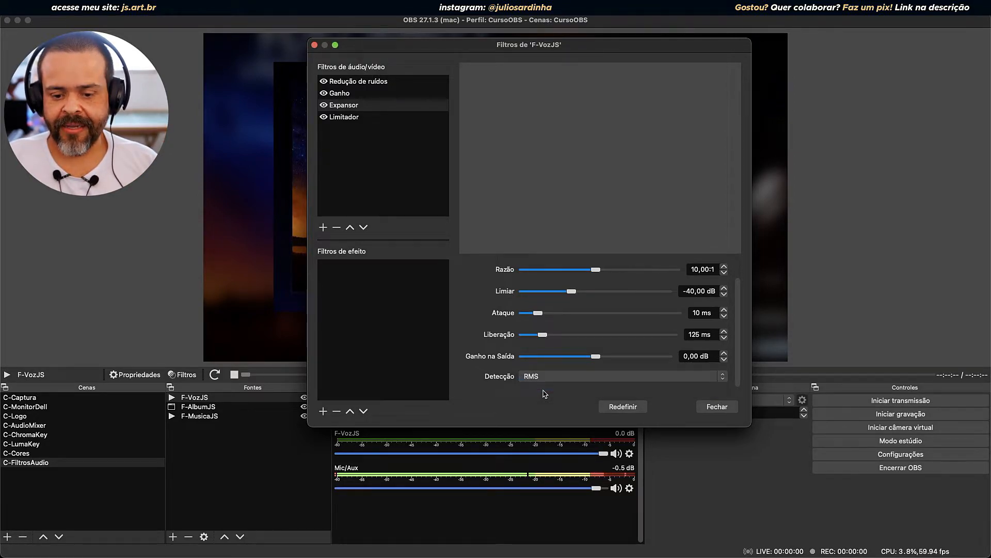
Switch the Expansor filter's Detecção to Pico and return it to RMS.
left_click(542, 378)
left_click(537, 386)
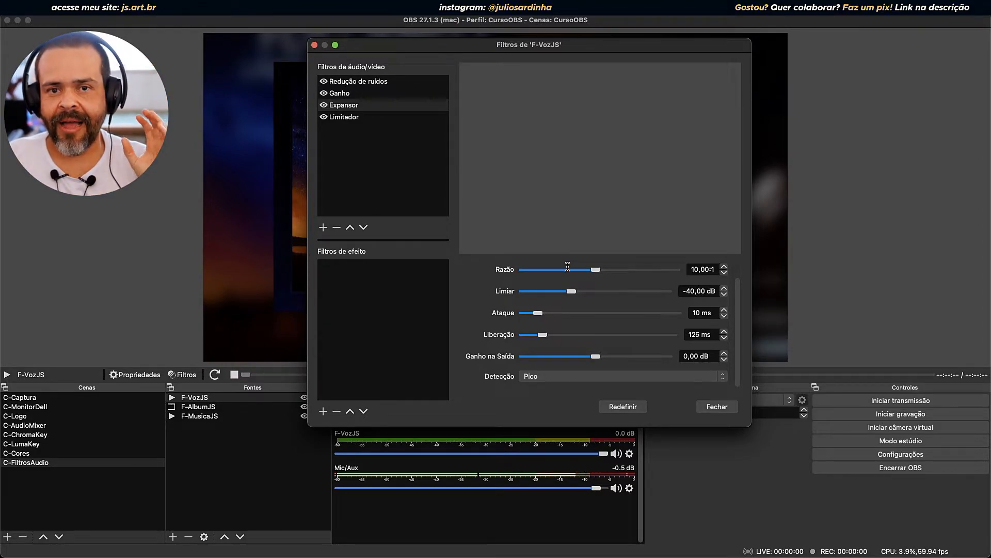
left_click(549, 377)
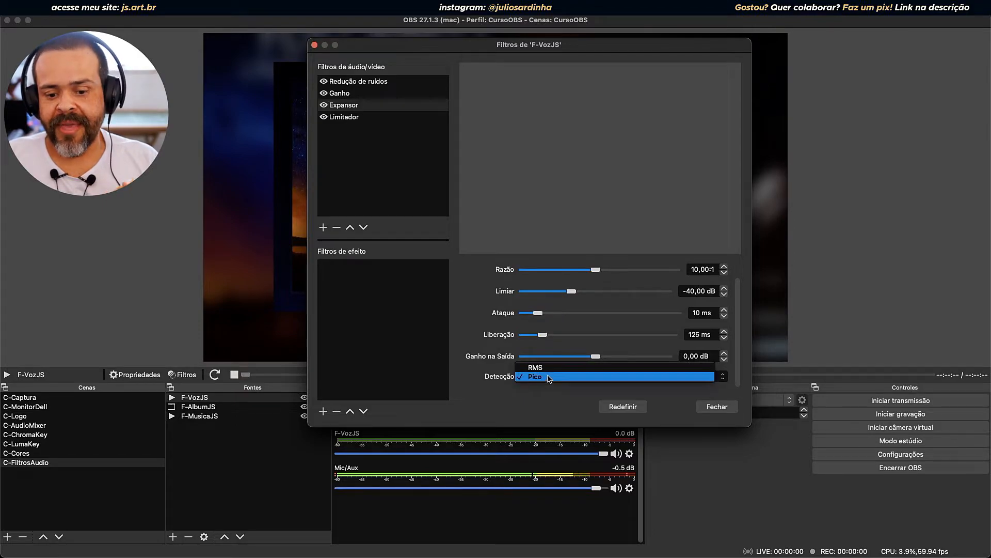
left_click(548, 367)
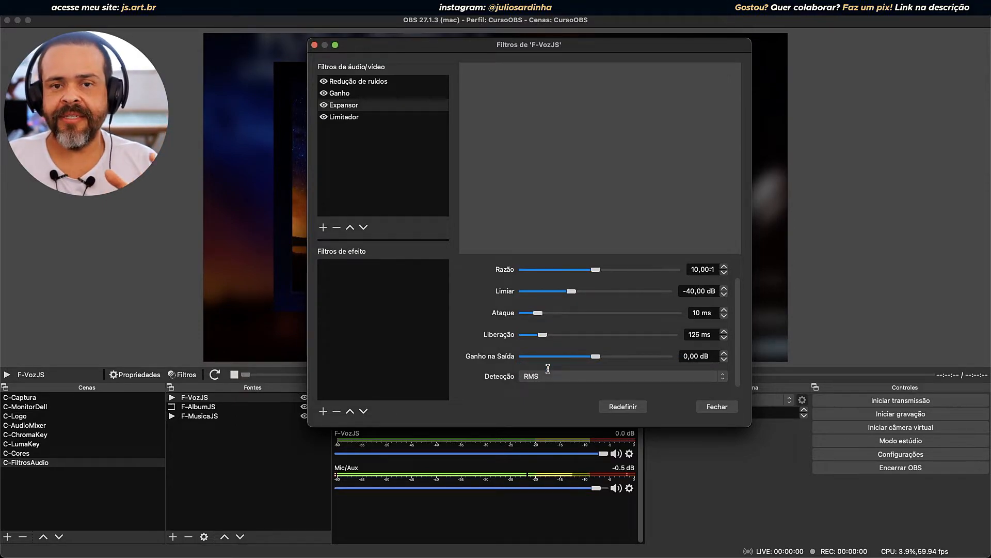
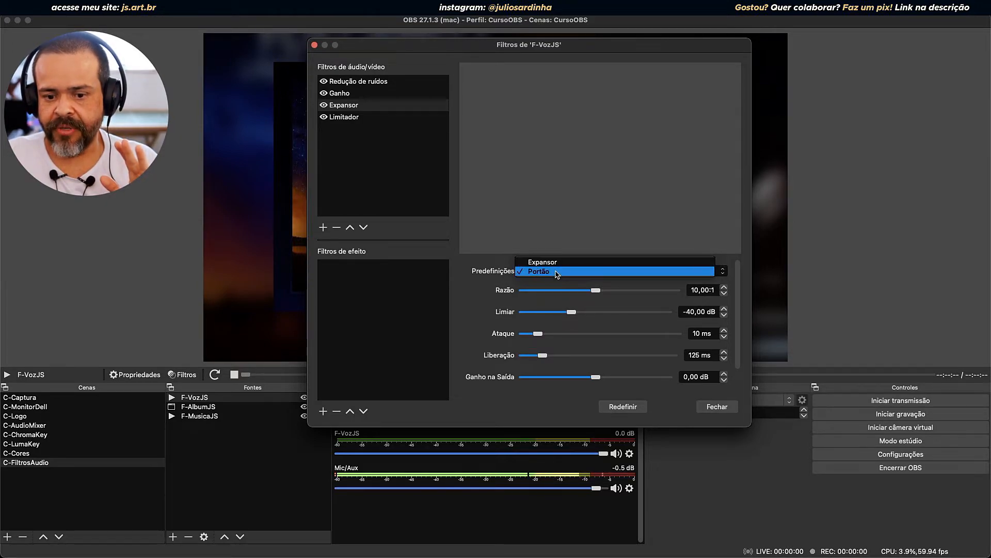
Apply the Expansor preset to the Expansor filter and set Razão to 4,00:1.
left_click(551, 261)
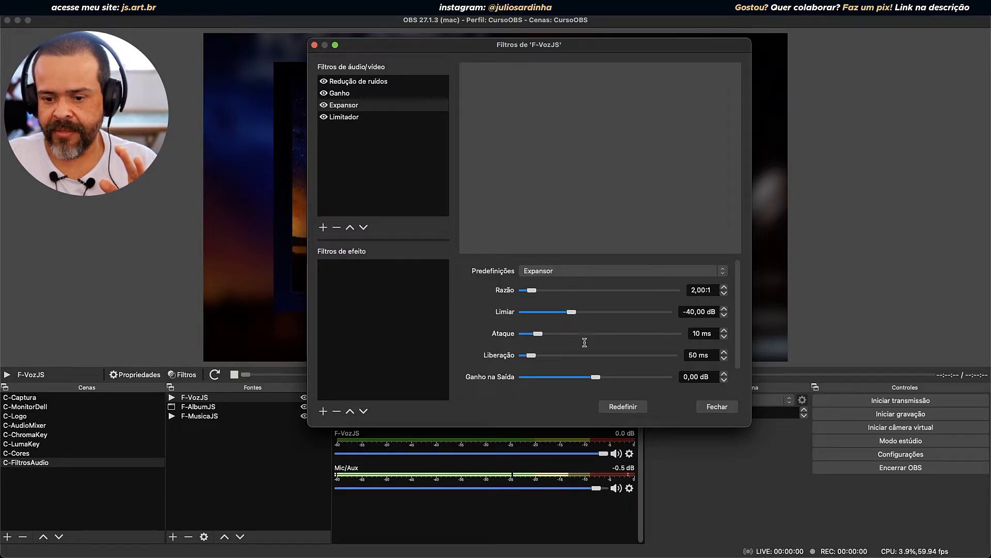
left_click(695, 292)
key("BackSpace")
type("4")
Set the Expansor filter's Liberação to 98 ms and its Limiar to -39,60 dB.
left_click(700, 312)
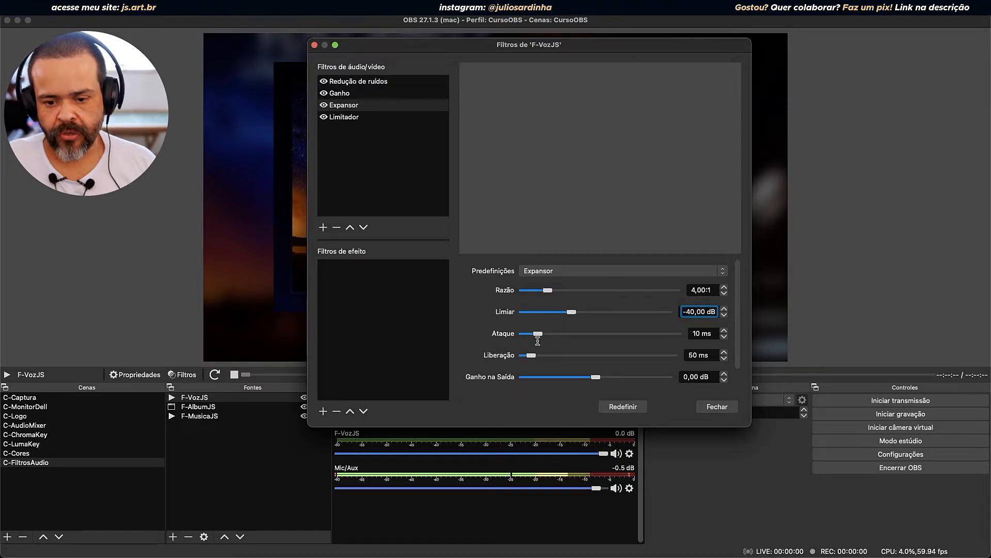
left_click_drag(532, 354, 537, 355)
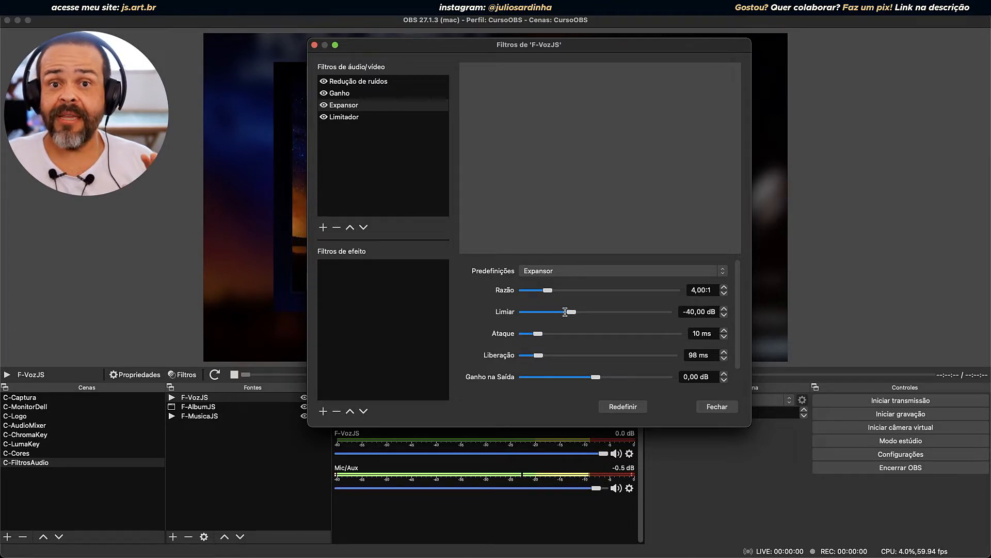
left_click_drag(571, 312, 572, 309)
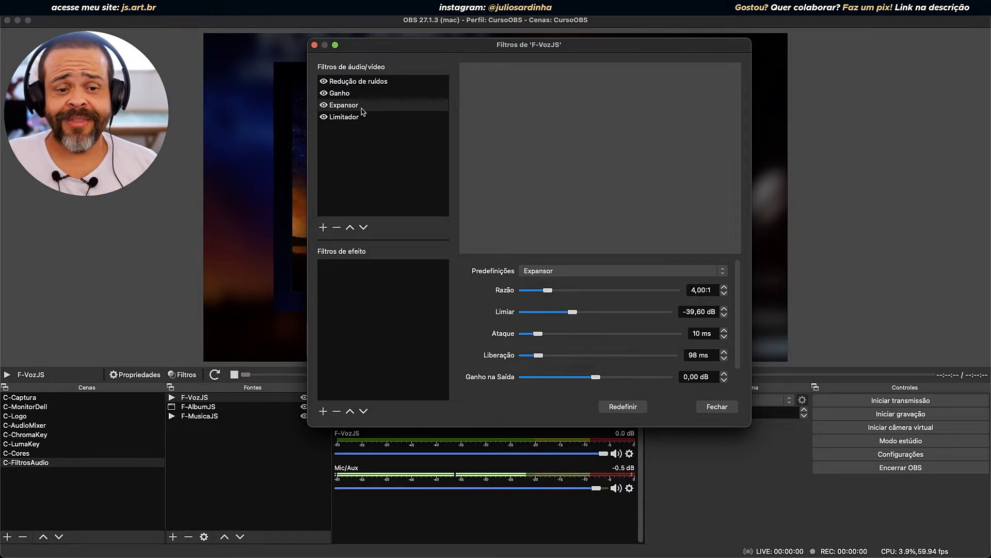
Remove the Expansor filter from the F-VozJS audio filters.
left_click(362, 107)
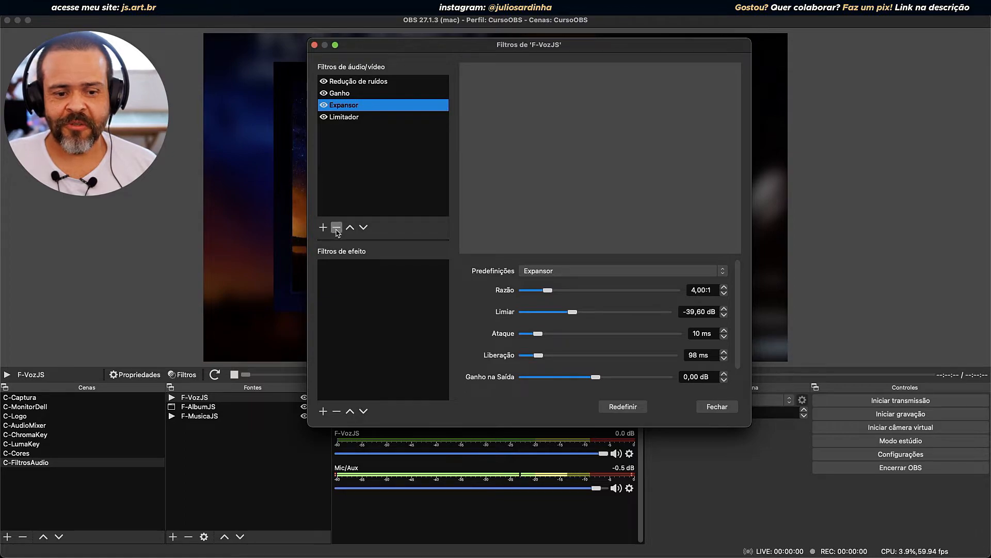
left_click(336, 229)
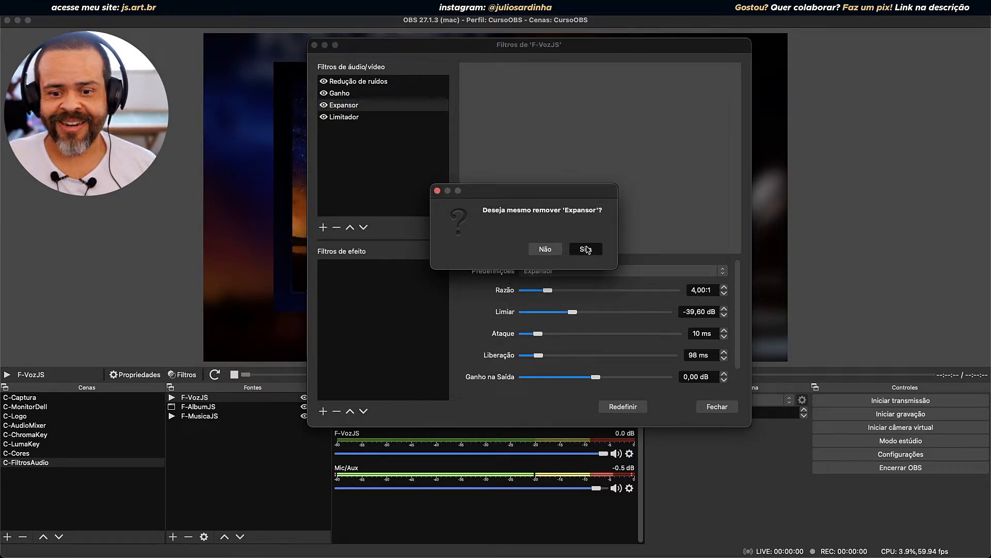
left_click(586, 249)
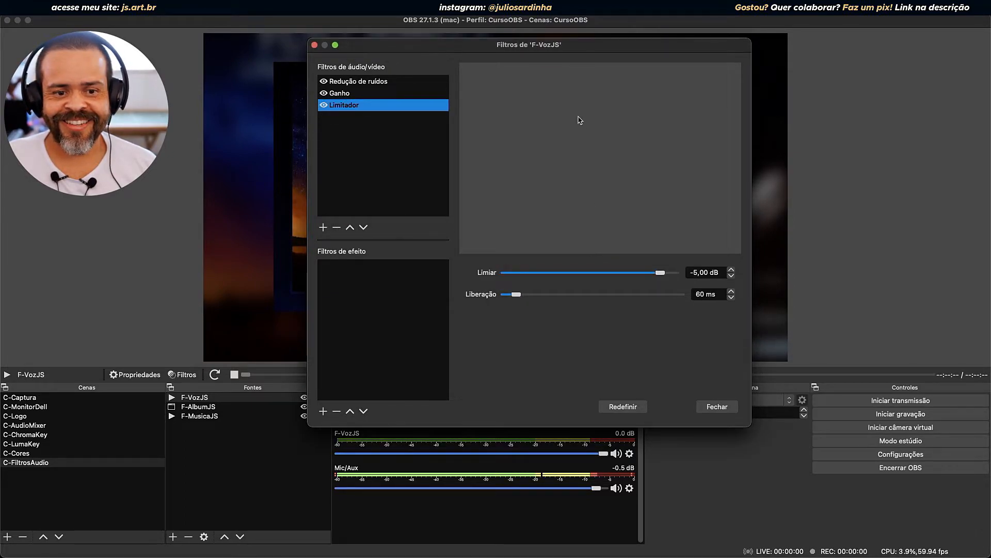
Add a Compressor filter with the default name to the F-VozJS source.
left_click(324, 227)
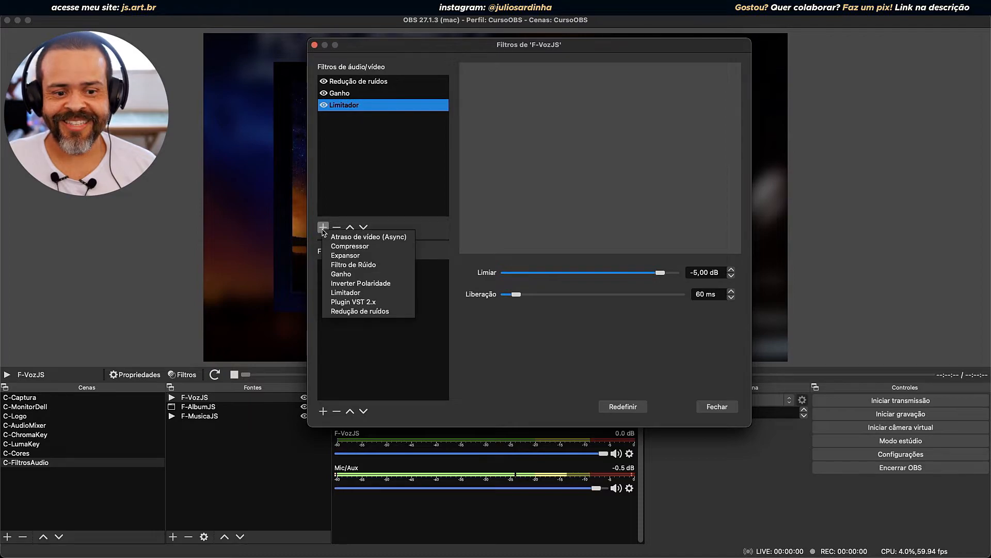
left_click(360, 247)
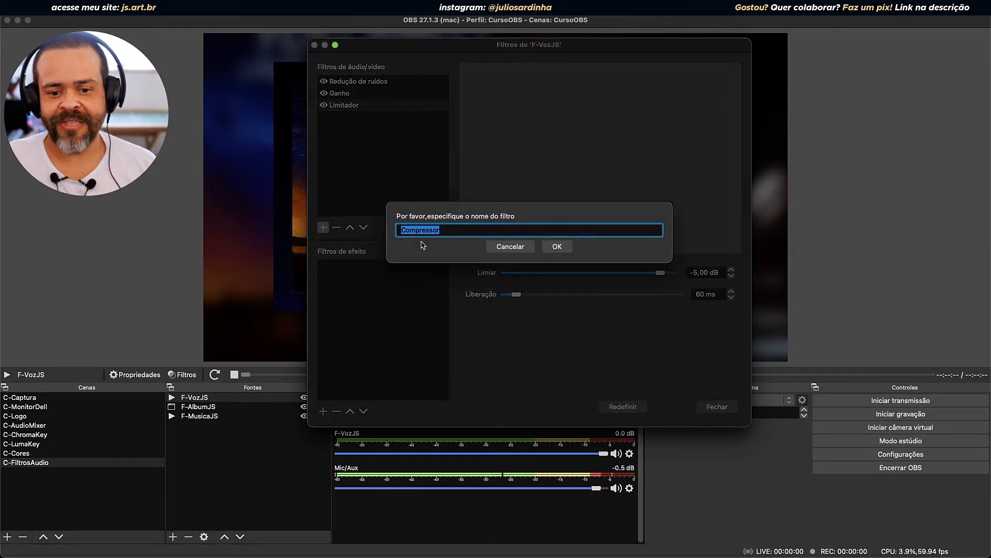
left_click(553, 248)
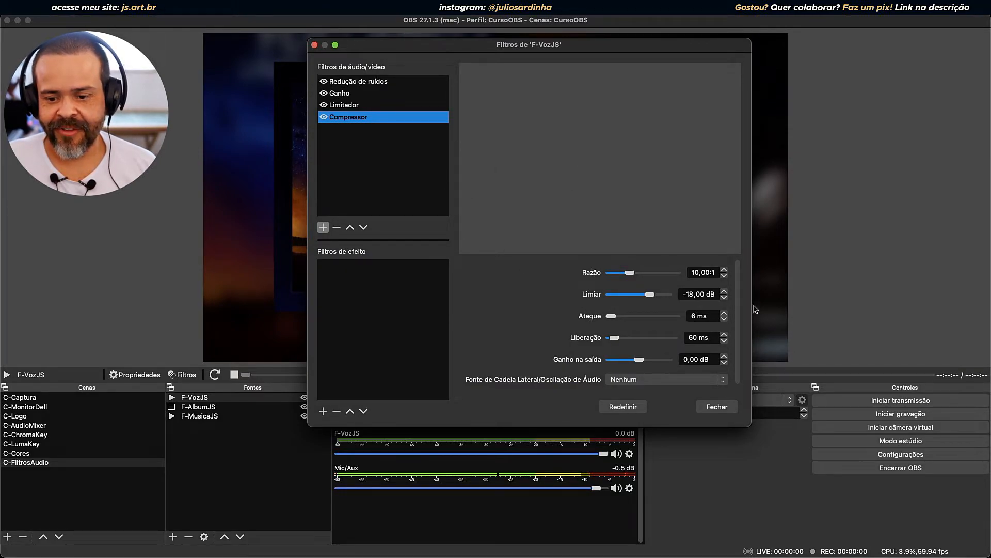
Set the Compressor filter's Razão to 2,00:1.
left_click_drag(738, 304, 744, 282)
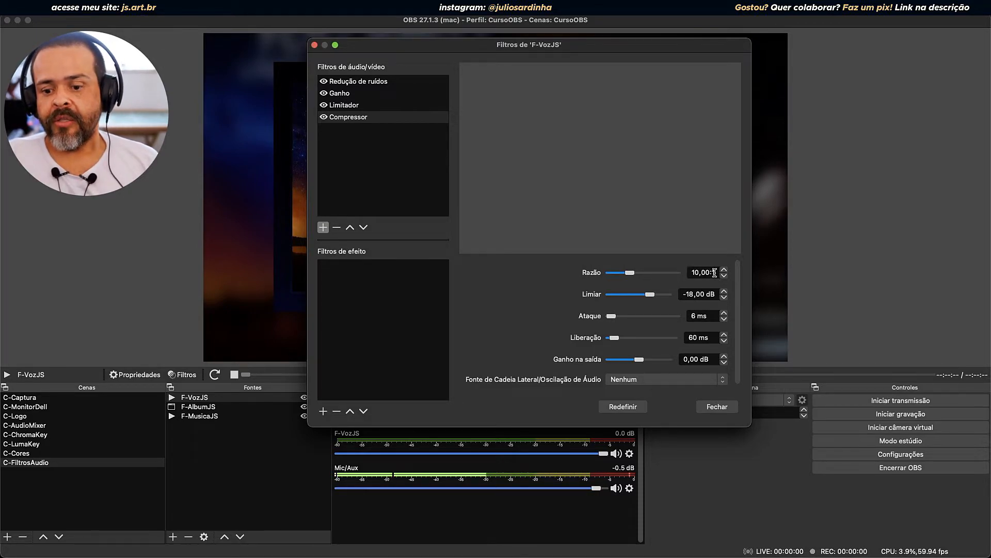
left_click_drag(711, 273, 655, 266)
type("2")
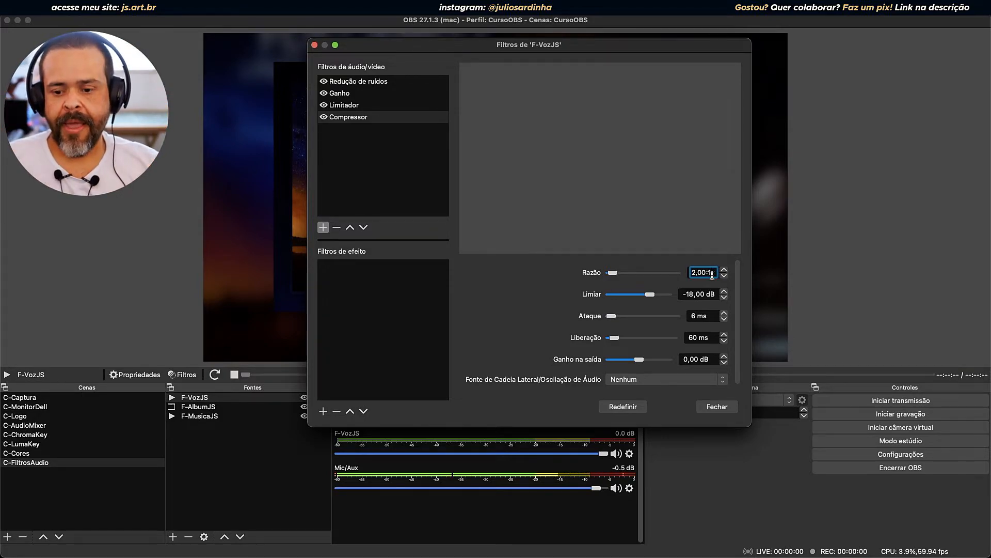
Review the Compressor filter's Razão, Limiar, Ataque, Liberação and Ganho na saída settings.
left_click_drag(707, 273, 692, 274)
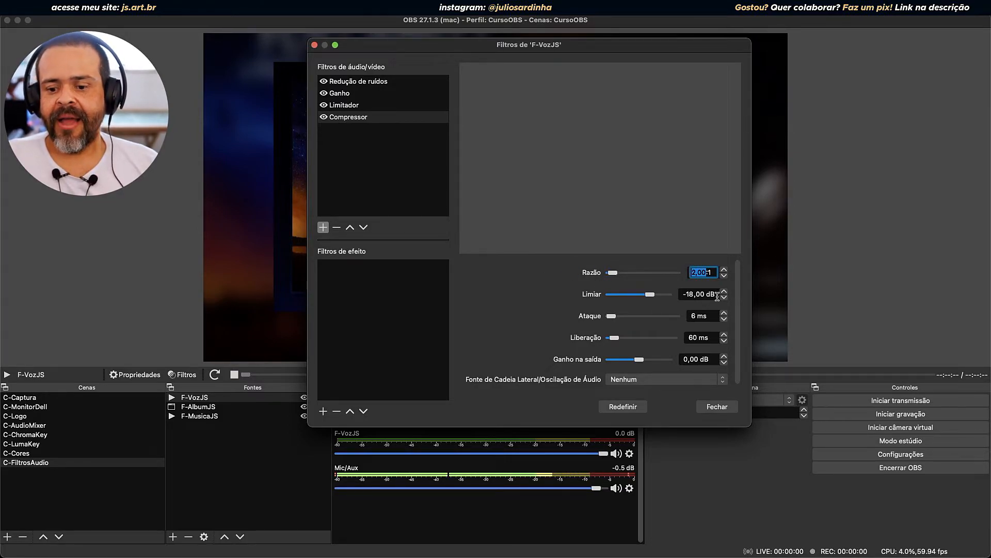
left_click_drag(716, 294, 683, 294)
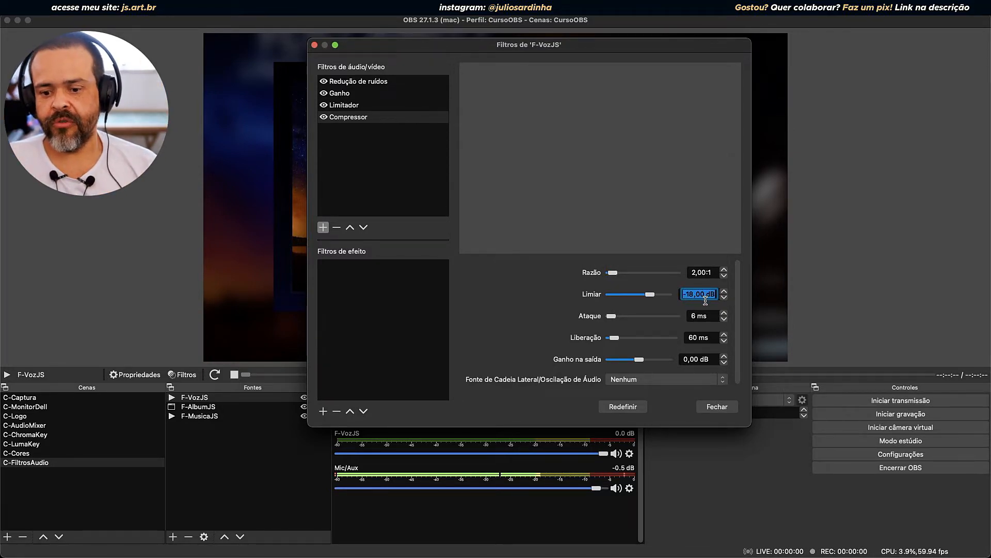
left_click(713, 316)
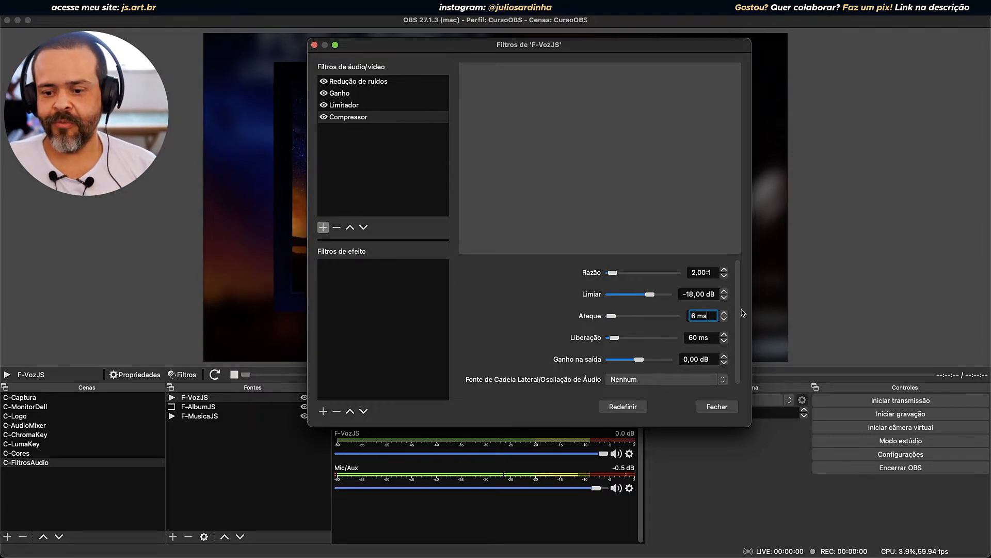
scroll(739, 305, "down", 1)
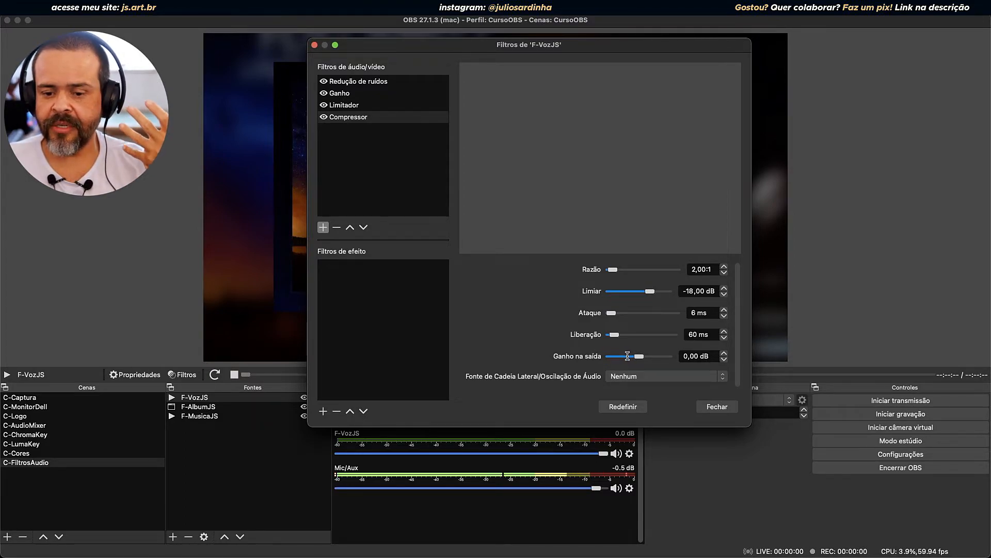
left_click(324, 118)
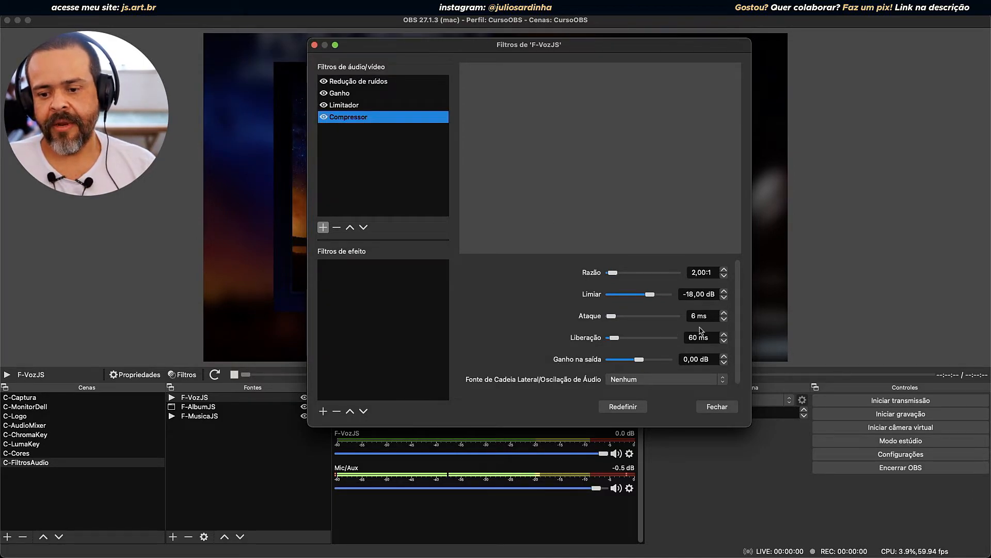
View the sources offered for the Compressor's Fonte de Cadeia Lateral/Oscilação de Áudio and keep Nenhum.
left_click_drag(738, 307, 737, 369)
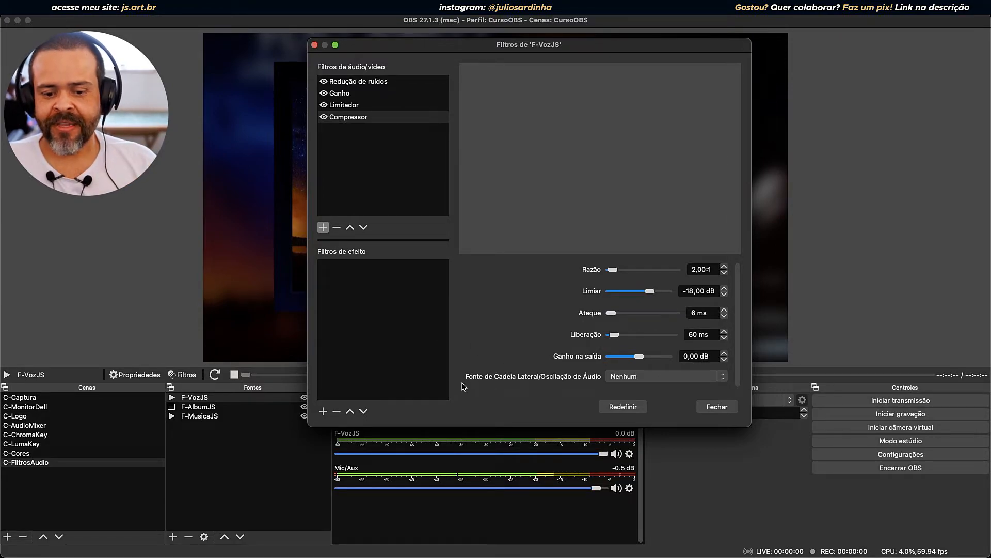
left_click(611, 381)
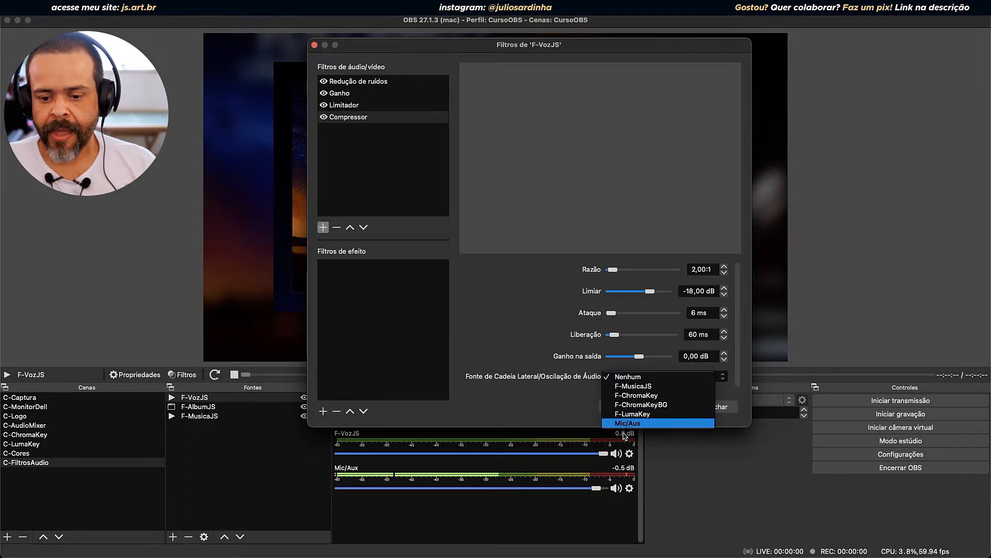
left_click(496, 332)
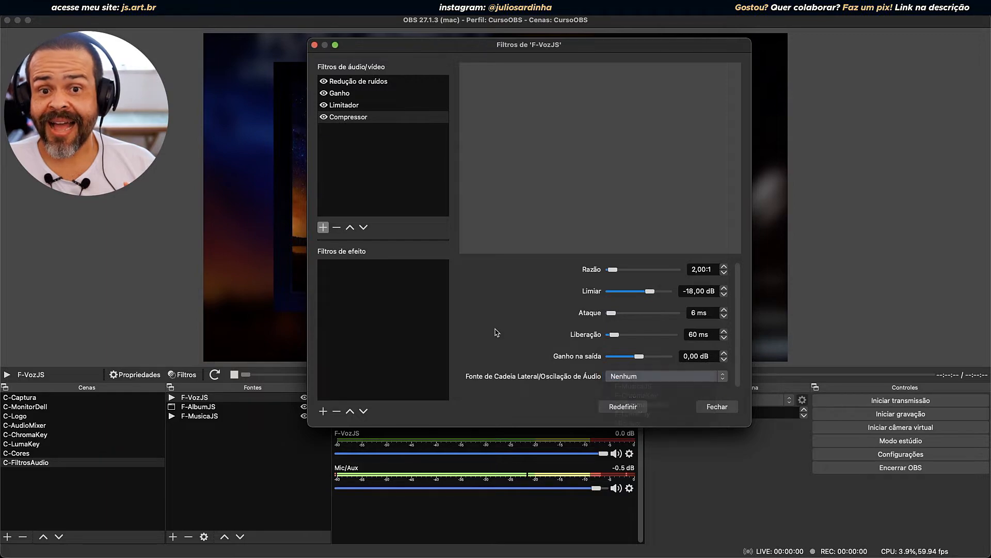
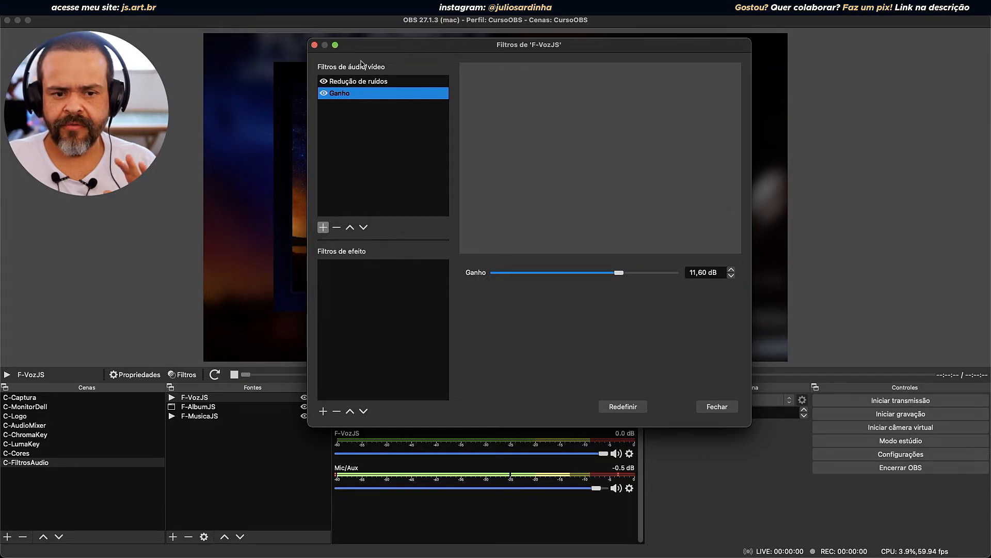
Remove the Ganho filter from the F-VozJS source and close its filters window.
left_click(336, 227)
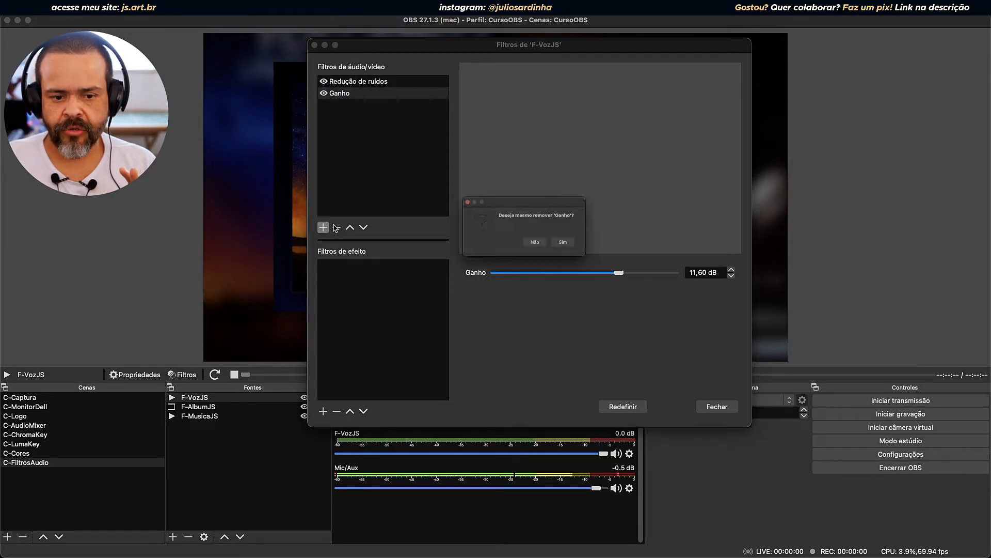
left_click(582, 252)
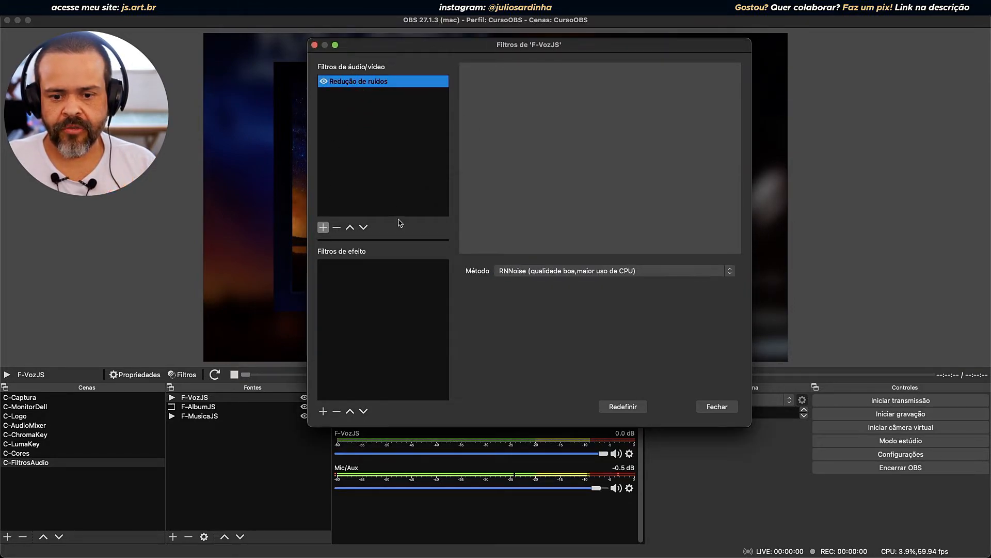
left_click(716, 406)
Open the filters of the F-MusicaJS source.
left_click(205, 416)
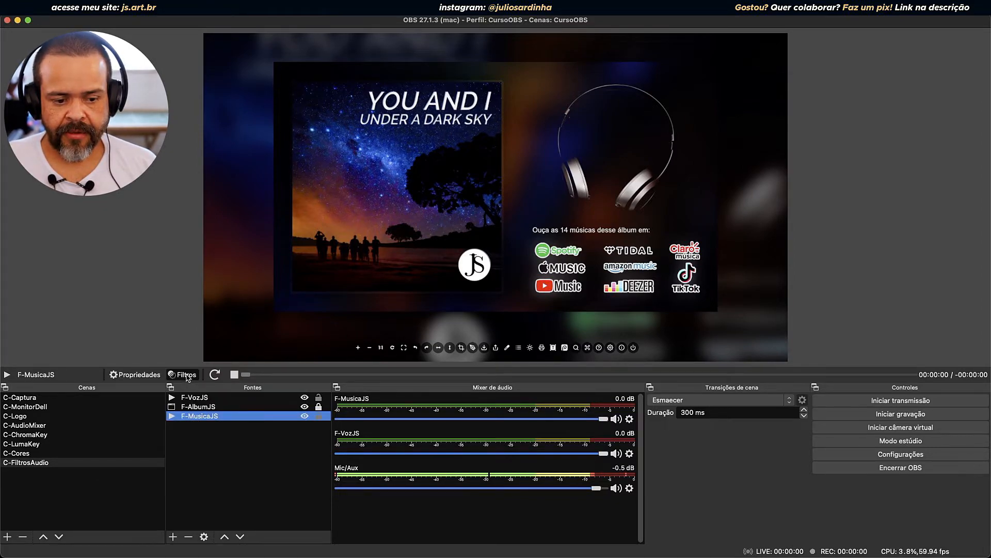
left_click(183, 374)
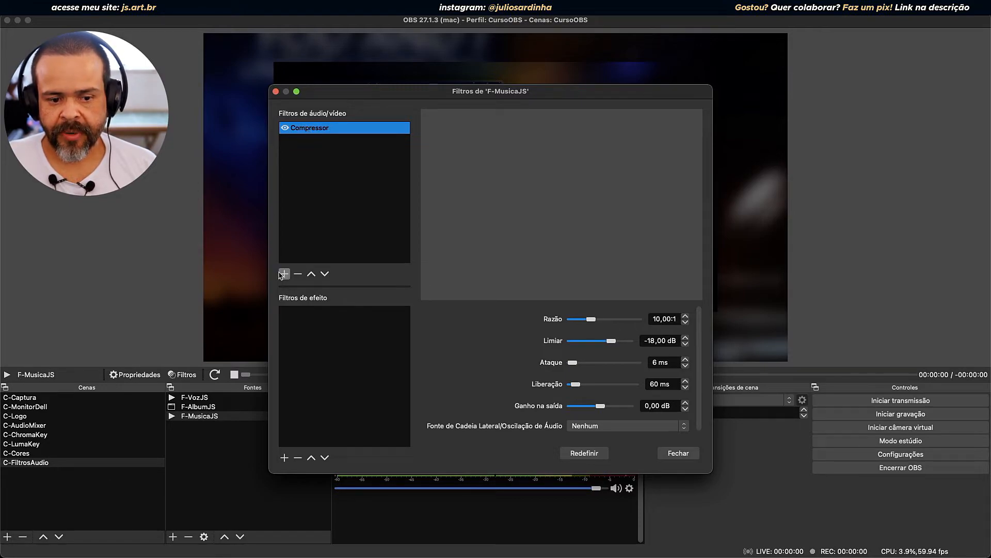
Replace the Compressor filter on the F-MusicaJS source with a newly added Compressor, keeping the name Compressor.
left_click(298, 275)
left_click(552, 296)
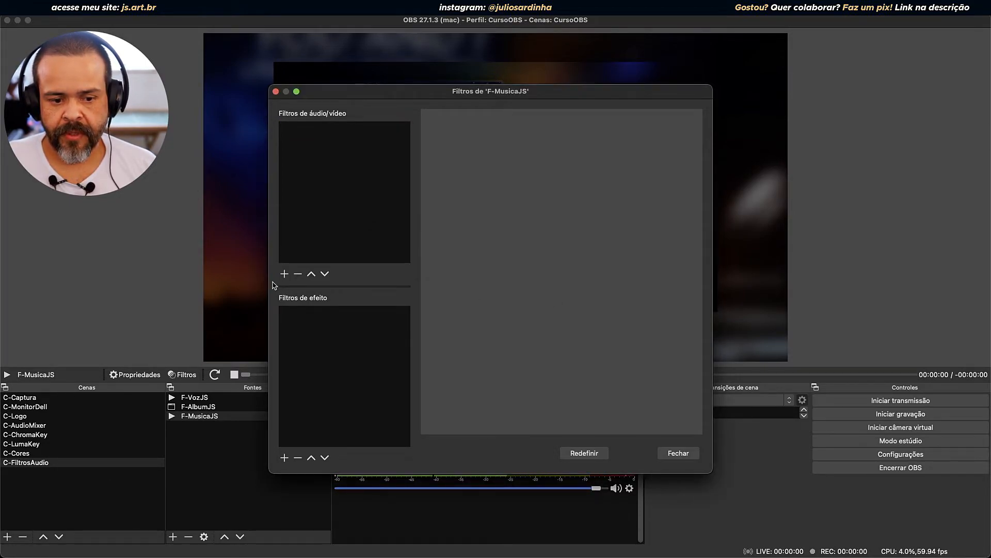
left_click(284, 274)
left_click(315, 292)
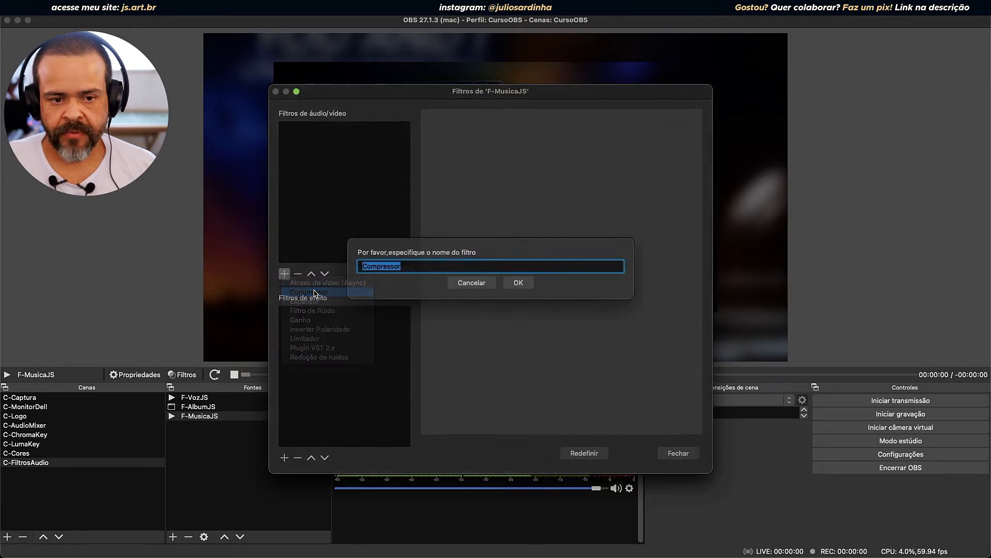
left_click(515, 288)
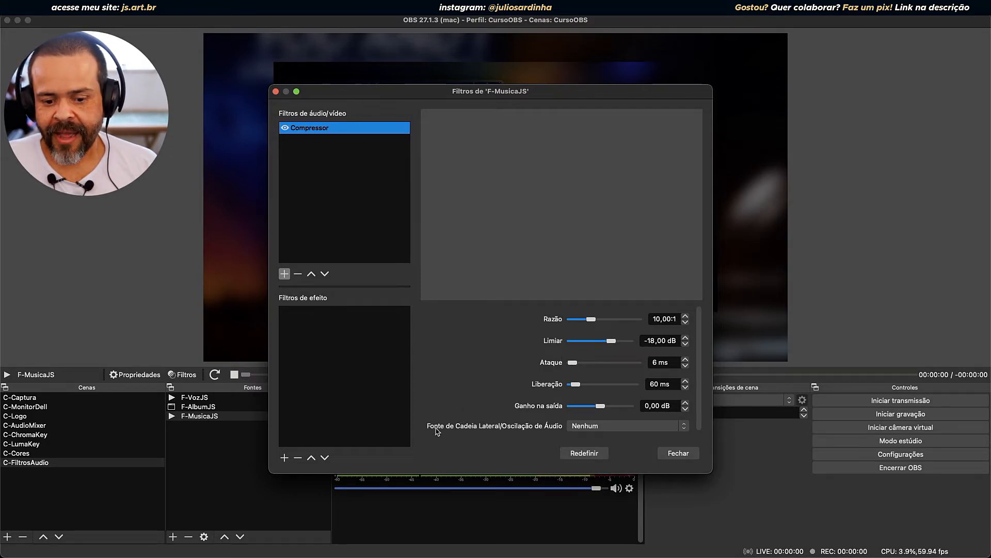
Set the new Compressor's Fonte de Cadeia Lateral/Oscilação de Áudio to F-VozJS.
scroll(517, 429, "down", 1)
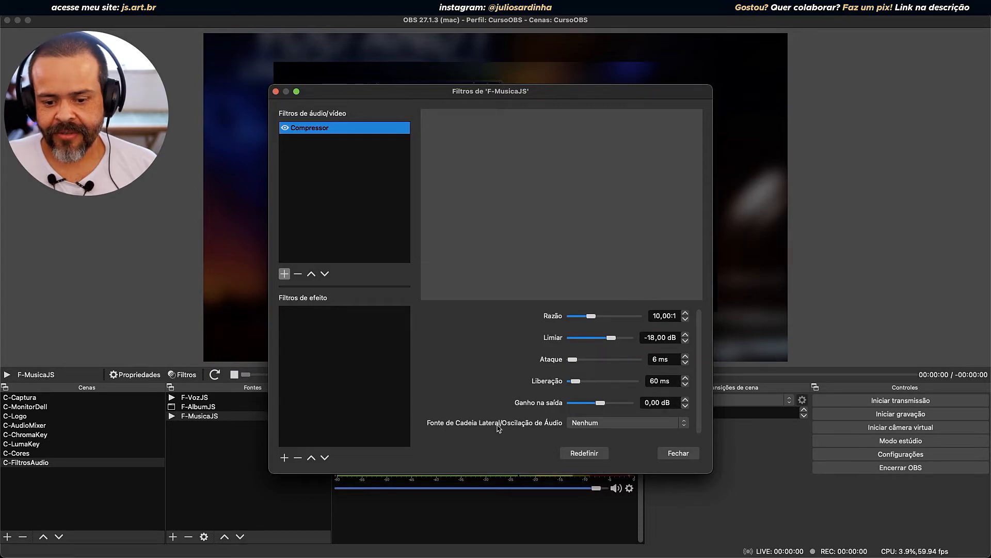
left_click(592, 425)
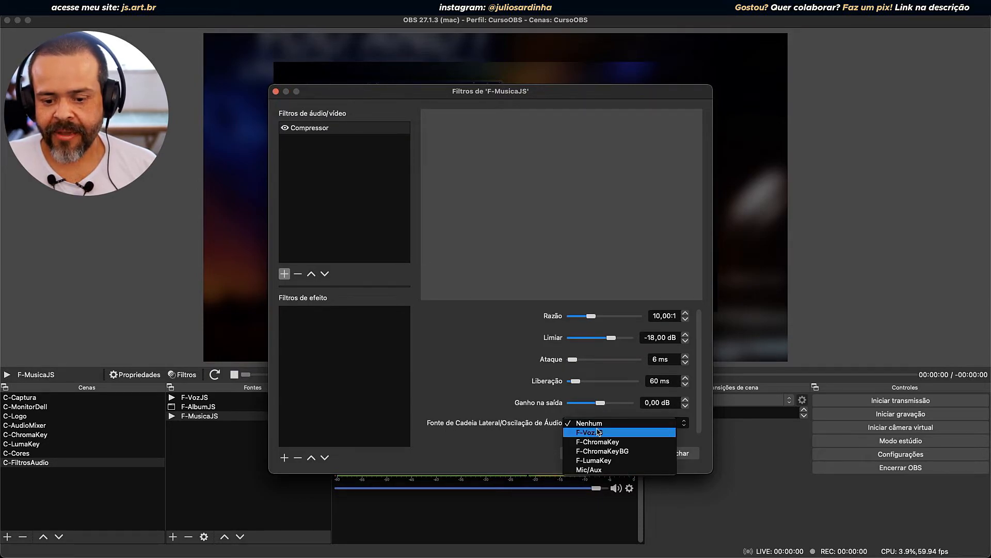
left_click(598, 432)
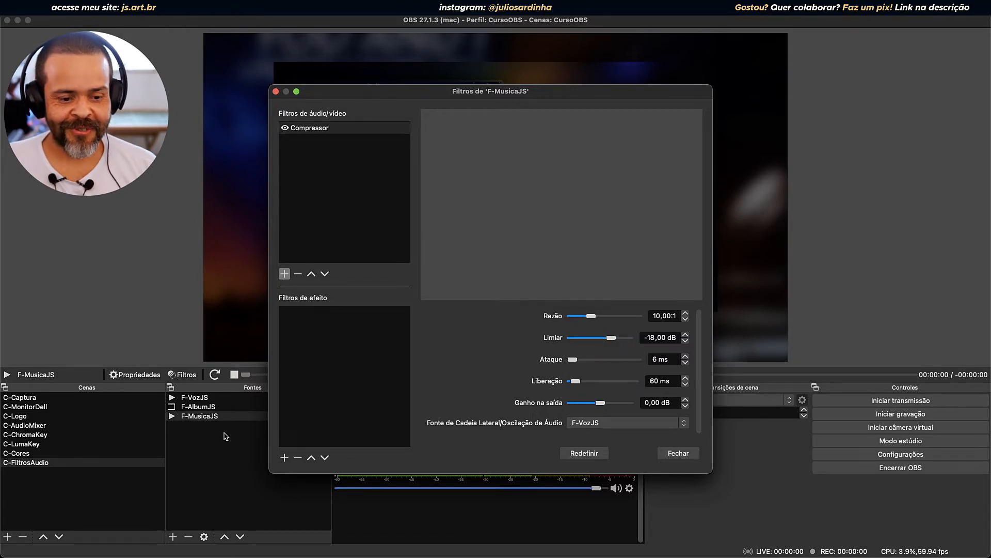
Start playback of the F-VozJS and F-MusicaJS sources and reopen the filters of F-MusicaJS.
left_click(187, 400)
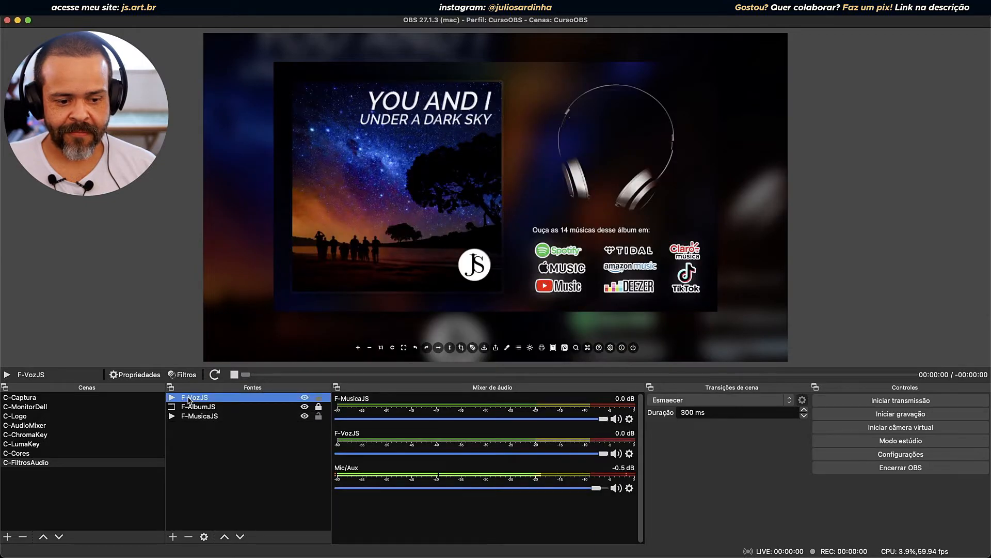
left_click(174, 417)
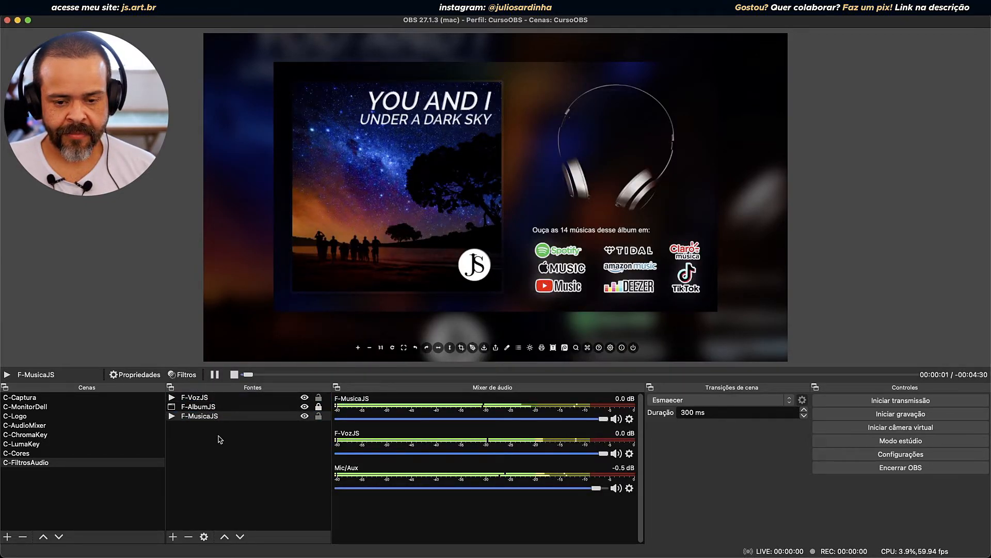
left_click(198, 416)
left_click(183, 374)
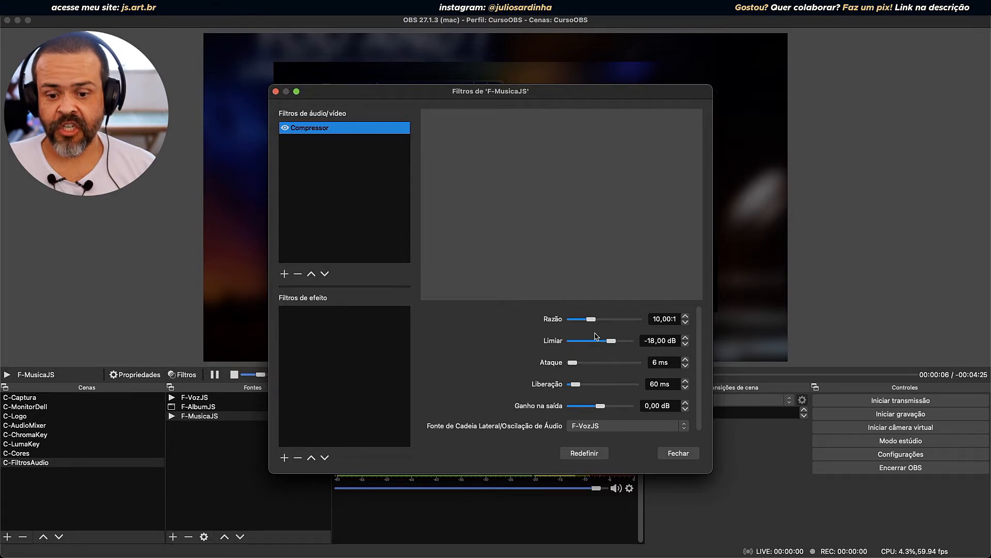
Try the F-MusicaJS Compressor with a Razão of 7,50:1 and a Limiar of -36,30 dB.
left_click_drag(591, 321, 592, 342)
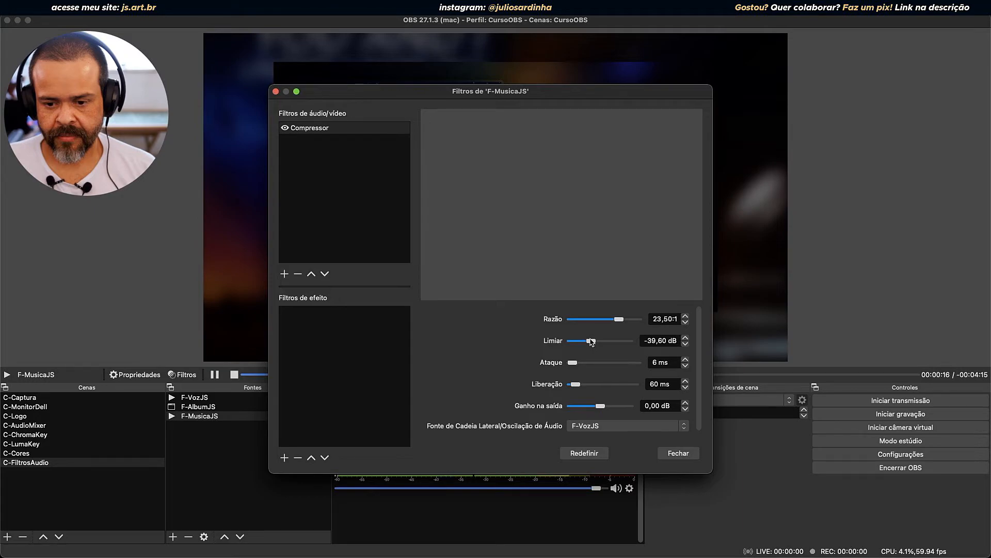
left_click_drag(602, 340, 594, 343)
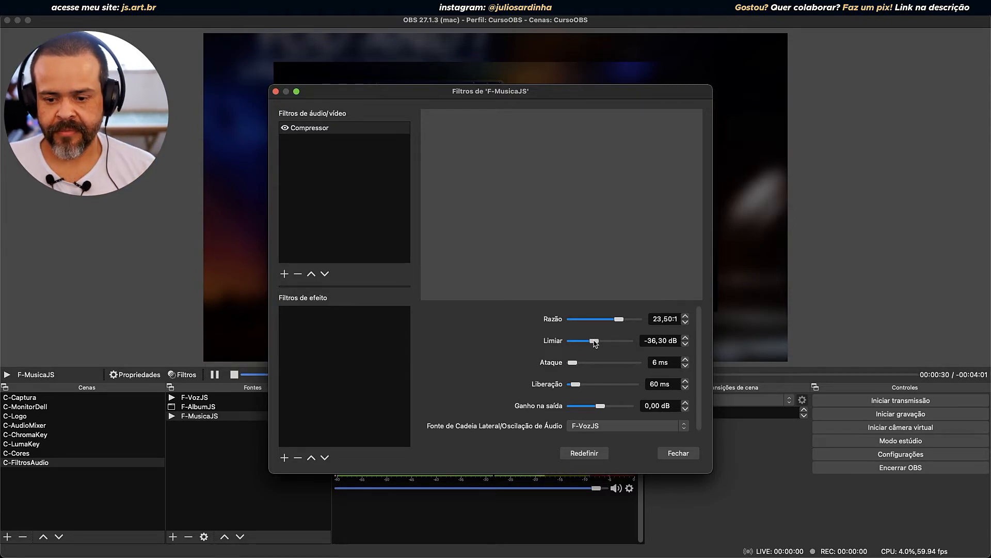
left_click_drag(618, 319, 587, 324)
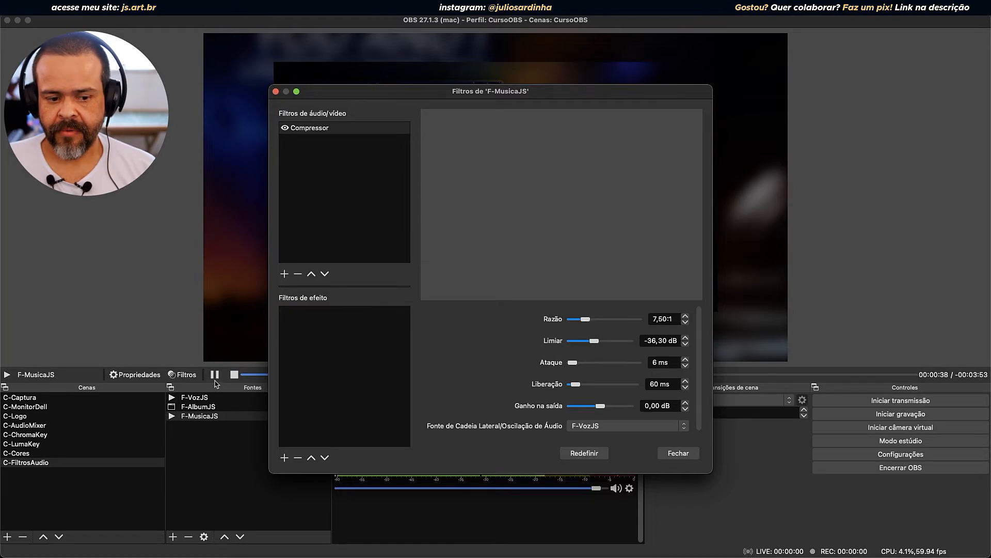
Pause playback of the F-MusicaJS and F-VozJS sources.
left_click(214, 376)
left_click(198, 398)
left_click(211, 374)
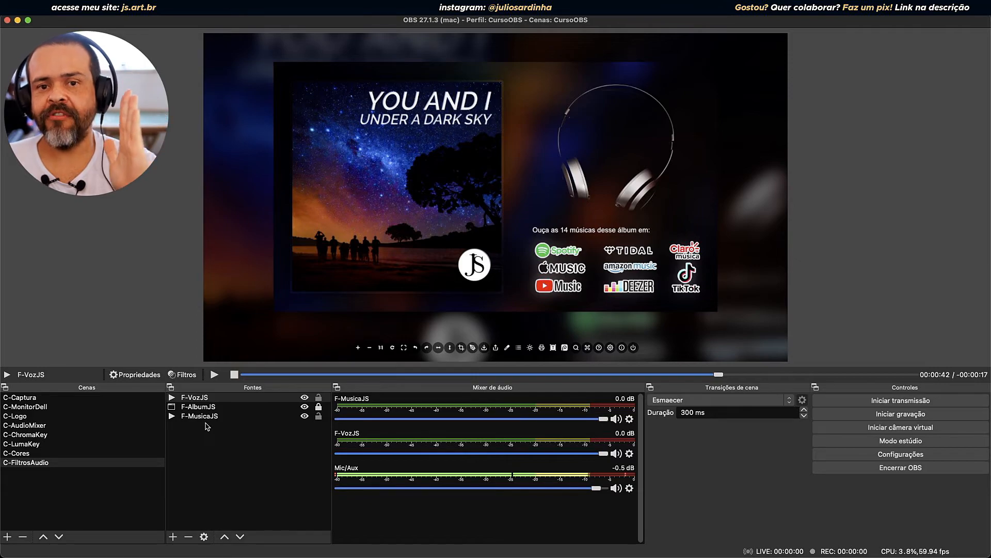
Resume playback of F-VozJS and F-MusicaJS and bring back the F-MusicaJS filters.
left_click(200, 398)
left_click(214, 374)
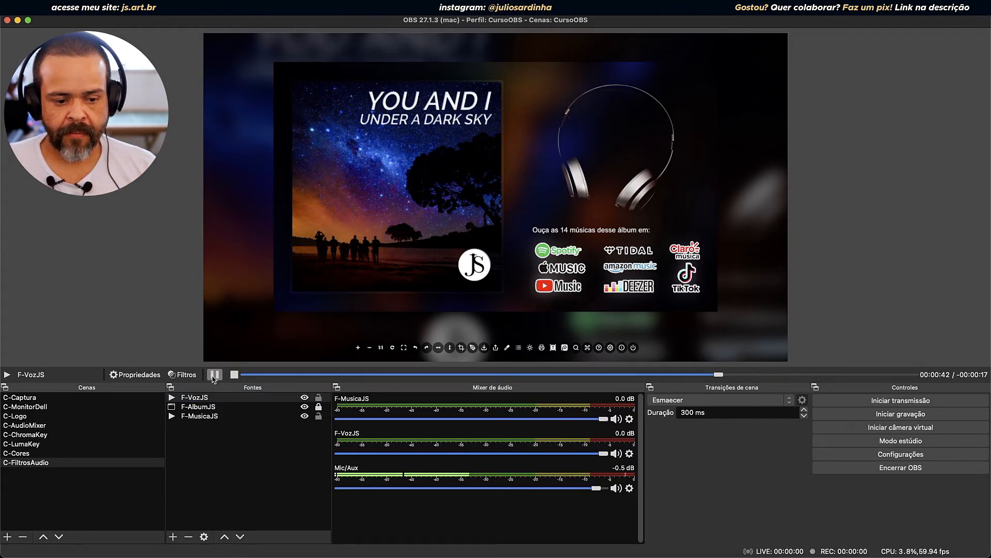
left_click(185, 415)
left_click(214, 375)
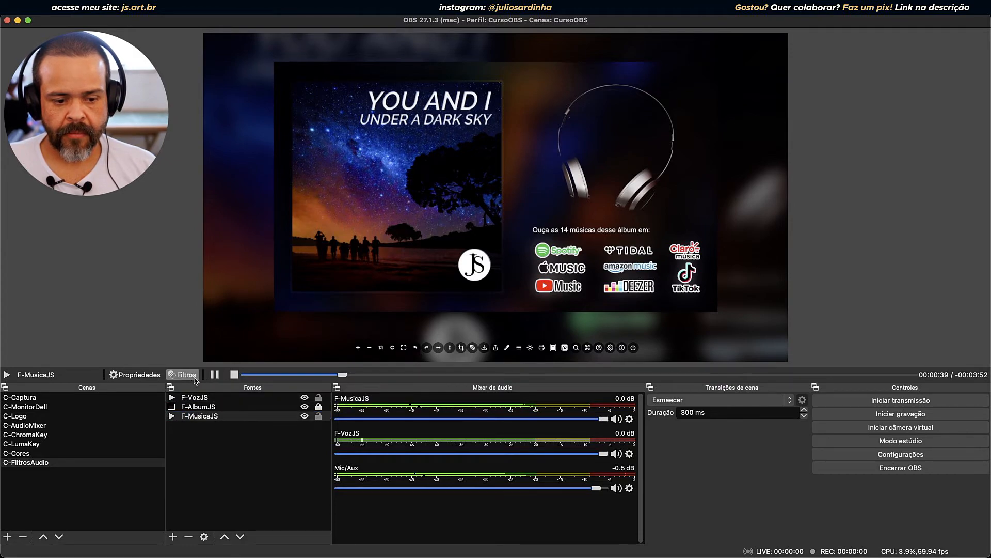
left_click(184, 374)
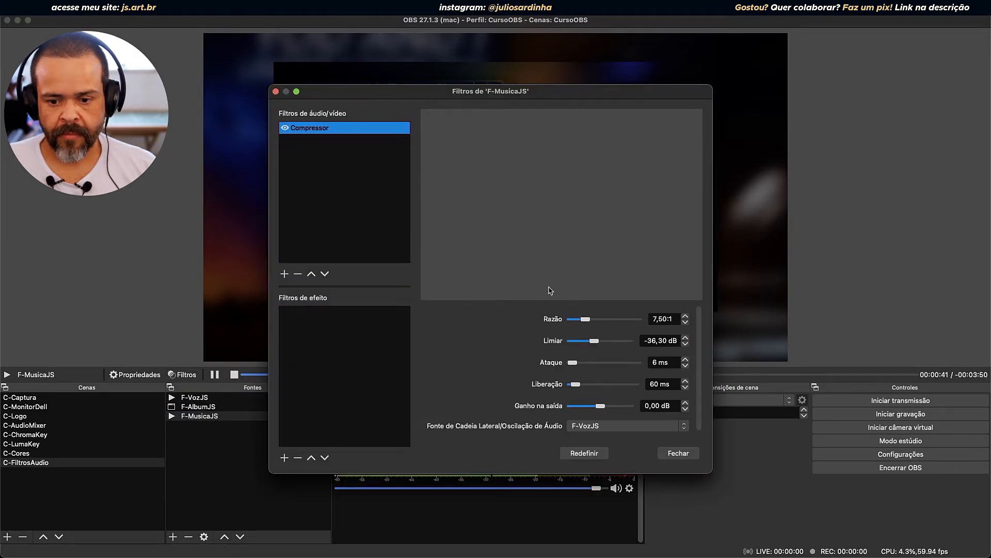
Set the Compressor's Razão to 2,00:1, Limiar to -56,70 dB, Ataque to 41 ms and Liberação to 151 ms.
mouse_move(594, 341)
left_mouse_down()
mouse_move(610, 345)
mouse_move(594, 345)
left_mouse_up()
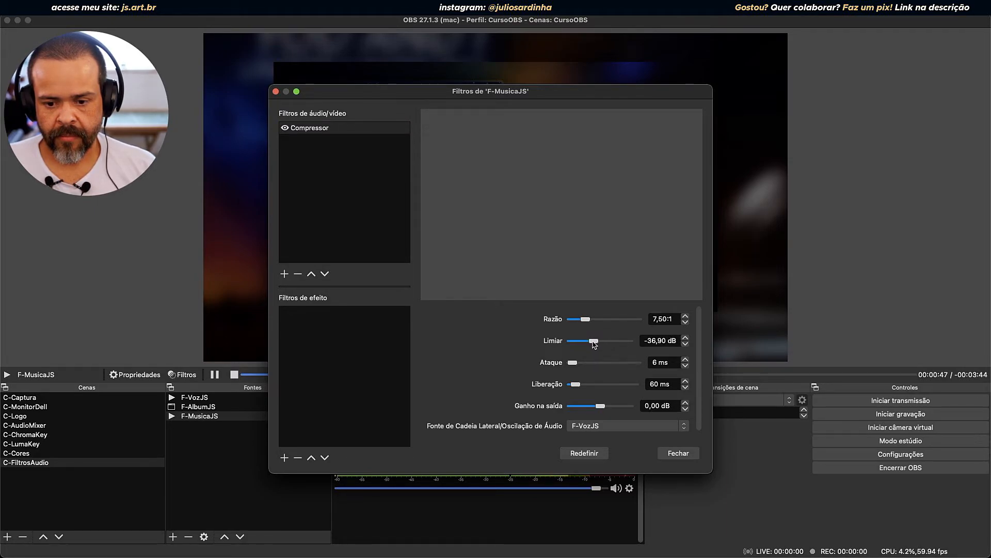
left_click_drag(584, 320, 582, 385)
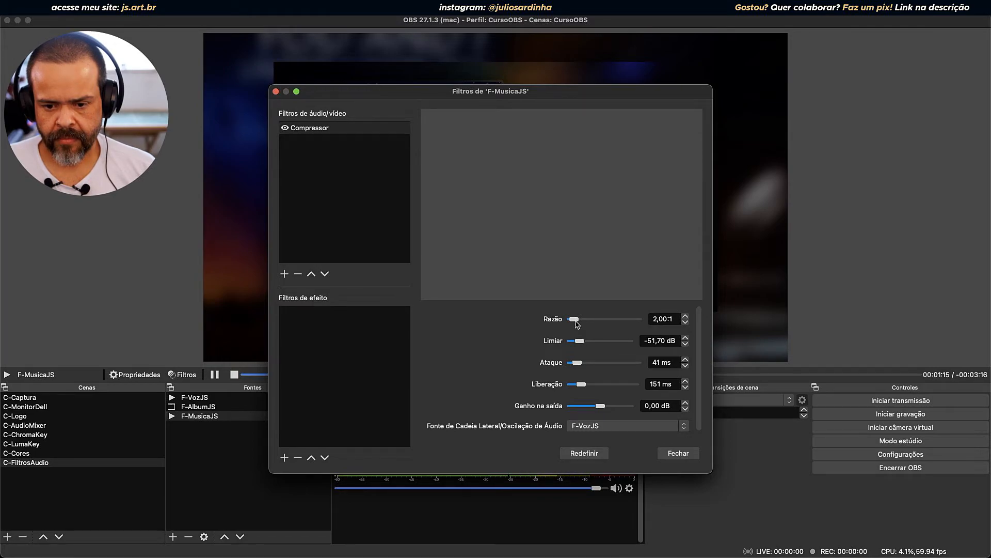
left_click_drag(579, 342, 574, 342)
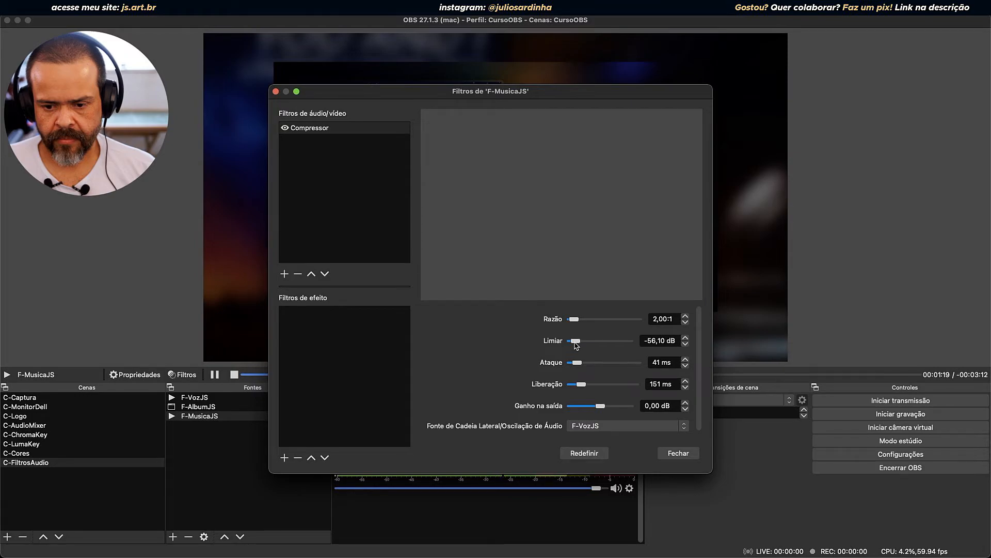
left_click_drag(576, 345, 577, 345)
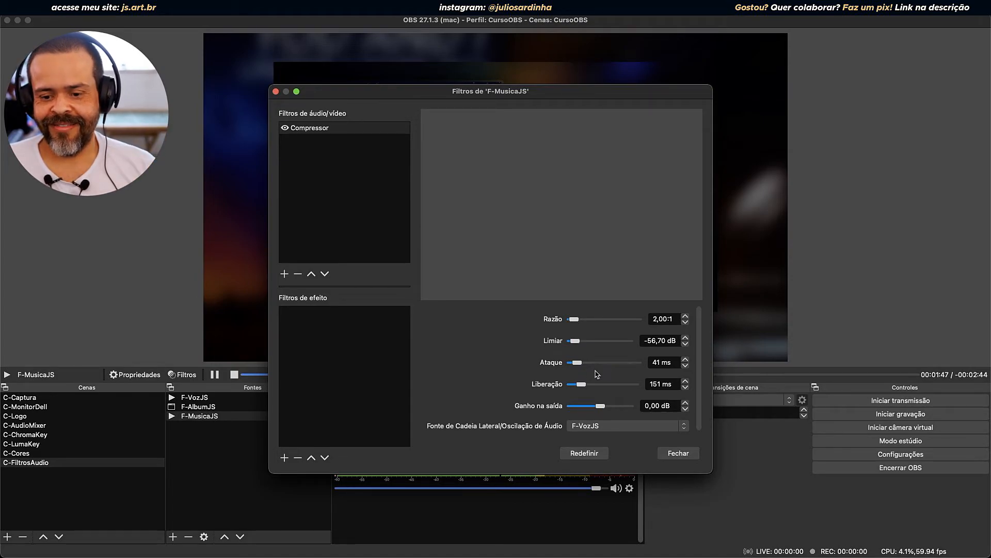
Lengthen the Compressor's Ataque to 61 ms and Liberação to 234 ms.
left_click_drag(538, 95, 571, 94)
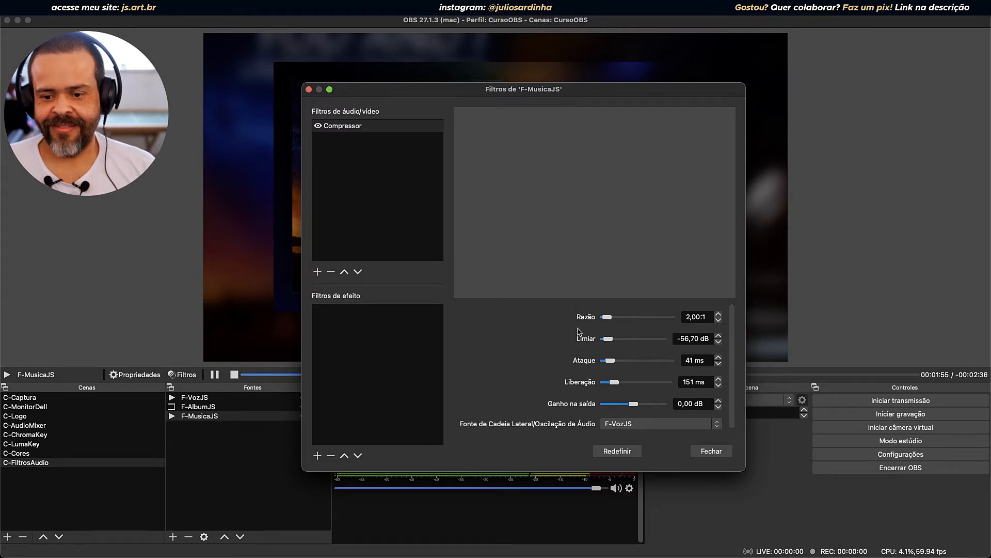
left_click_drag(607, 339, 620, 384)
left_click(615, 364)
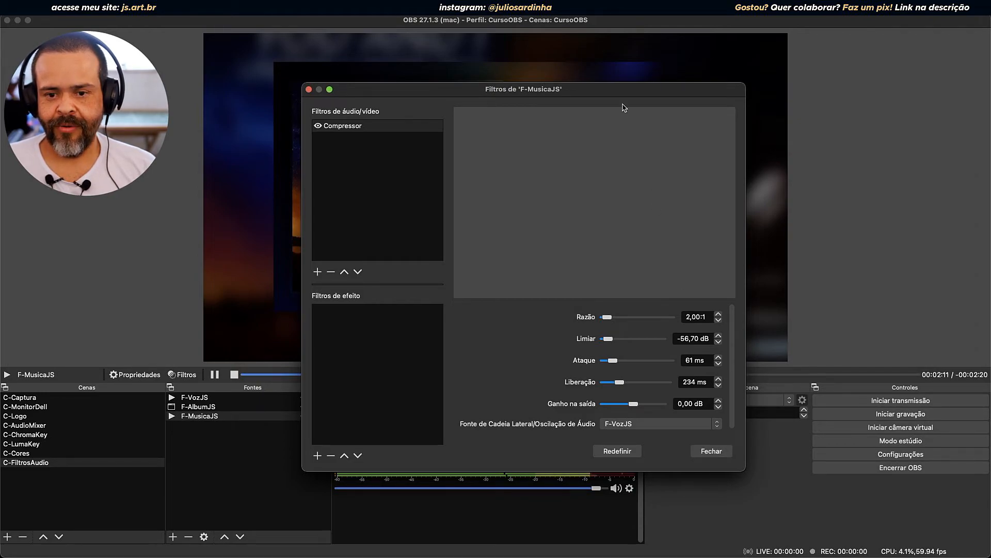
Leave the filters window and skip ahead twice in the F-MusicaJS playback, first to about 00:02:41.
left_click_drag(621, 96, 385, 87)
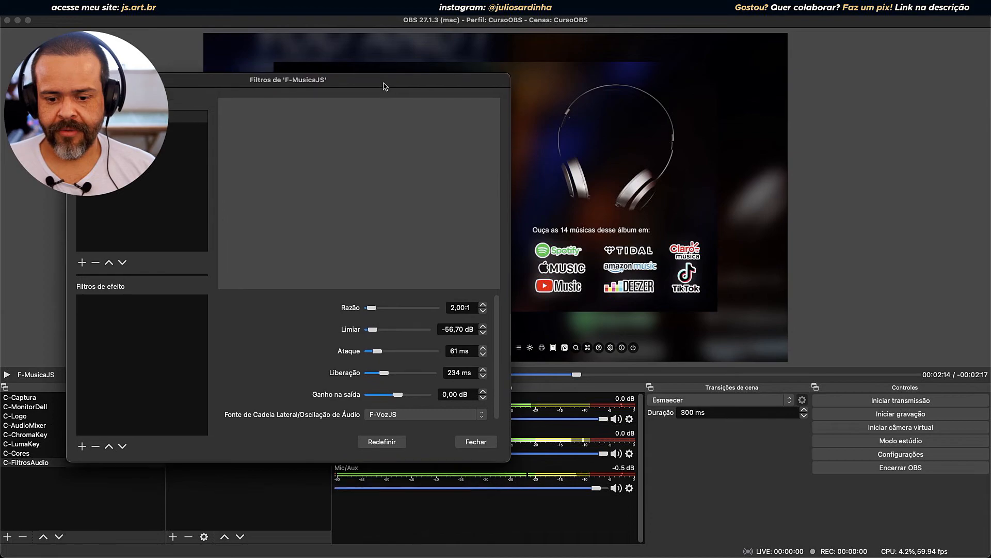
left_click(642, 374)
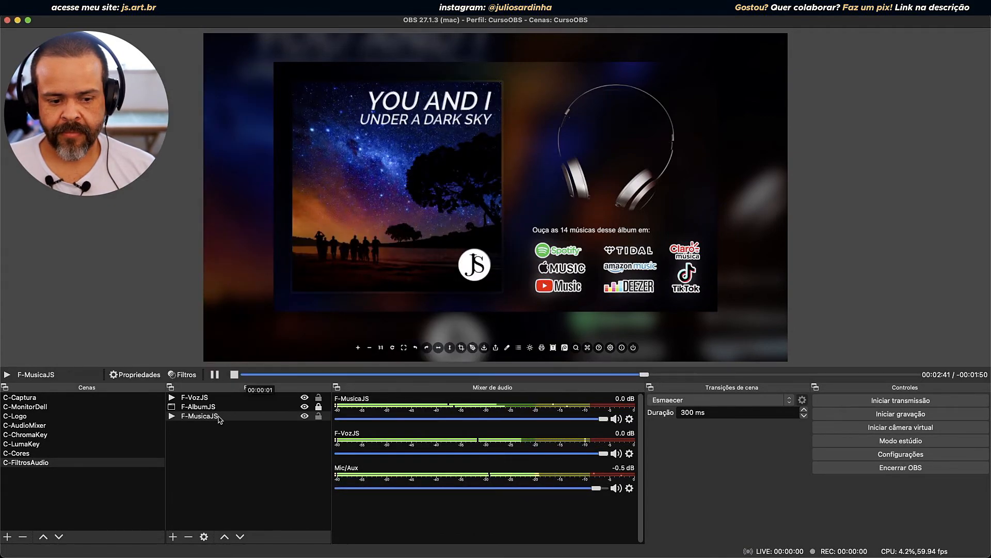
left_click(673, 375)
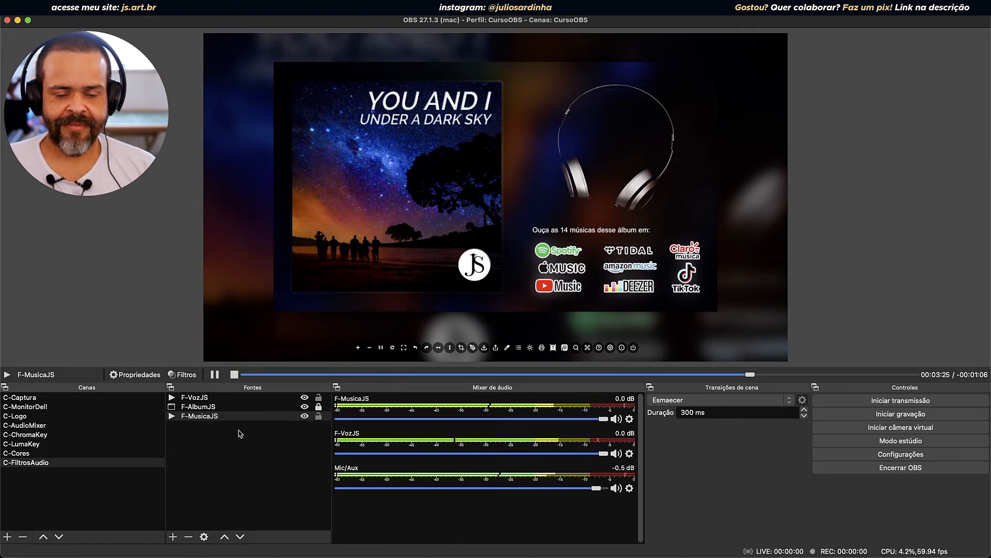
Recheck the F-MusicaJS Compressor settings, close its filters window and stop the music playback.
left_click(183, 375)
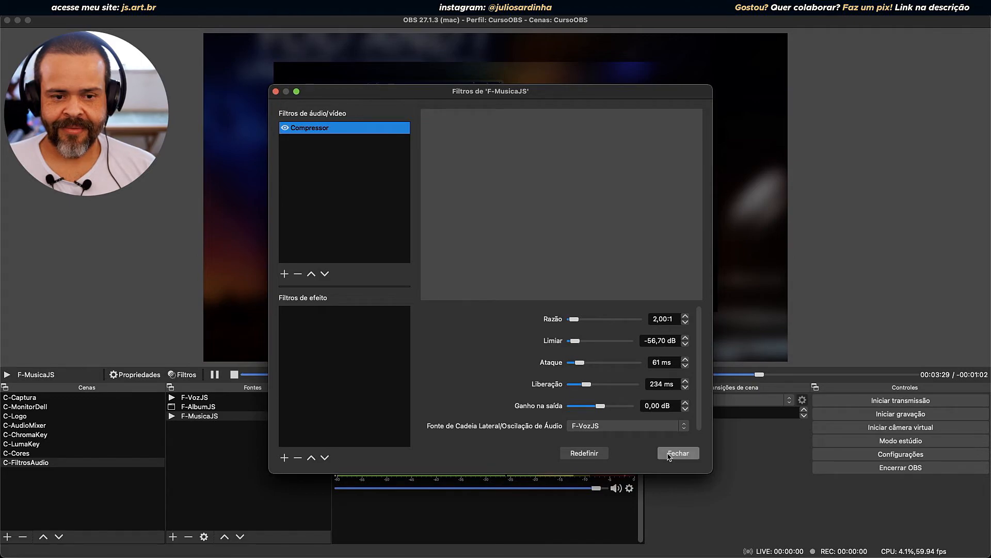
left_click(672, 453)
left_click(228, 377)
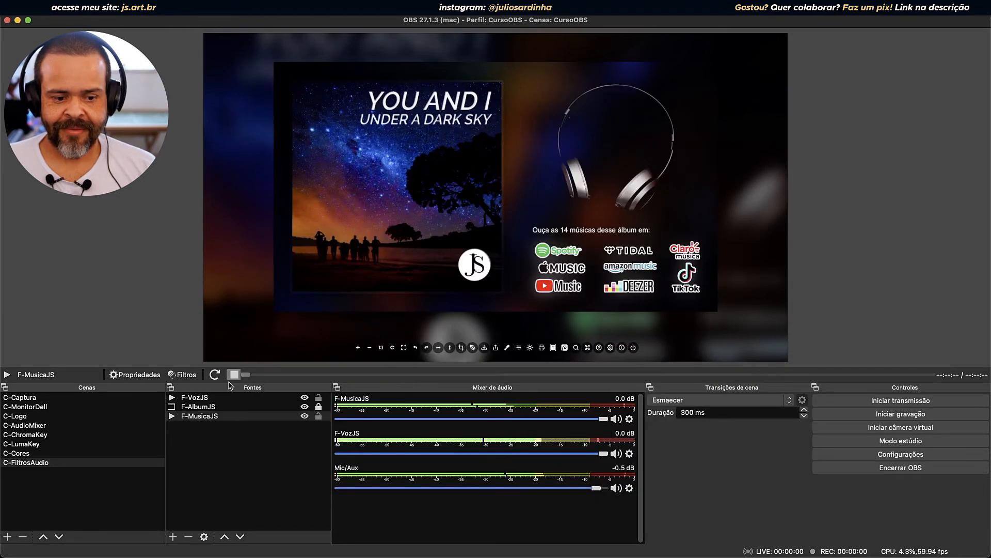
Stop the F-VozJS playback and add a Ganho filter to that source.
left_click(194, 397)
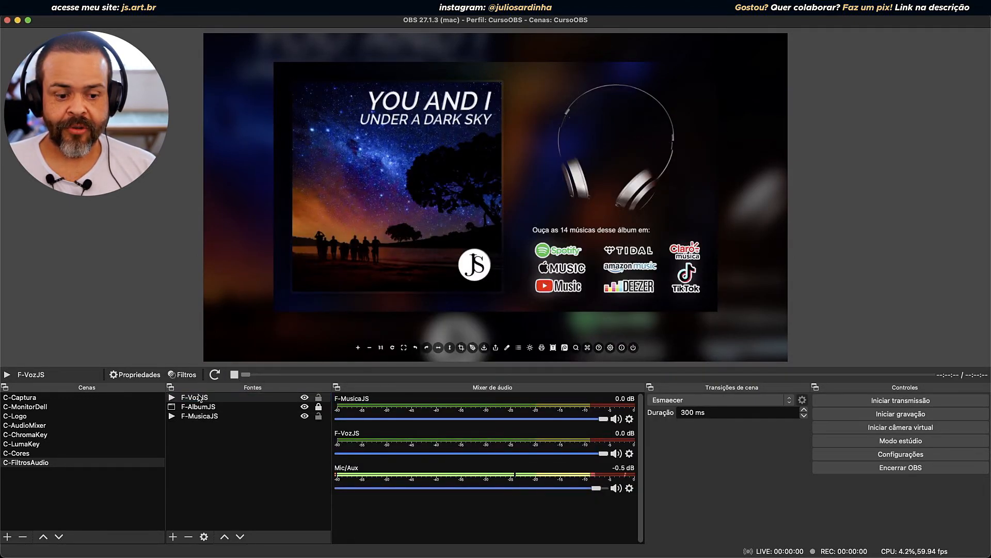
left_click(182, 375)
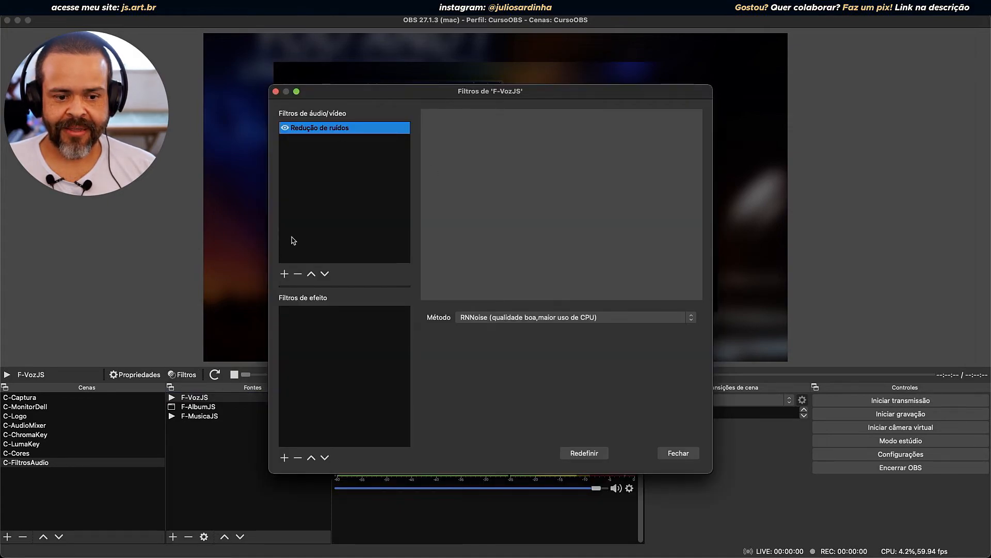
left_click(285, 274)
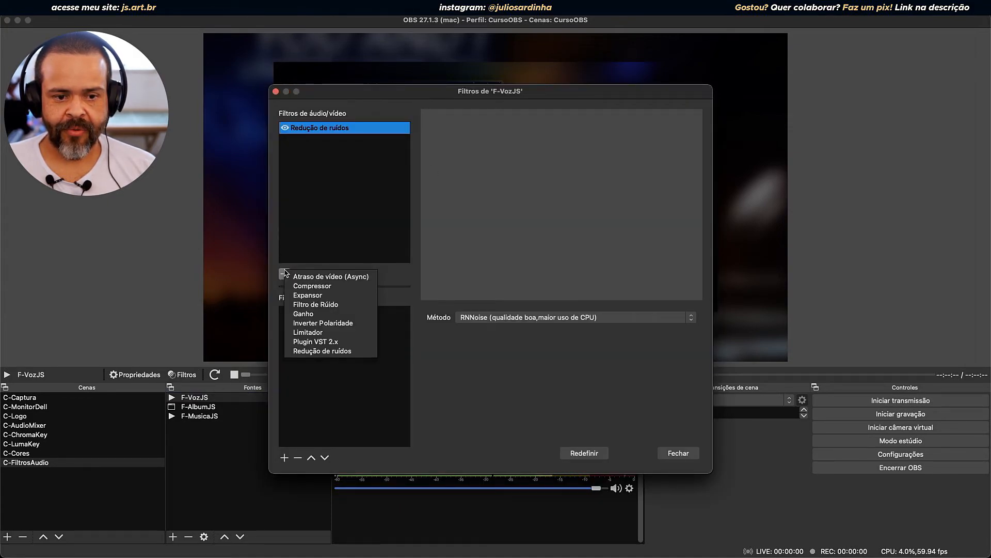
left_click(318, 314)
key("Escape")
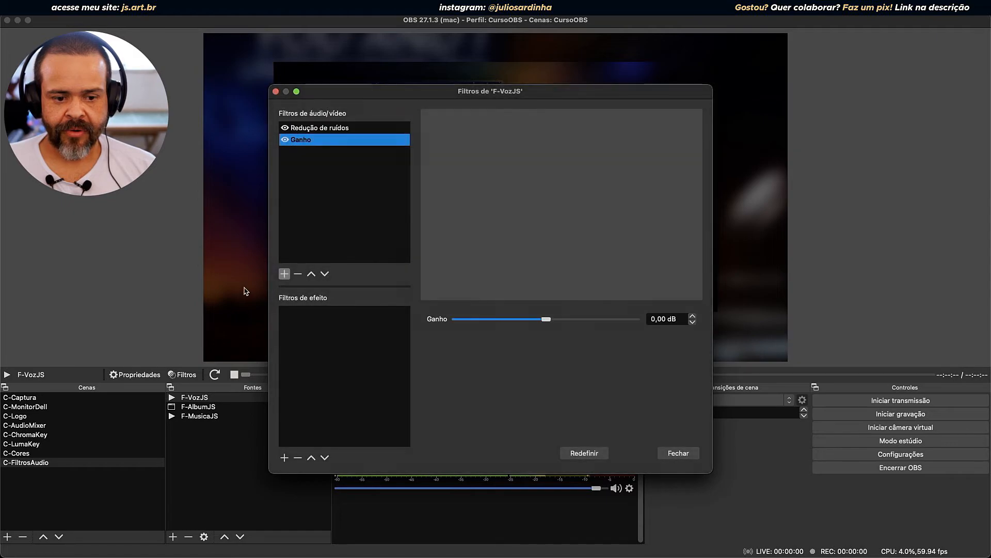
Add a Limitador filter to F-VozJS and set its Ganho filter to 7,40 dB.
left_click(285, 274)
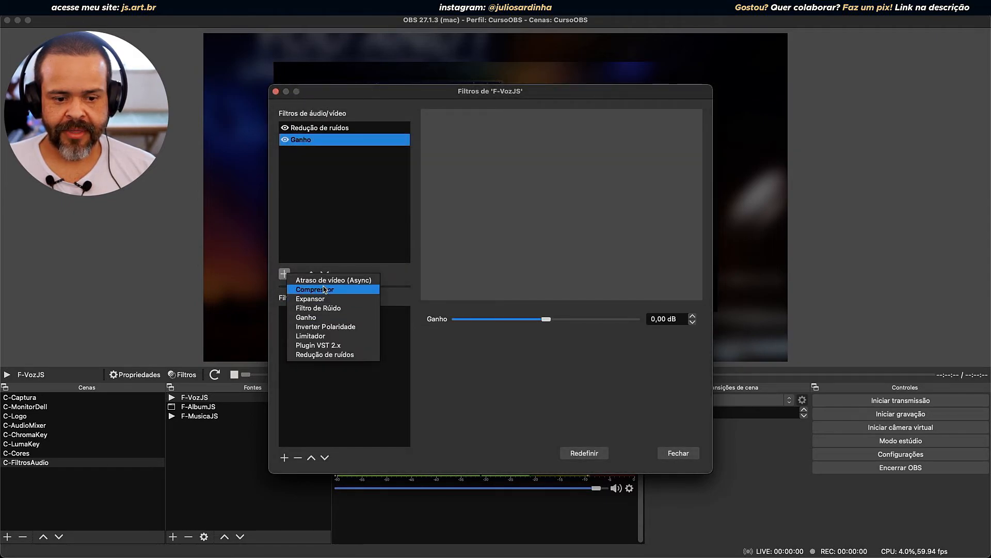
left_click(324, 336)
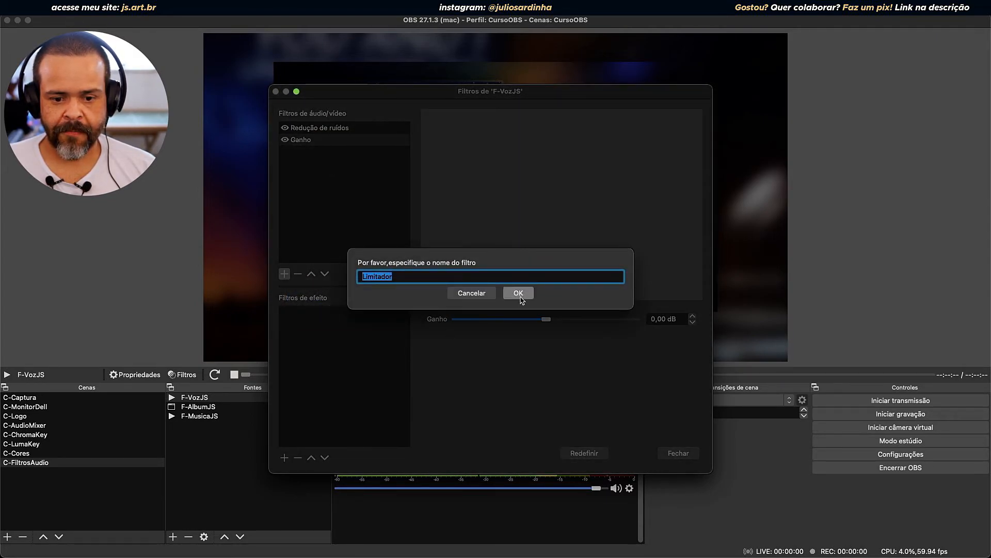
left_click(518, 293)
left_click(317, 139)
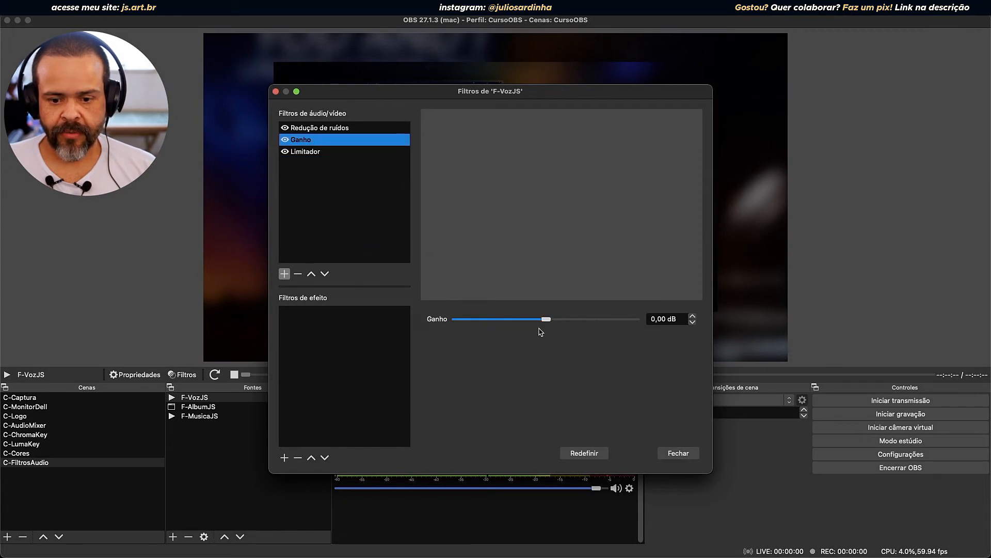
left_click_drag(546, 319, 565, 324)
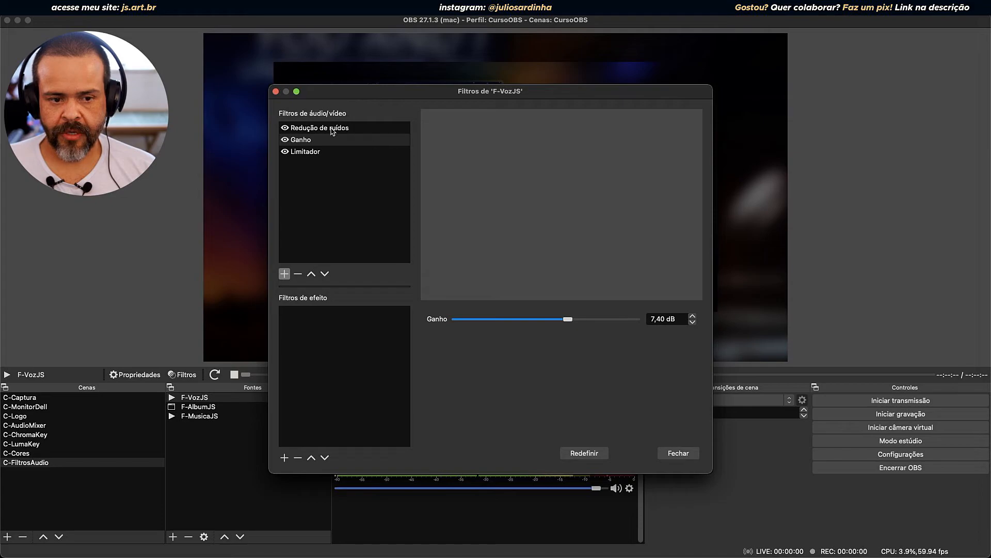
Set the threshold of the F-VozJS Limitador filter to -3,00 dB and close the filters window.
left_click(302, 155)
left_click_drag(680, 318, 655, 316)
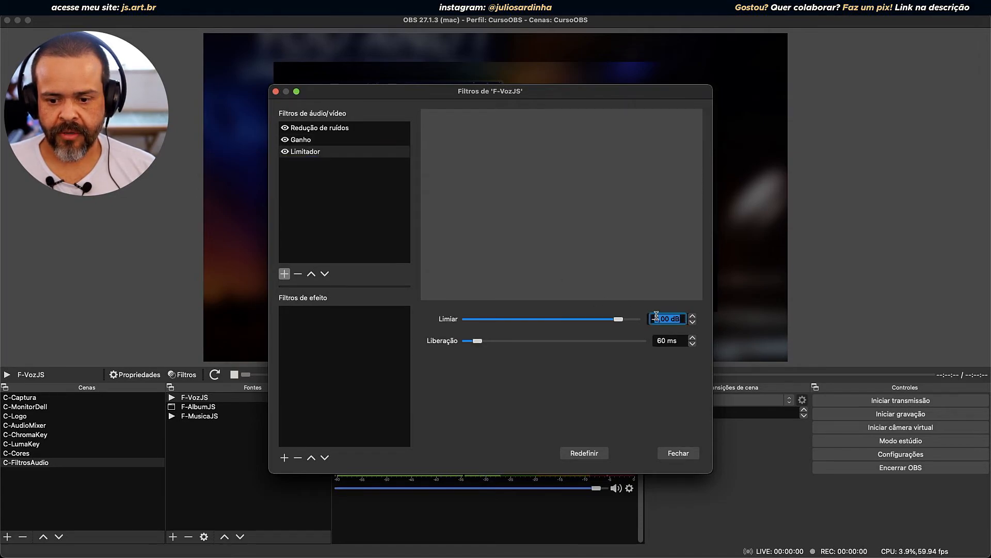
type("-3")
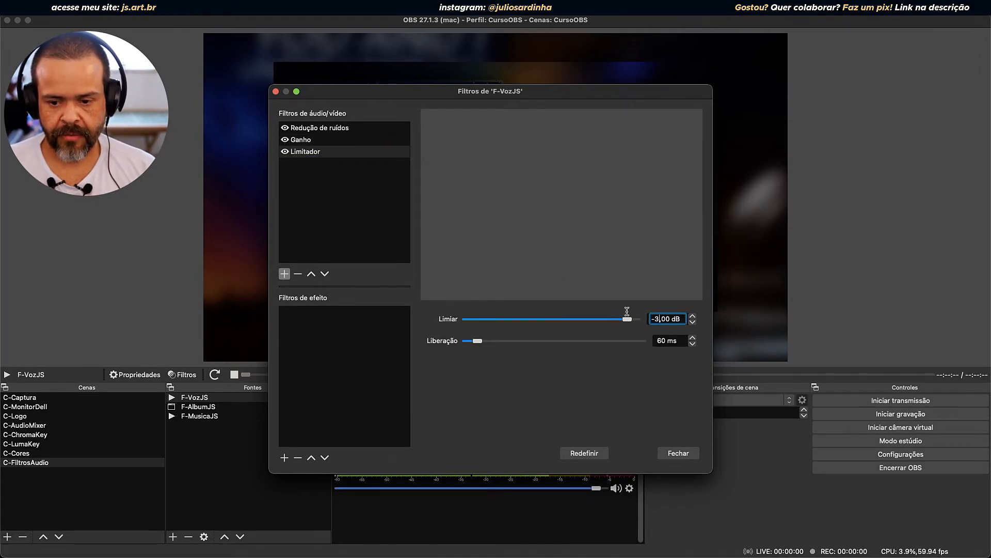
left_click(671, 453)
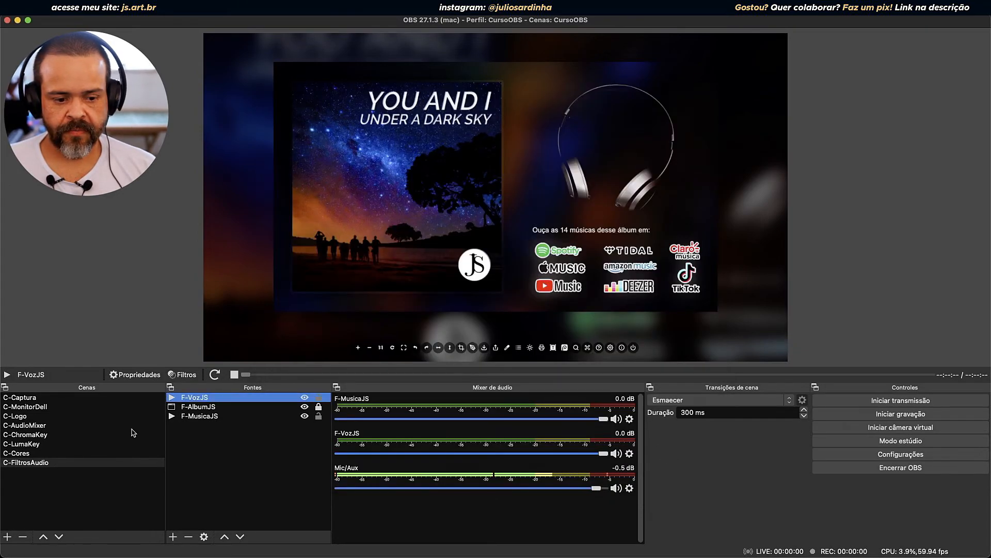
Add a Limitador filter to F-MusicaJS with its threshold at -12,00 dB and close the filters window.
double_click(199, 417)
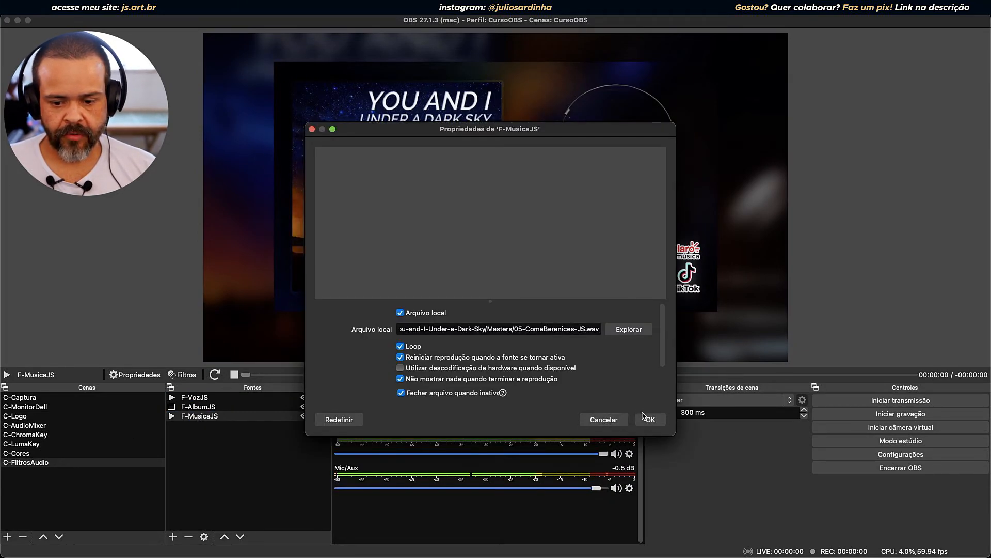
left_click(589, 421)
left_click(182, 375)
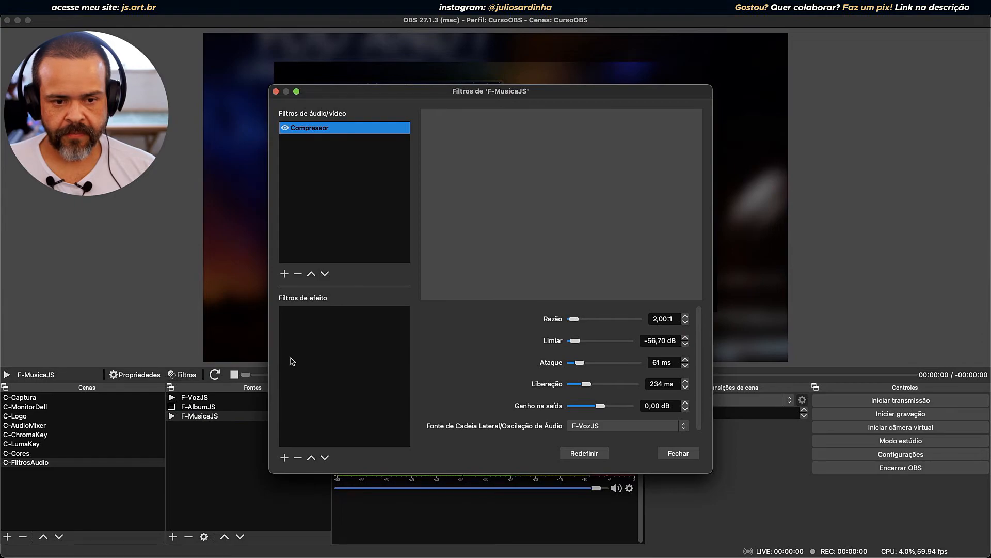
left_click(284, 274)
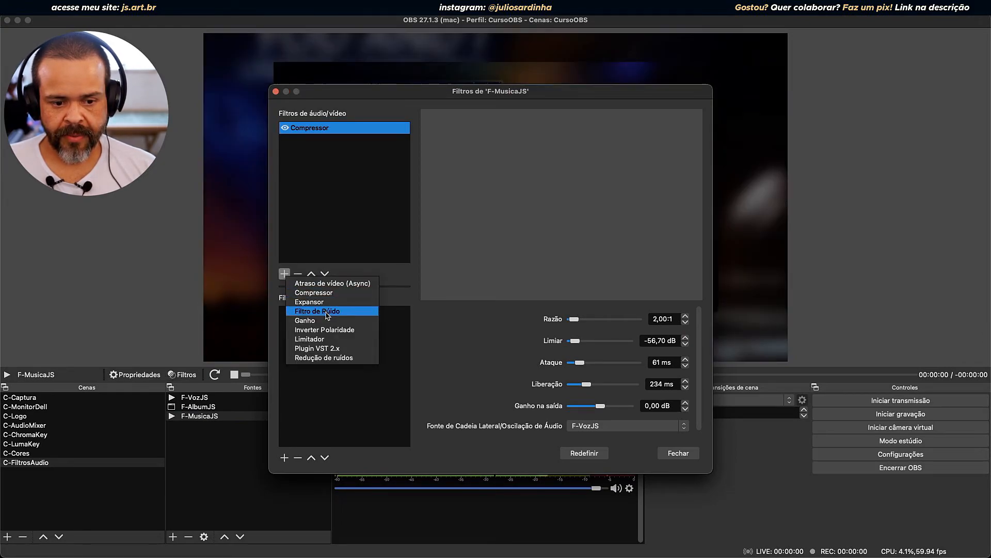
left_click(326, 341)
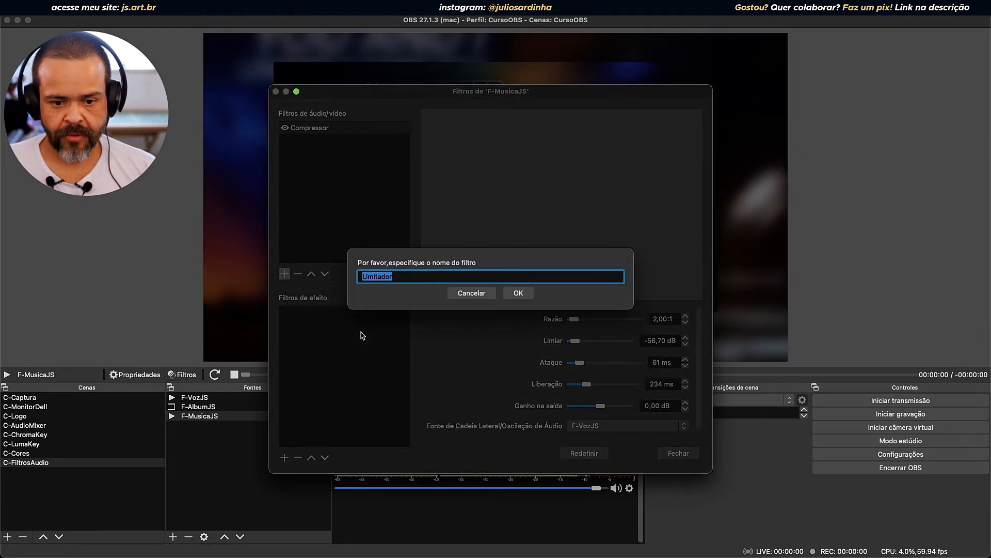
left_click(517, 293)
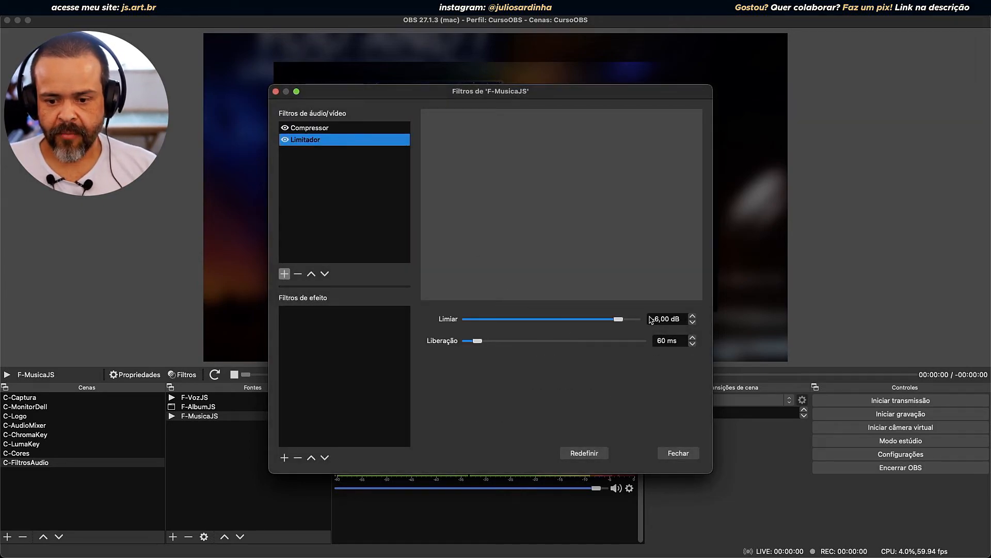
left_click_drag(686, 319, 649, 320)
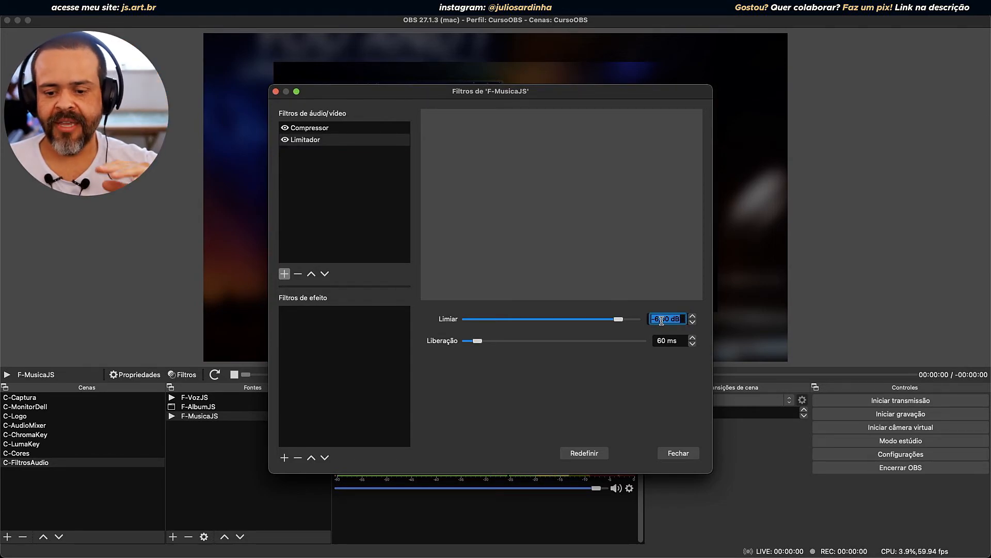
type("-12")
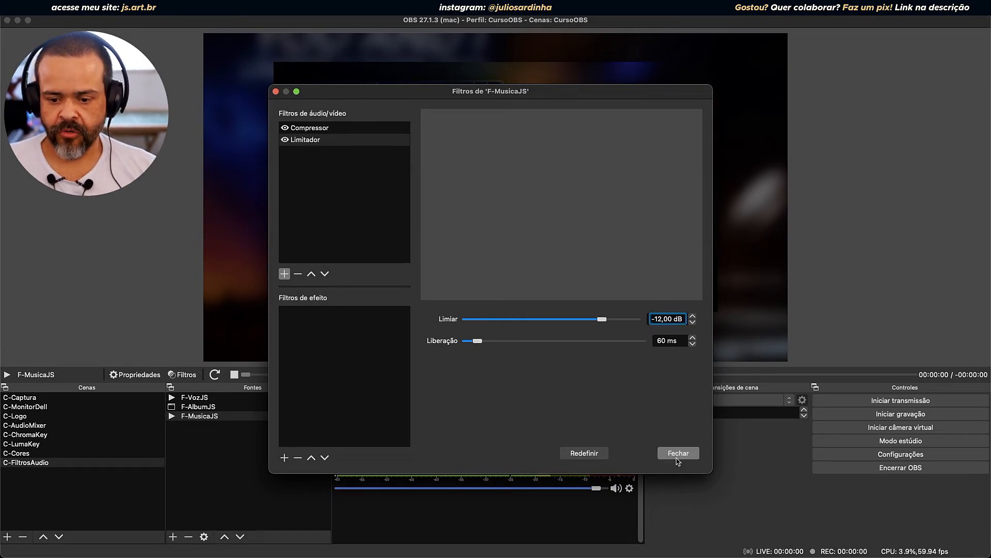
left_click(678, 454)
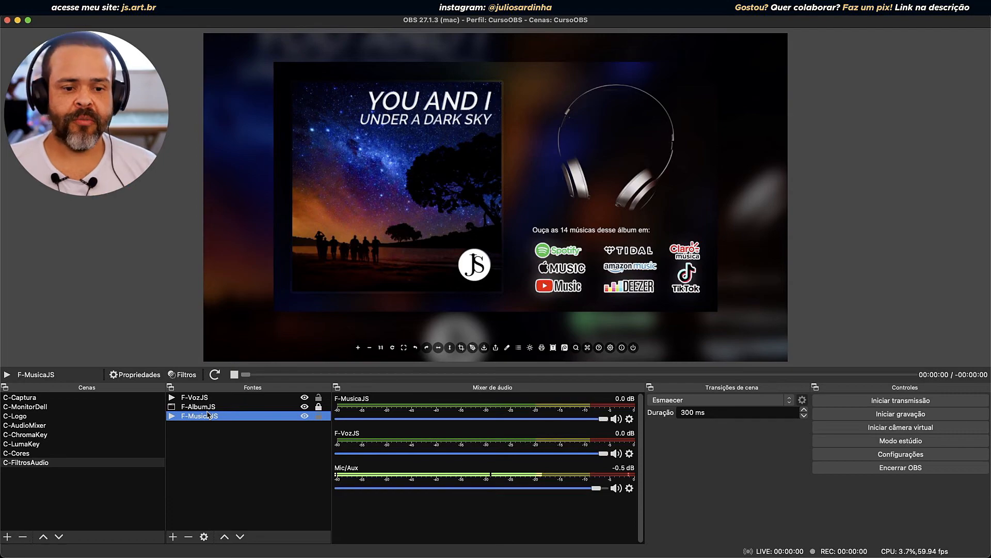
Play F-MusicaJS and F-VozJS together and skip the music ahead to about 00:03:28.
left_click(214, 375)
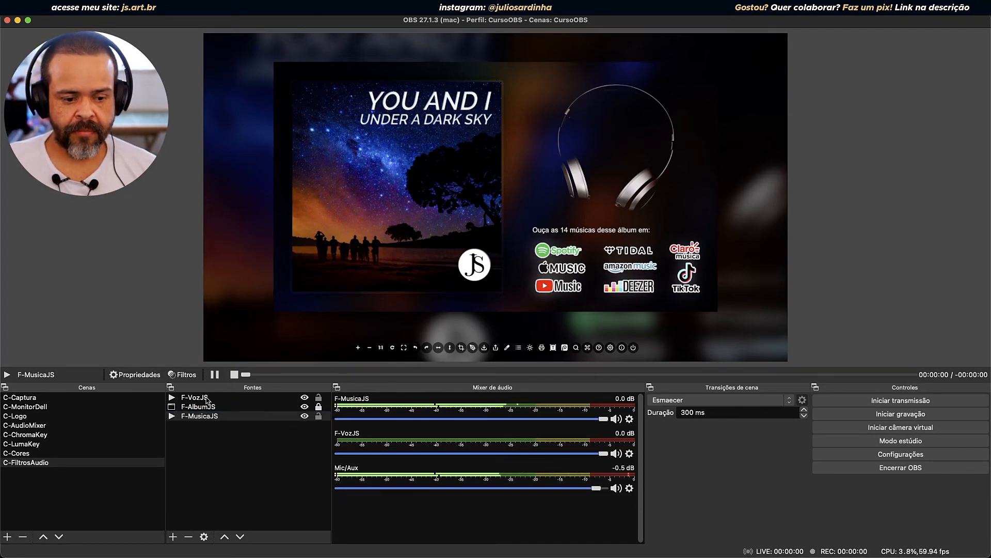
left_click(207, 398)
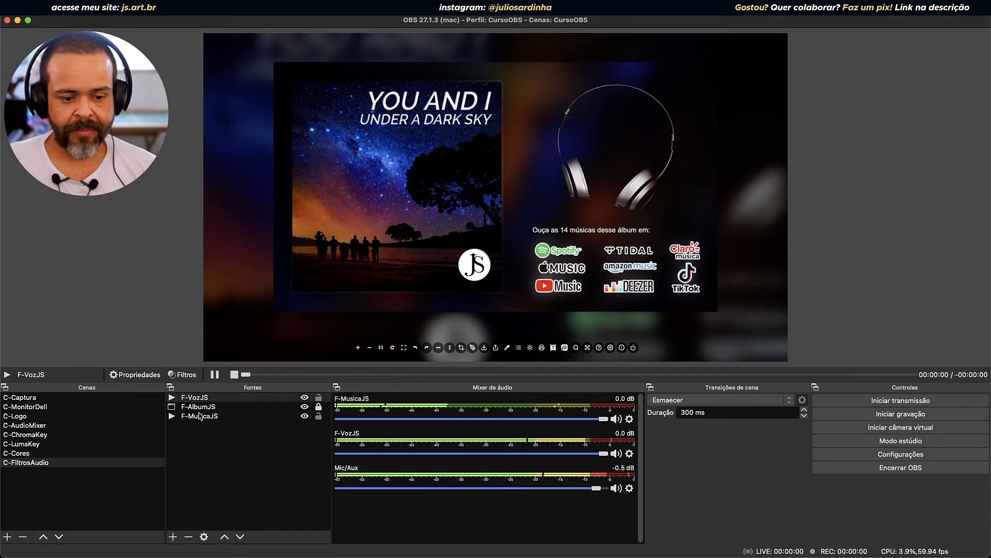
left_click(199, 415)
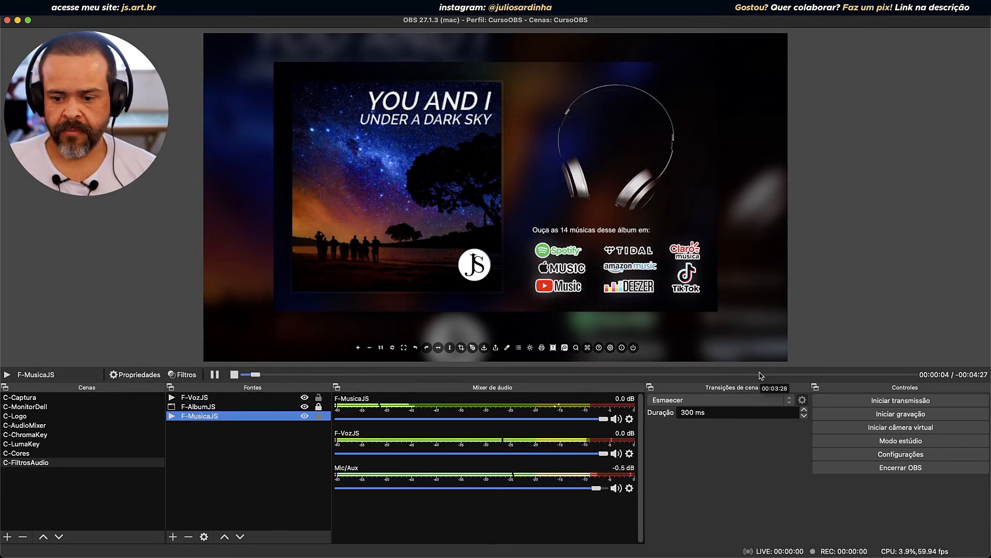
left_click(761, 374)
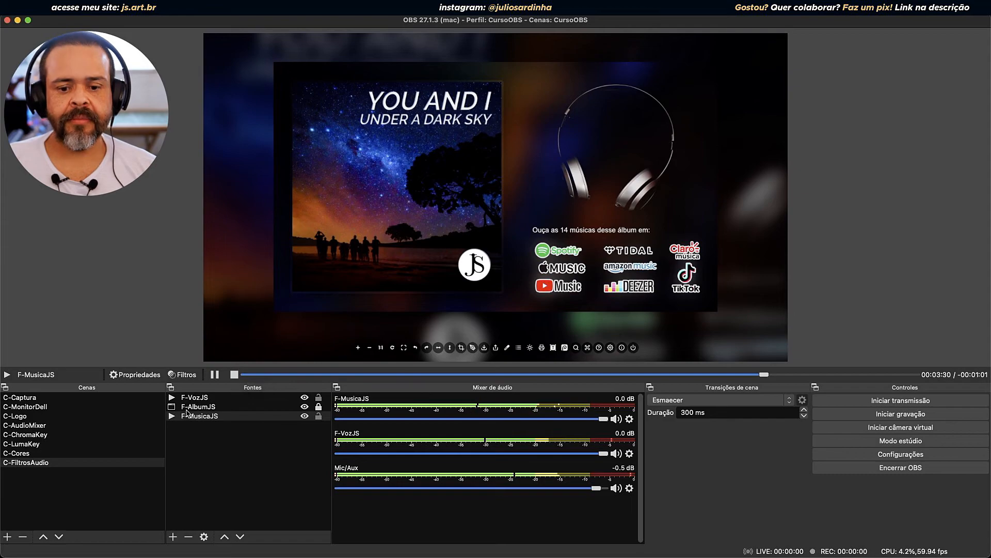
Skip ahead twice in the F-VozJS playback to hear the mix, and stop both the voice and the music.
left_click(200, 399)
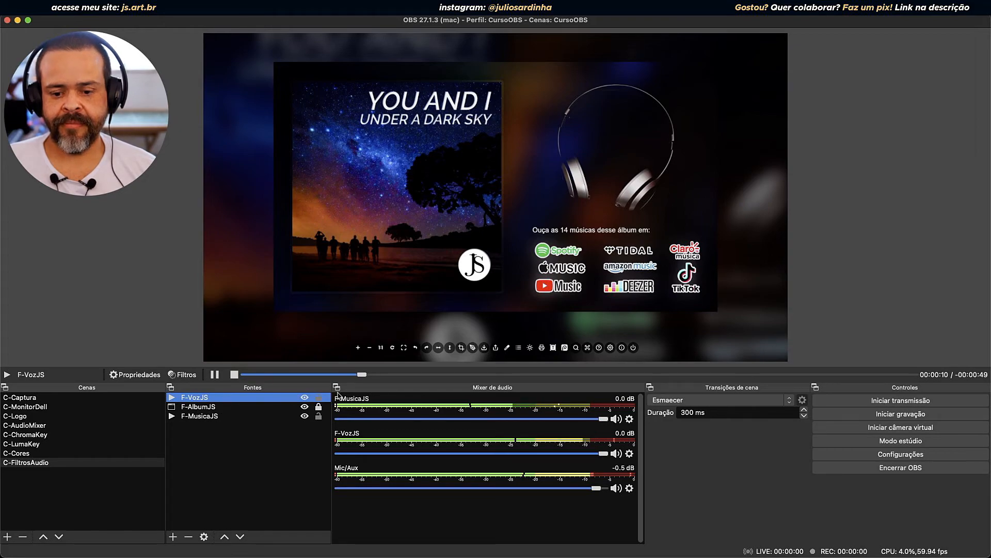
left_click(617, 375)
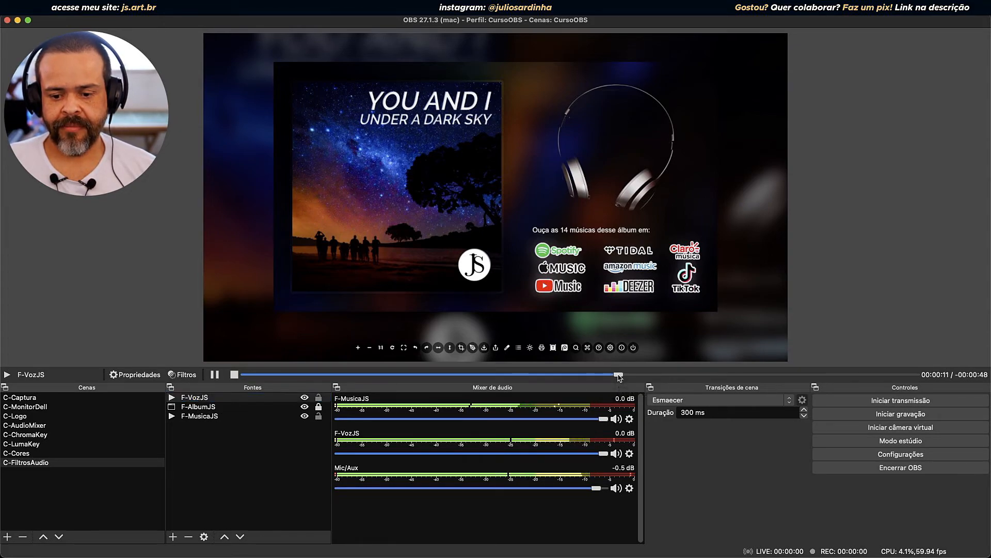
left_click(690, 374)
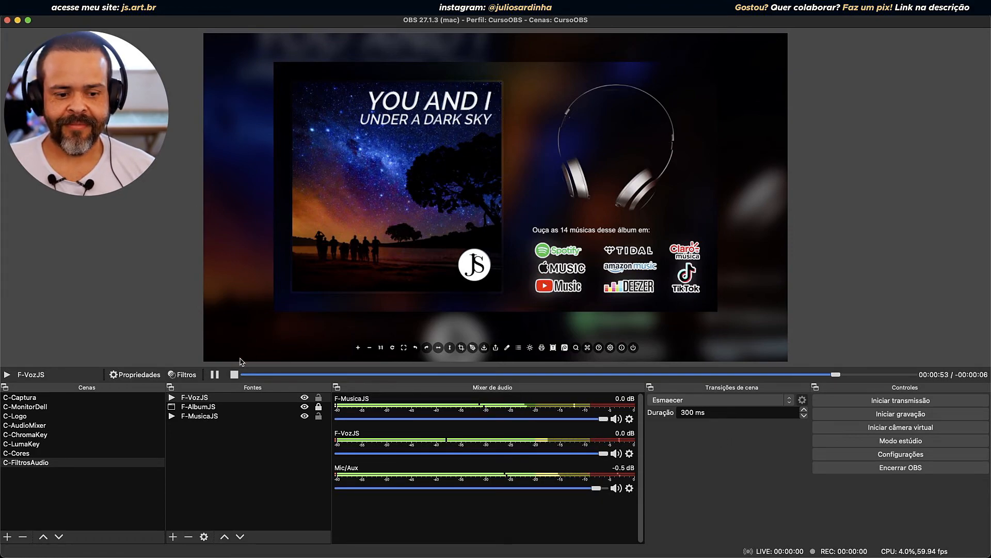
left_click(234, 374)
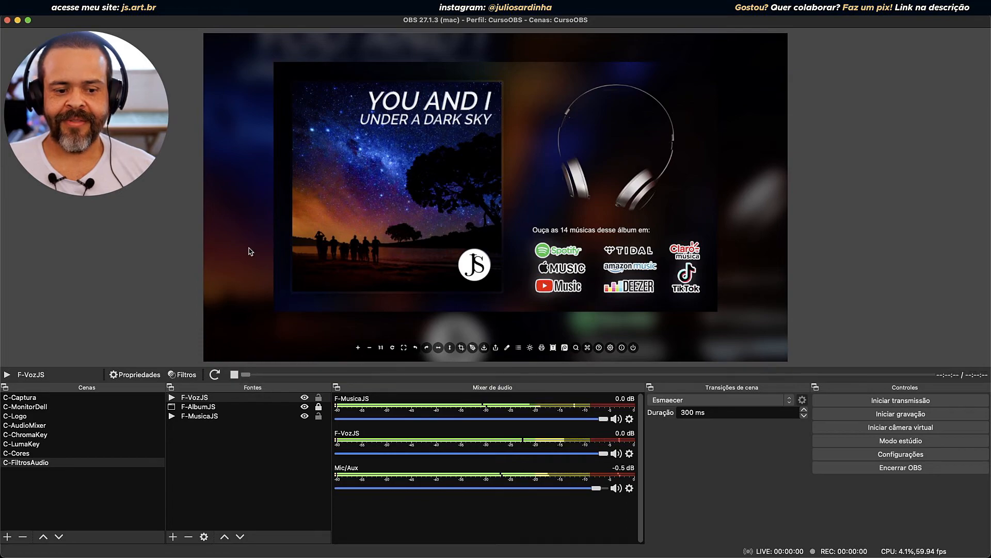
left_click(206, 418)
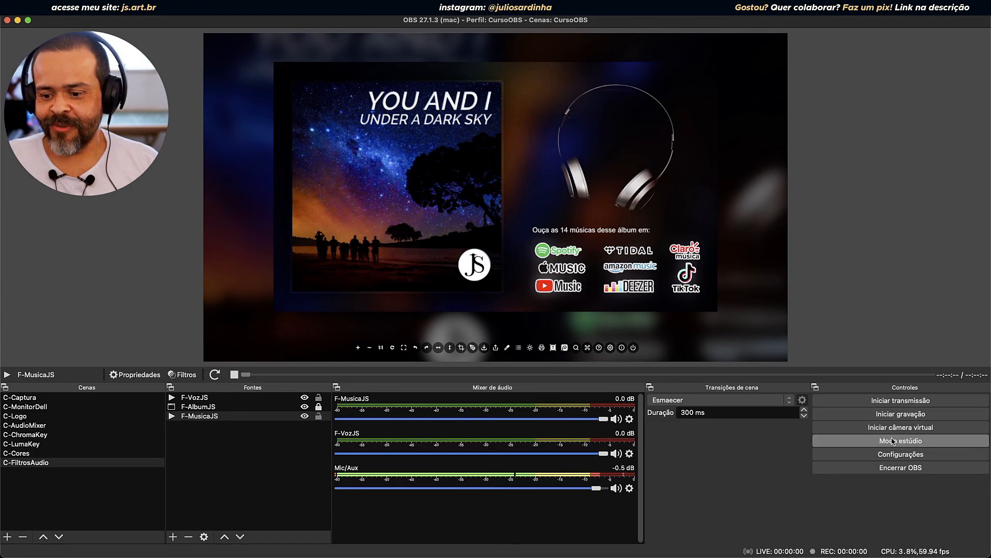
Turn studio mode on briefly and switch it back off.
left_click(895, 442)
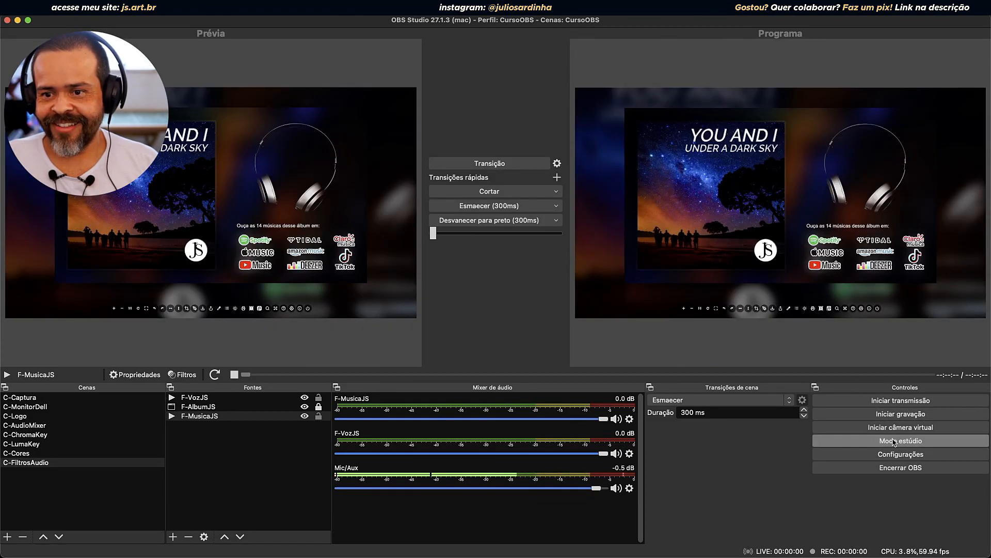
left_click(895, 441)
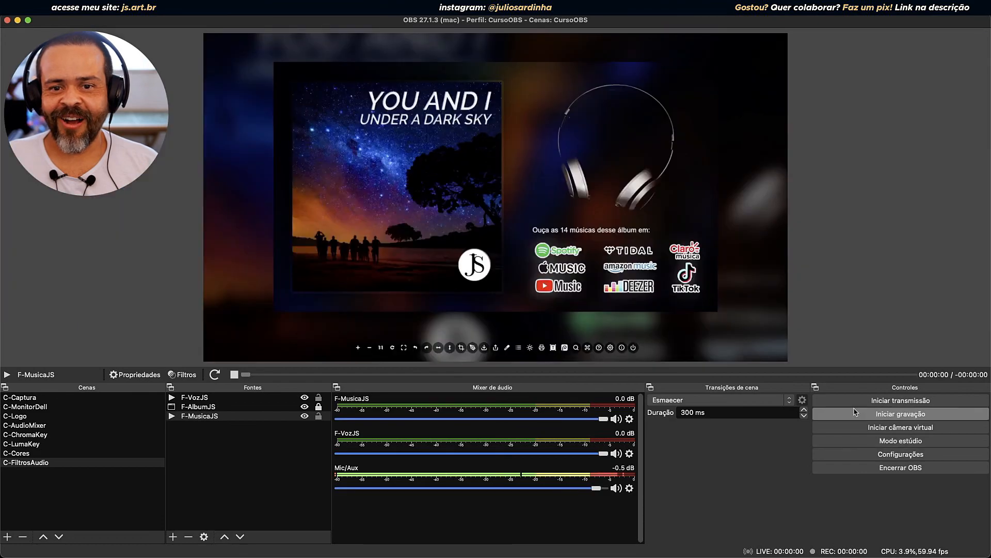